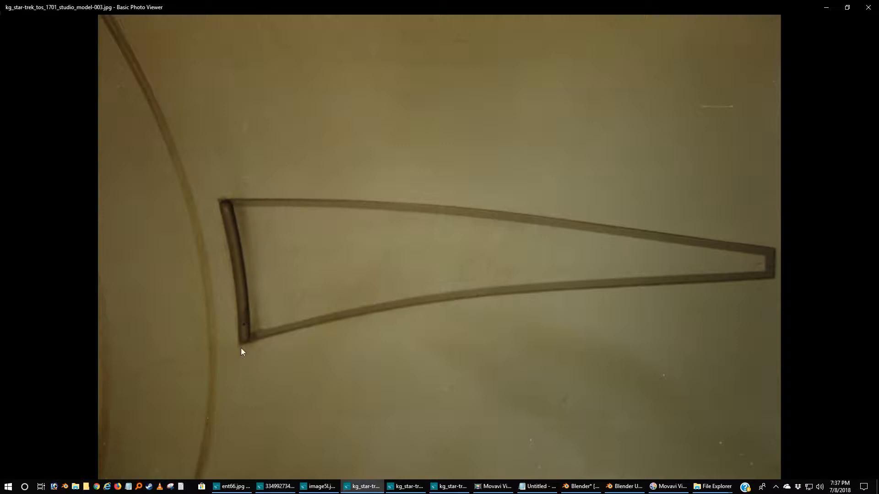
Examine the close-up reference photos of the saucer's triangular hull markings and the NCC-1701 lettering.
click(405, 486)
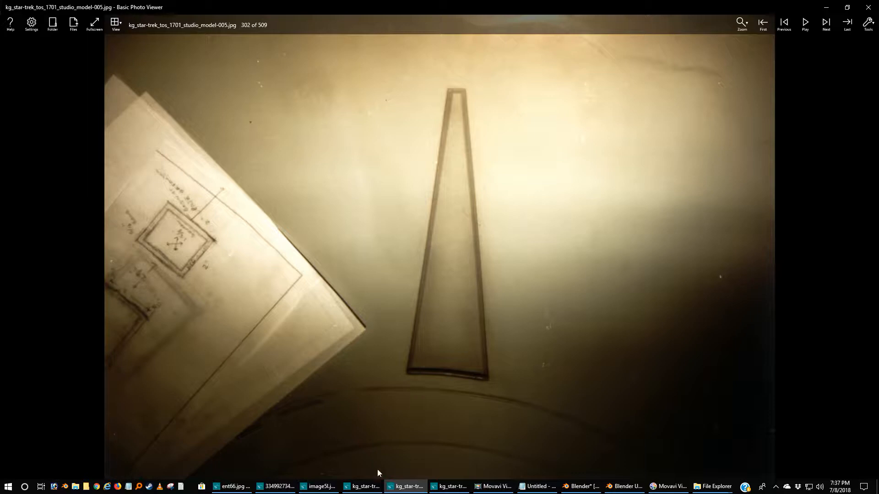
click(450, 487)
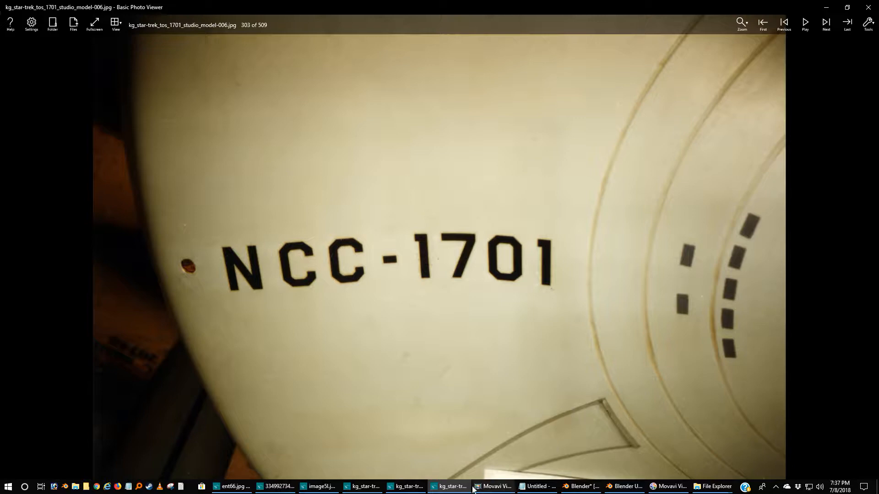
mouse_move(428, 488)
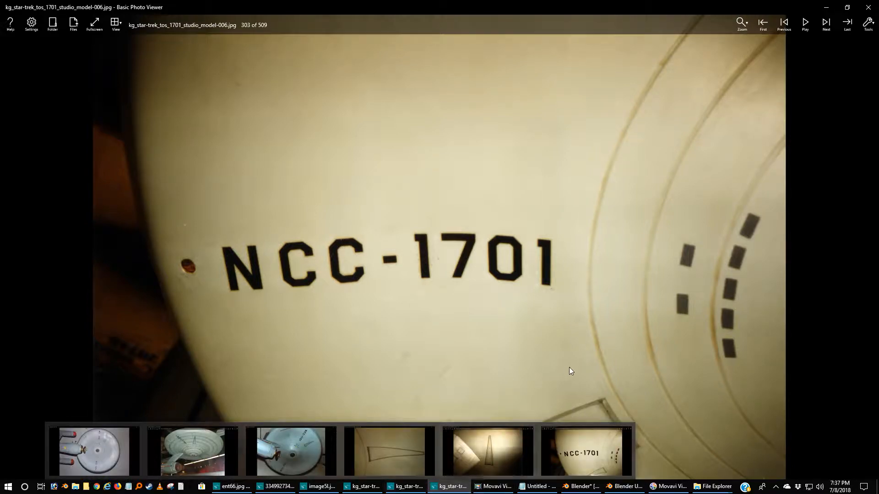
click(405, 487)
click(366, 488)
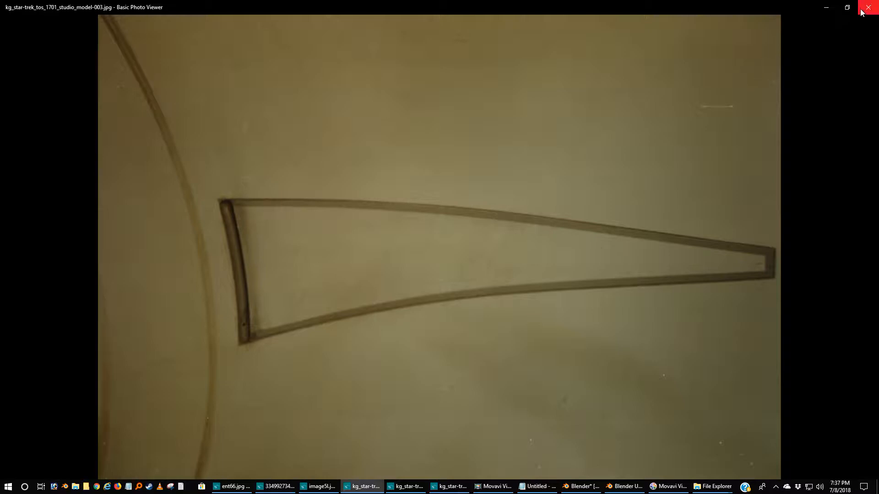
Switch to Blender, close the User Preferences window and display the saucer in solid shading.
click(581, 486)
click(622, 487)
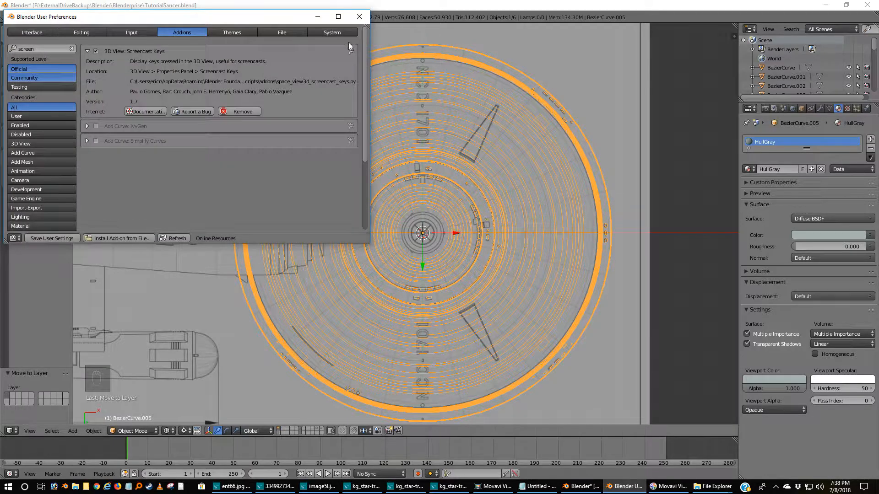
click(359, 17)
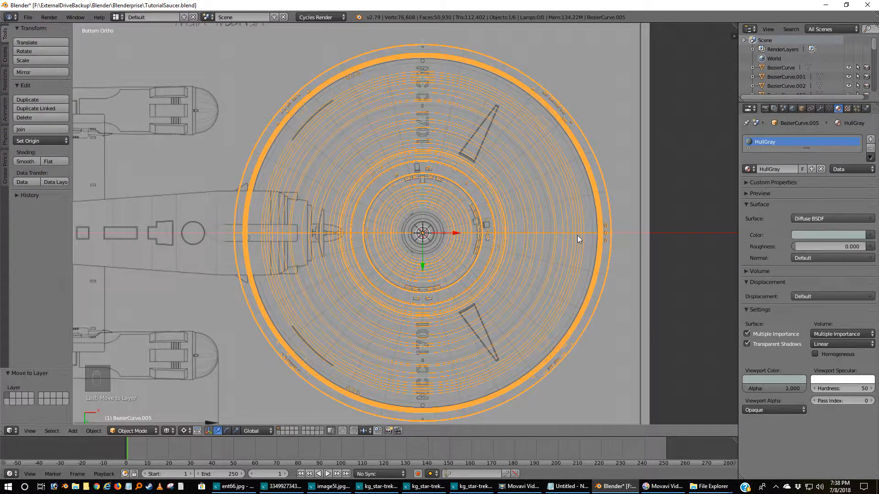
key(z)
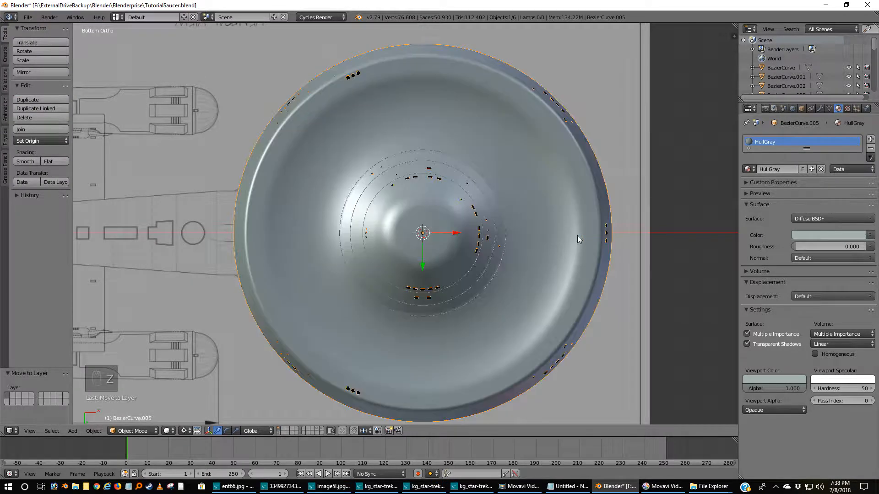
Compare the underside reference photo ent66.jpg with the shaded saucer model in Blender, focusing on the triangular markings.
click(233, 488)
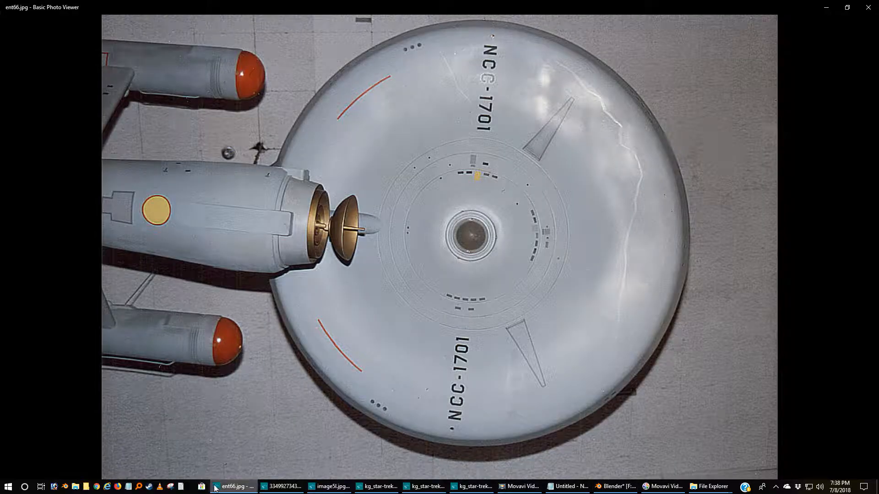
click(238, 490)
click(238, 489)
click(238, 489)
click(238, 489)
click(239, 489)
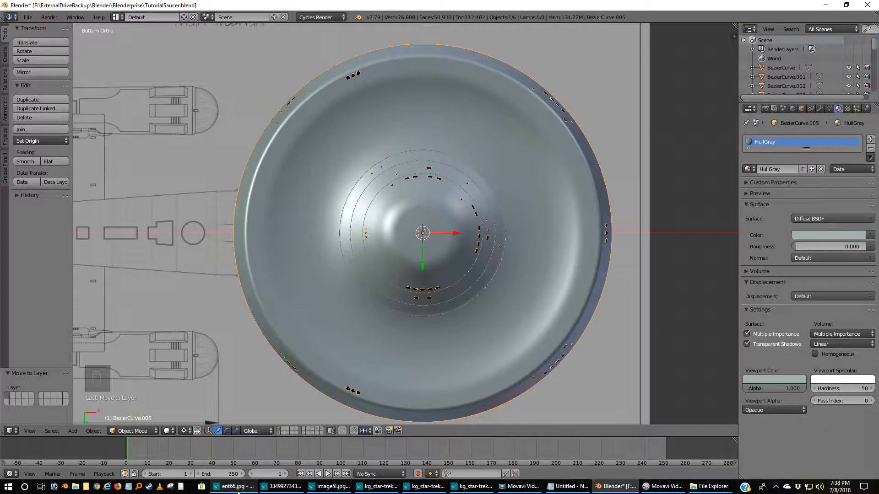
click(238, 490)
click(238, 489)
click(238, 489)
click(238, 489)
click(238, 490)
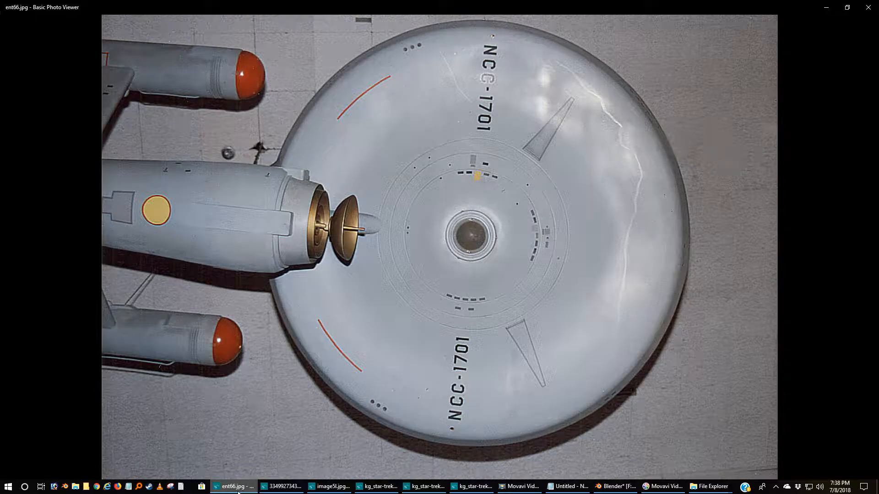
click(238, 489)
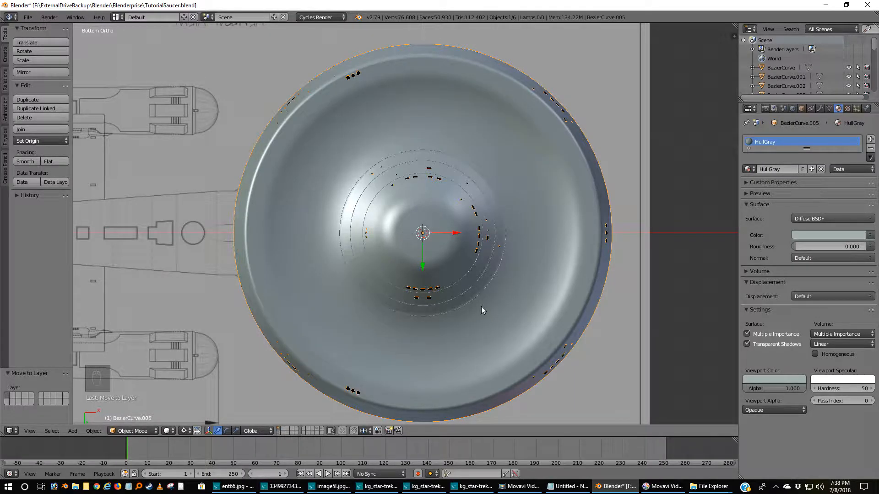
Return the saucer to wireframe display, deselect everything and add a cube mesh at the saucer's centre.
key(z)
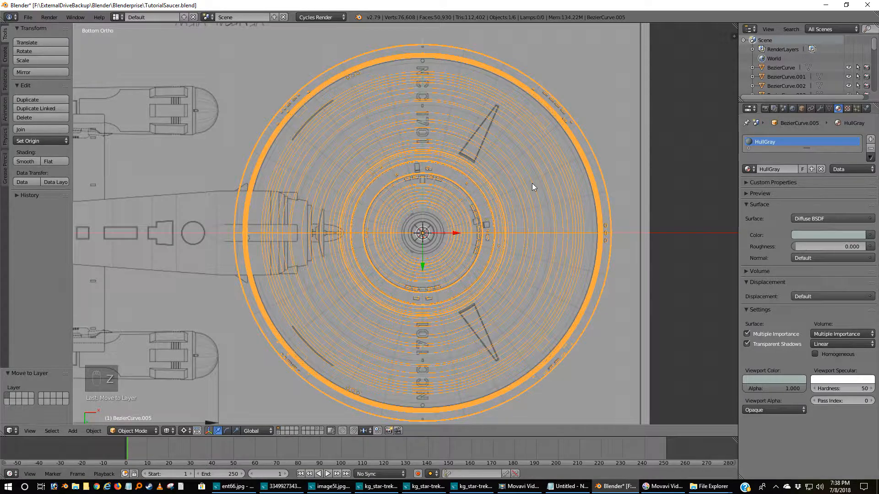
key(a)
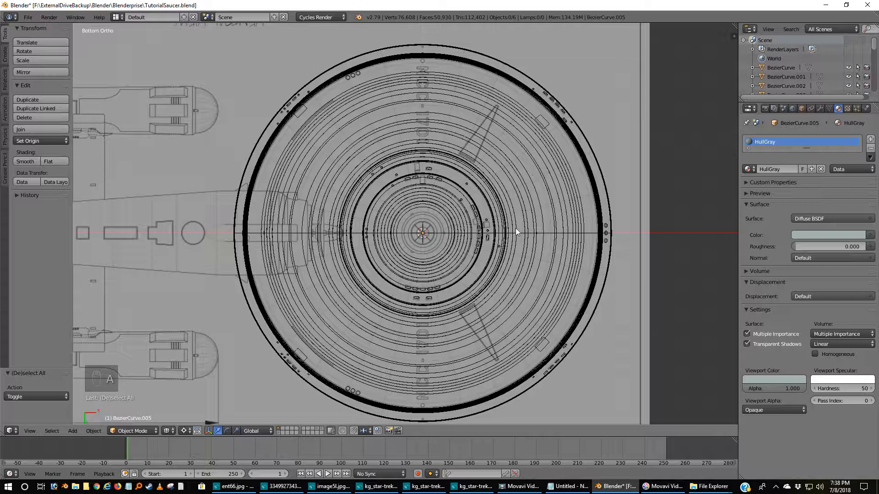
key(a)
key(a)
key(shift+a)
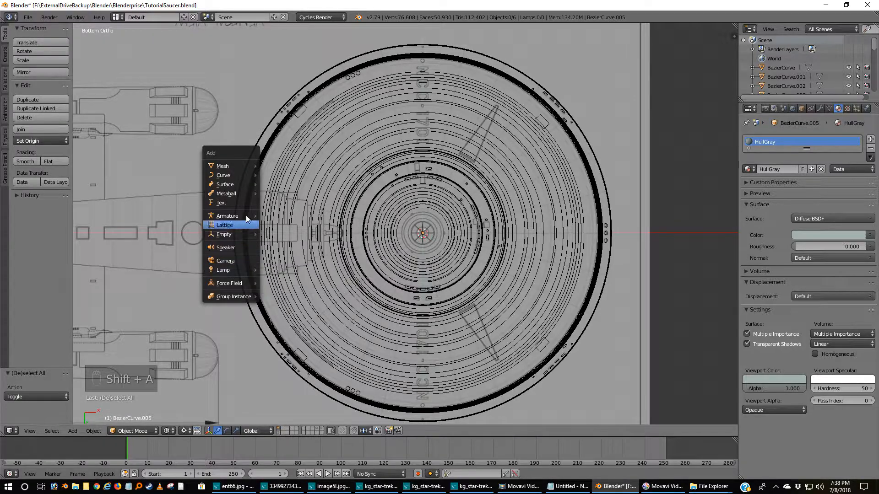
click(242, 167)
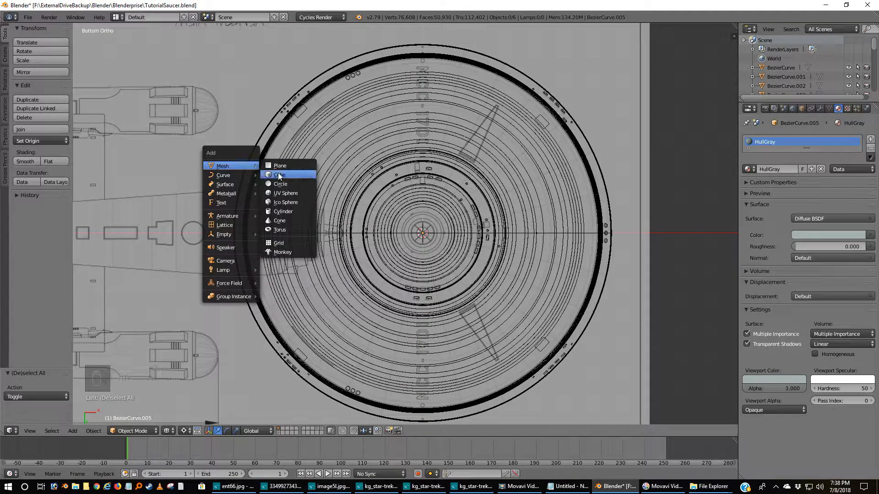
click(279, 175)
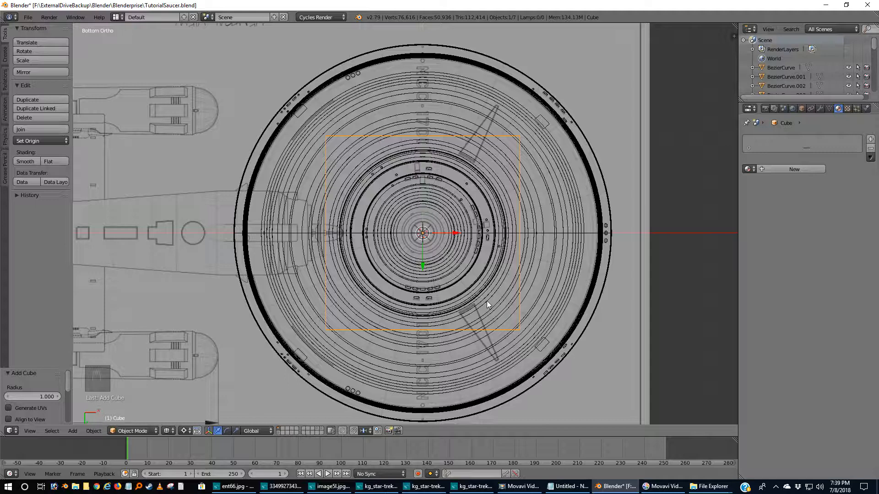
Move the cube about 1.203 along X, off the saucer's centre.
key(g)
key(x)
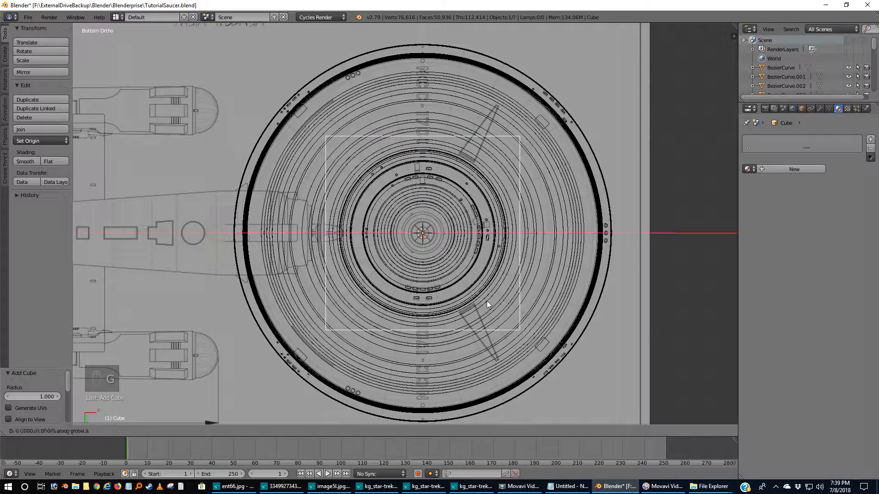
click(603, 307)
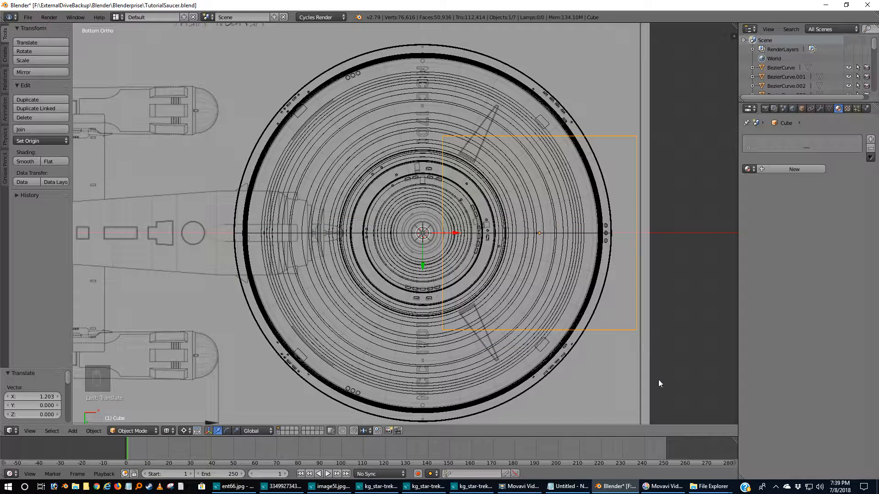
Set the pivot point to Bounding Box Center and scale the cube uniformly by about 0.315 and again by about 0.966.
key(s)
right_click(620, 340)
click(184, 431)
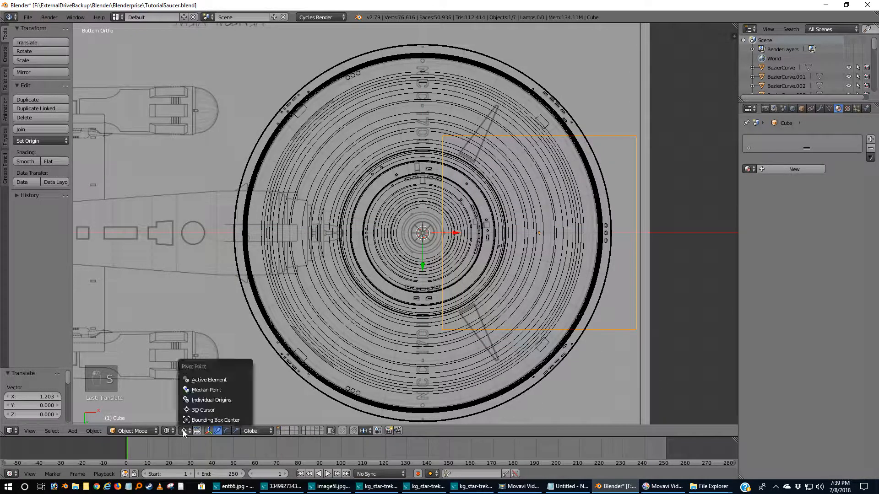
click(188, 420)
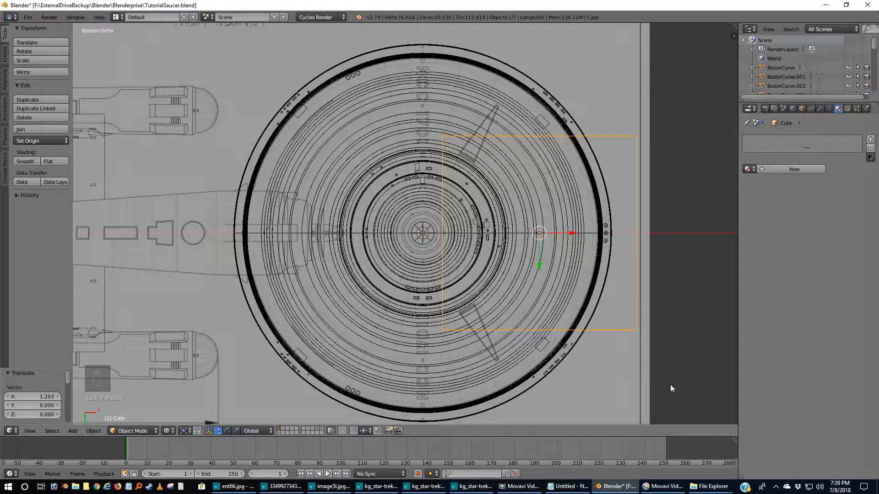
key(s)
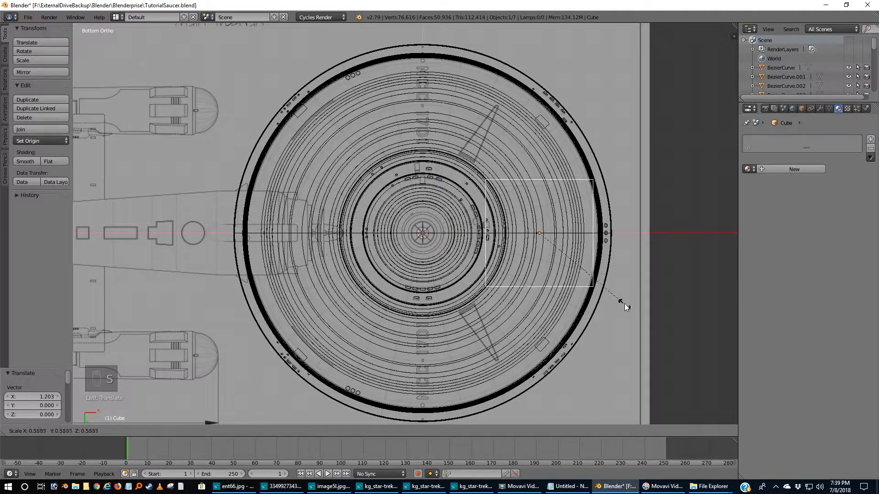
click(592, 267)
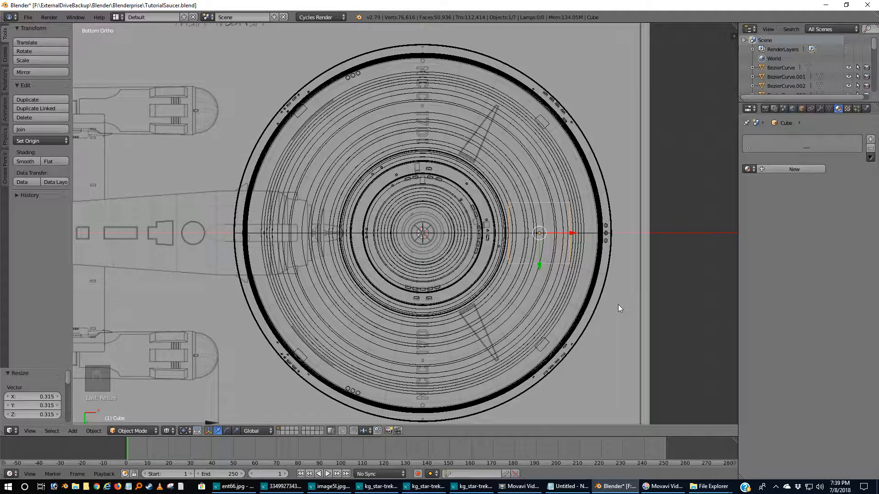
key(s)
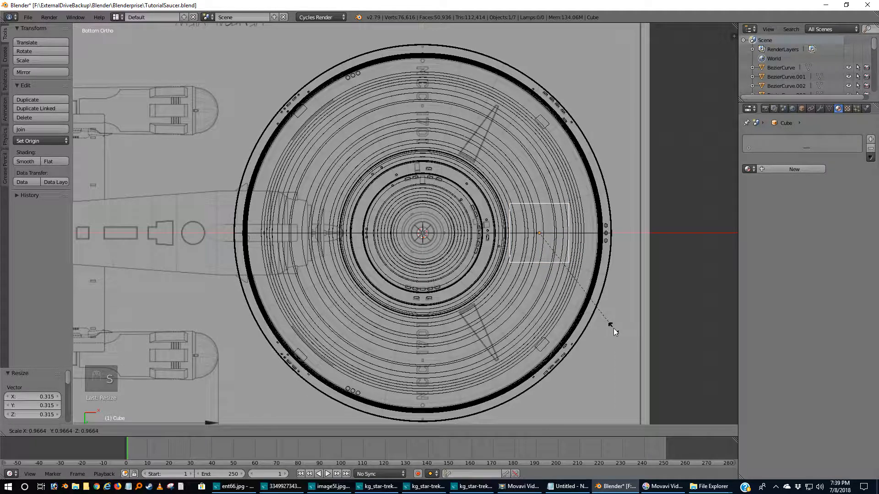
click(613, 328)
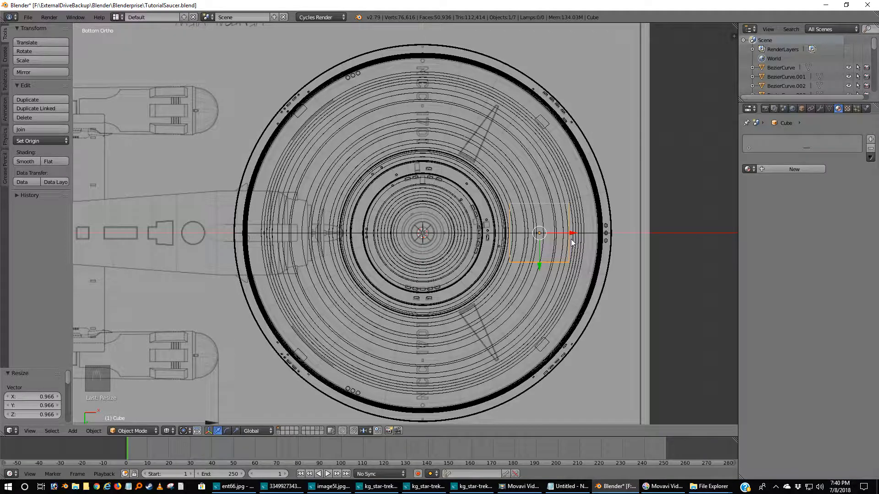
In Edit Mode, select the cube's end face nearest the saucer rim and move it about 0.019 along X.
key(Tab)
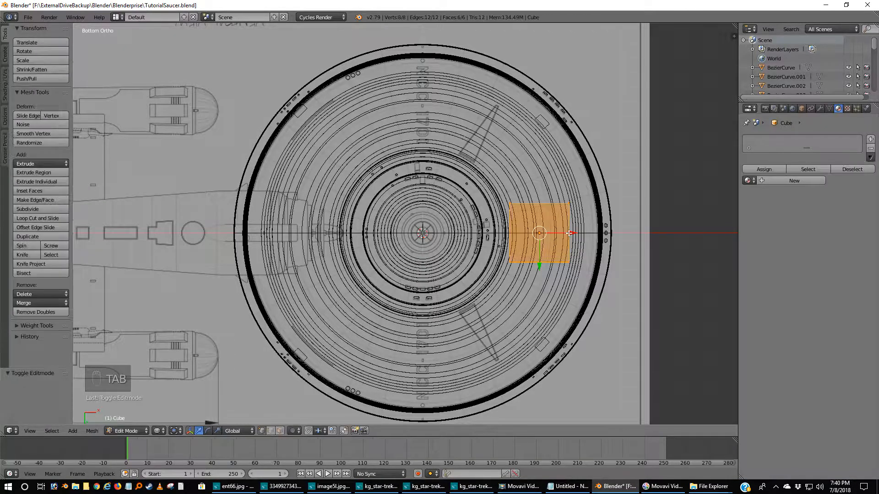
key(a)
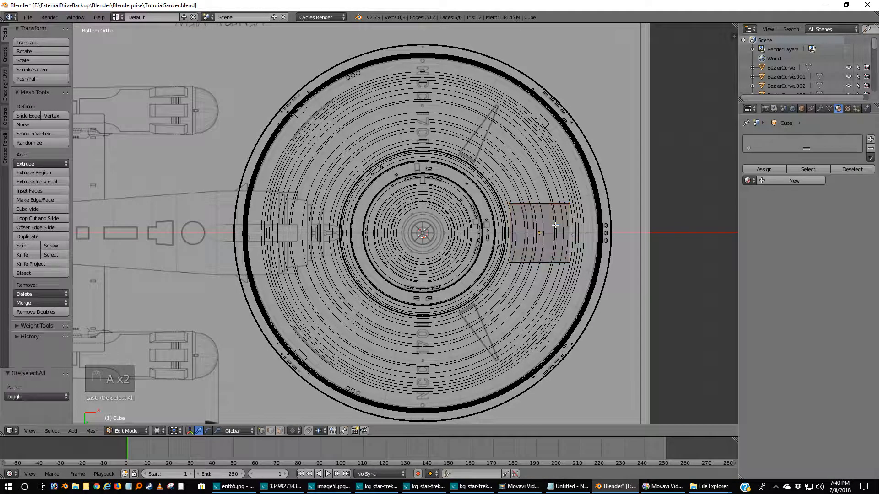
key(b)
drag(561, 193, 595, 289)
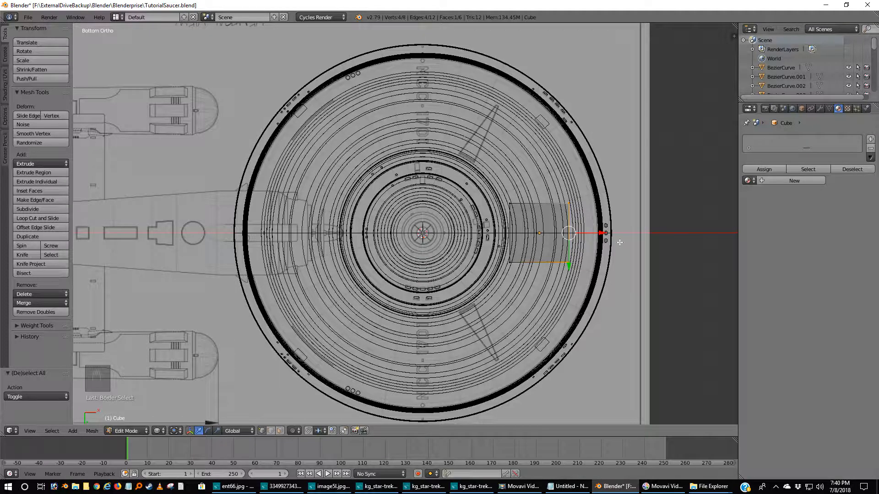
drag(602, 233, 606, 233)
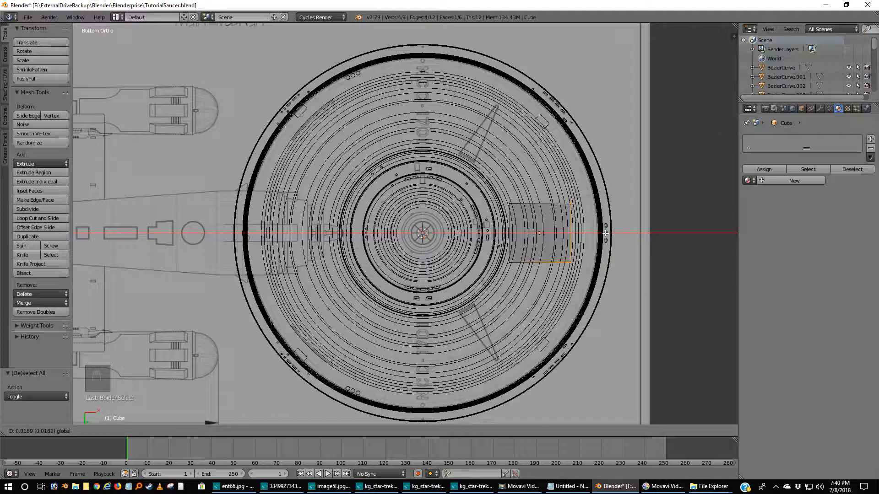
drag(605, 233, 605, 233)
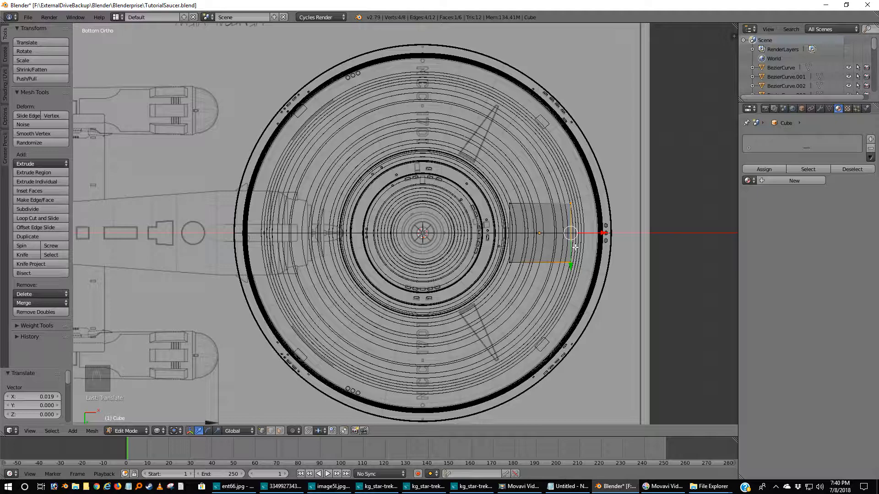
Select the whole cube mesh and scale it along Y by about 0.343 and again by about 0.882.
key(a)
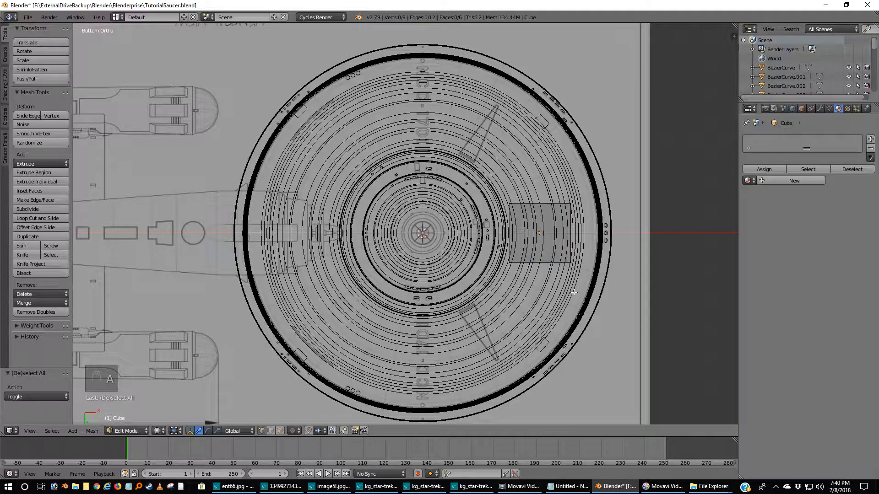
key(a)
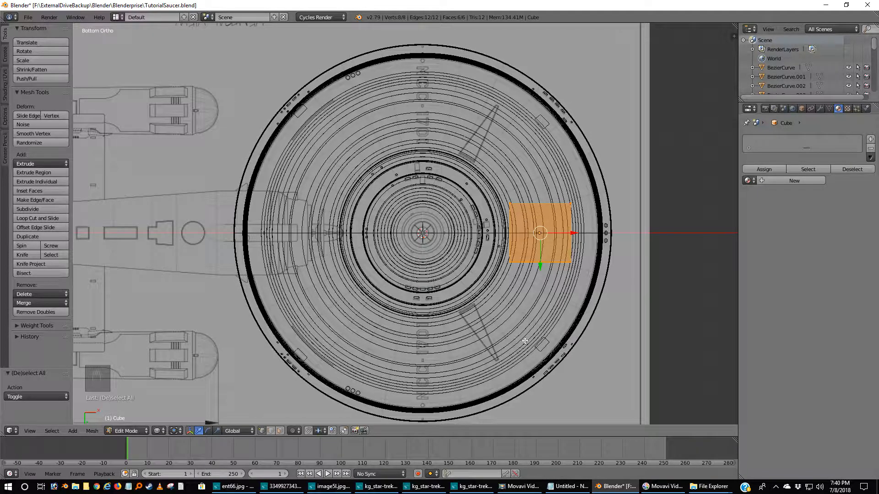
key(s)
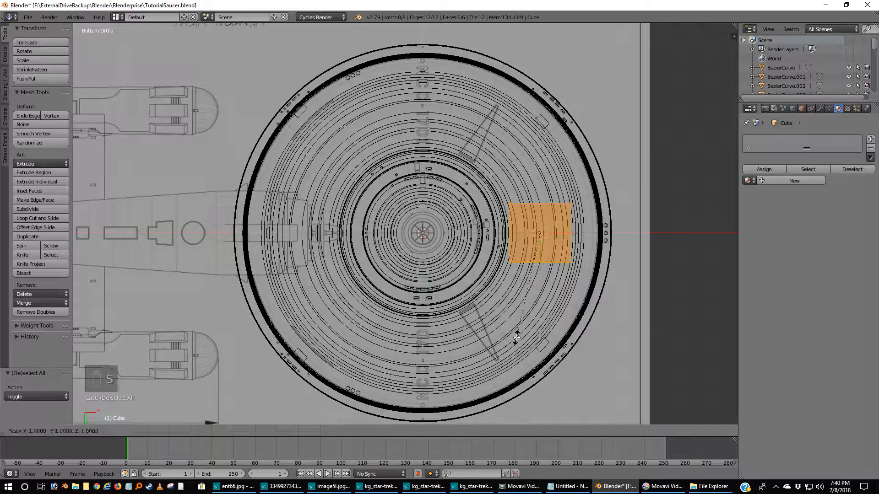
key(y)
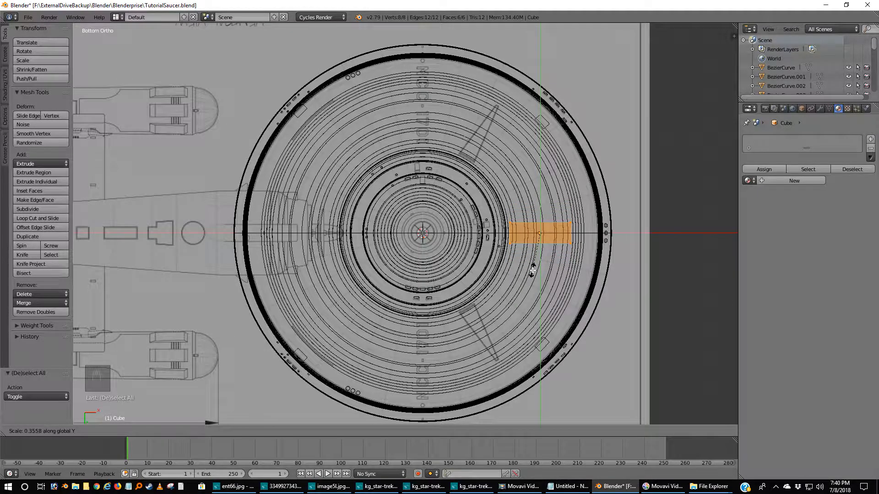
click(533, 269)
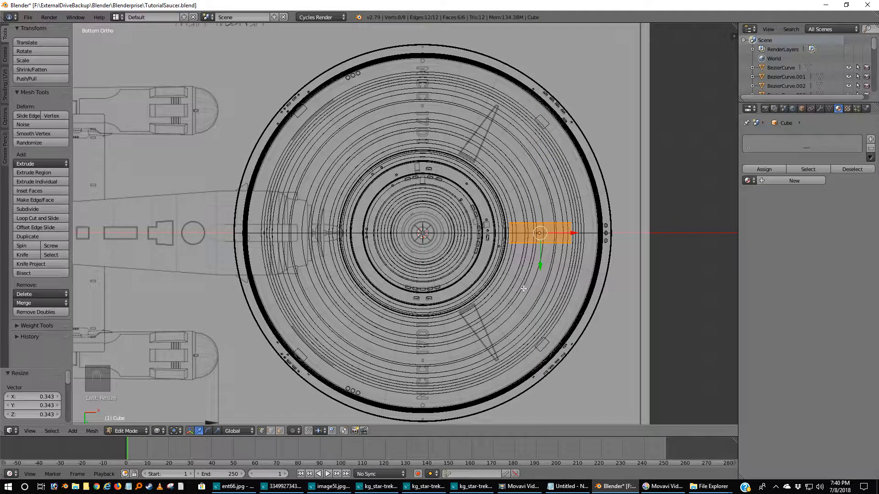
key(s)
key(y)
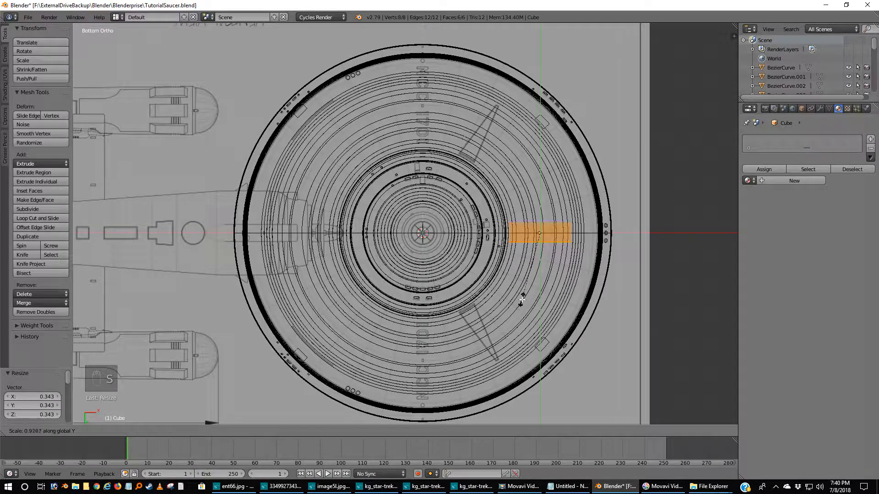
click(523, 297)
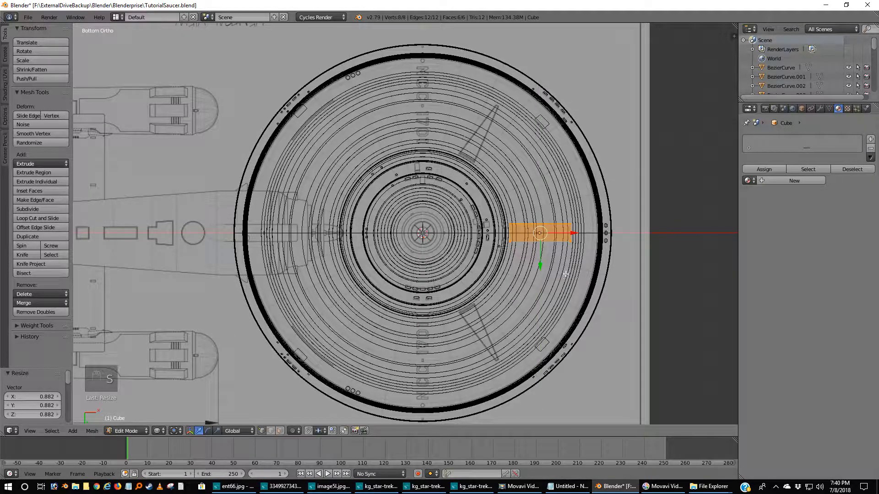
Taper the block by scaling its end face nearest the saucer rim along Y by about 0.398 and again by about 0.875.
key(a)
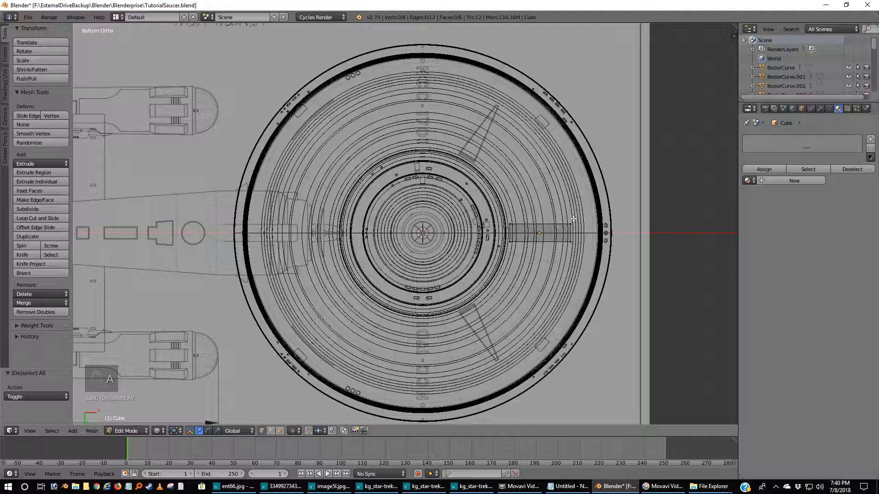
key(b)
drag(560, 209, 597, 277)
key(s)
key(y)
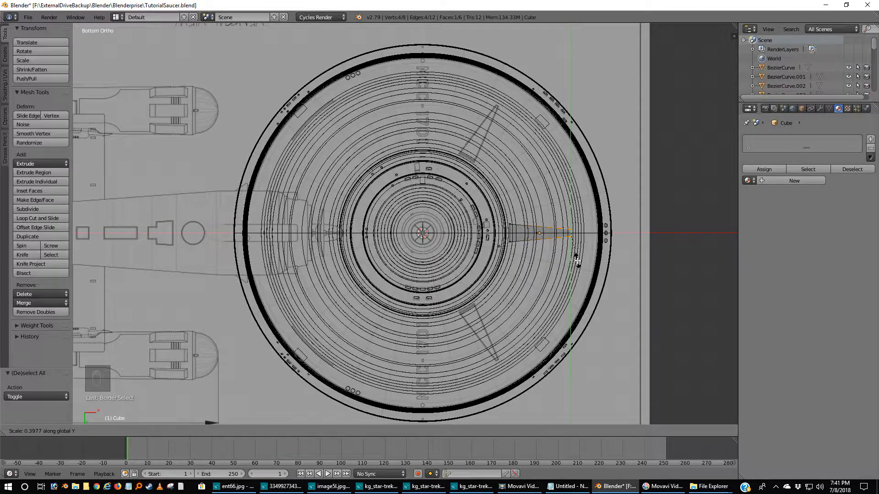
click(577, 261)
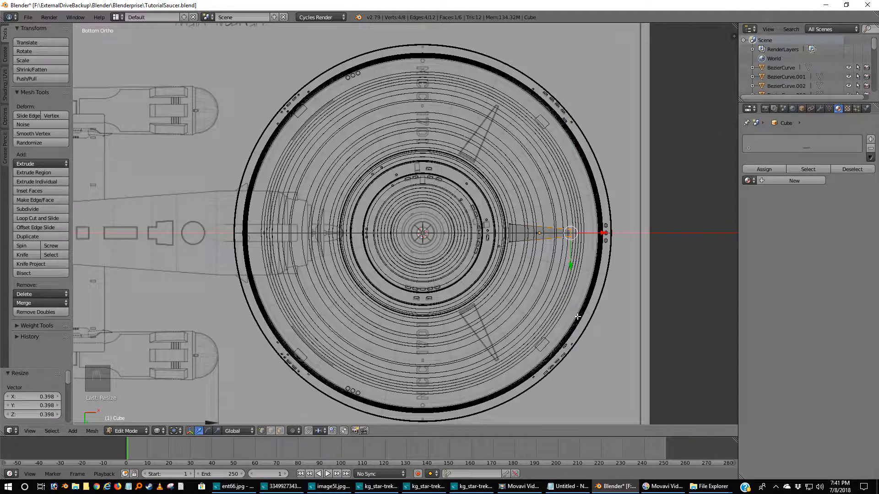
key(s)
key(y)
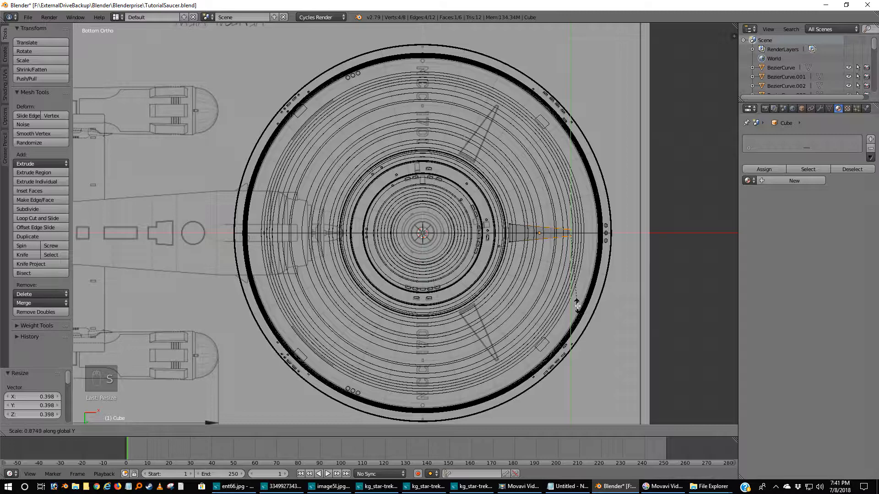
click(578, 306)
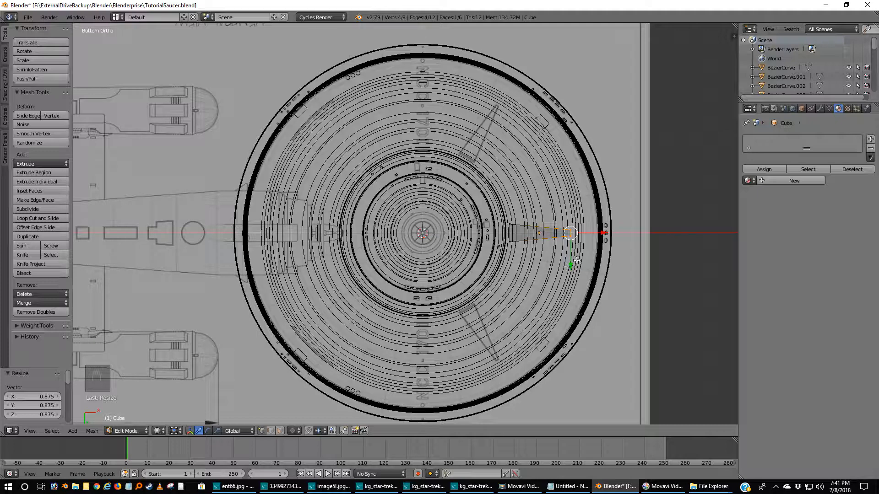
In Object Mode, set the pivot point to 3D Cursor and trial-rotate the wedge about -59.7° against the upper blueprint marking, cancelling the rotation.
key(a)
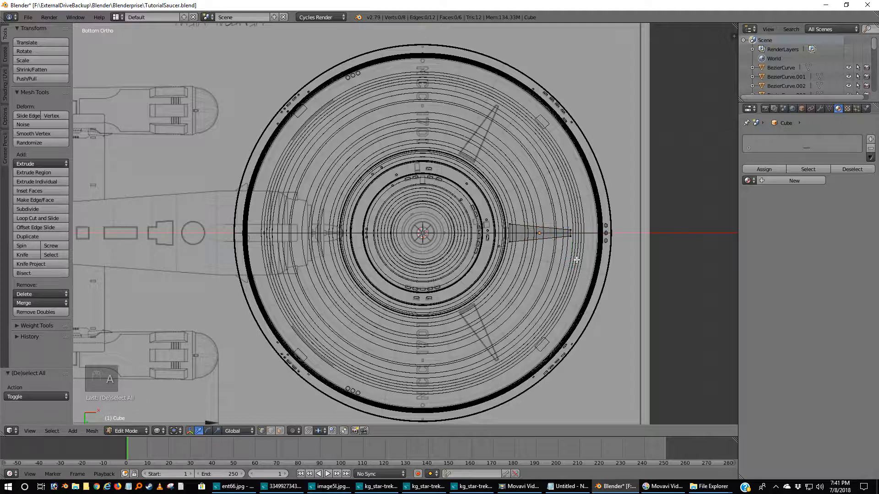
key(a)
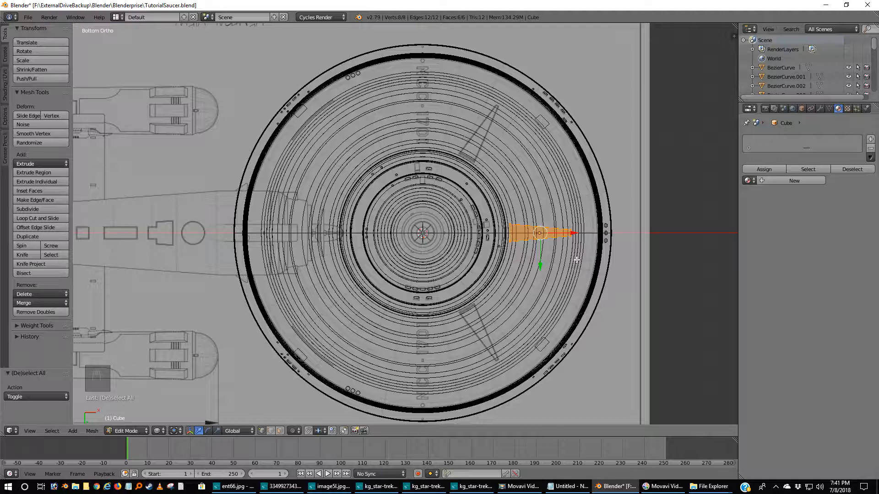
key(Tab)
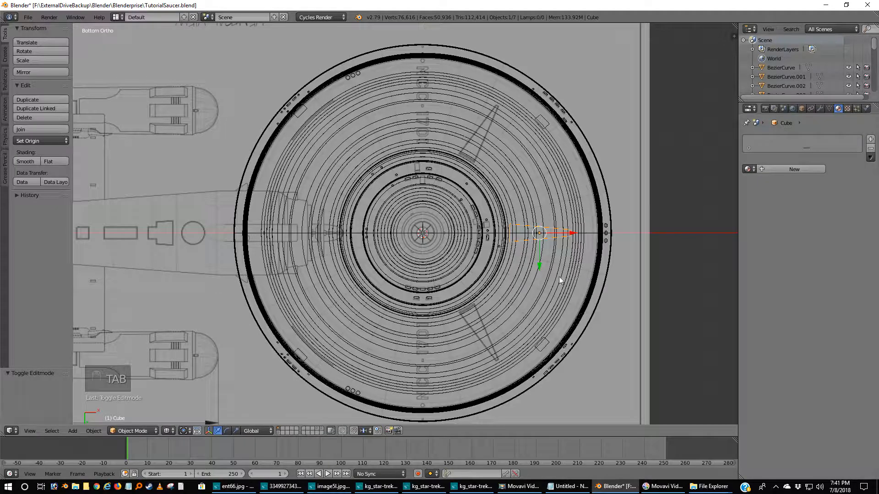
click(185, 431)
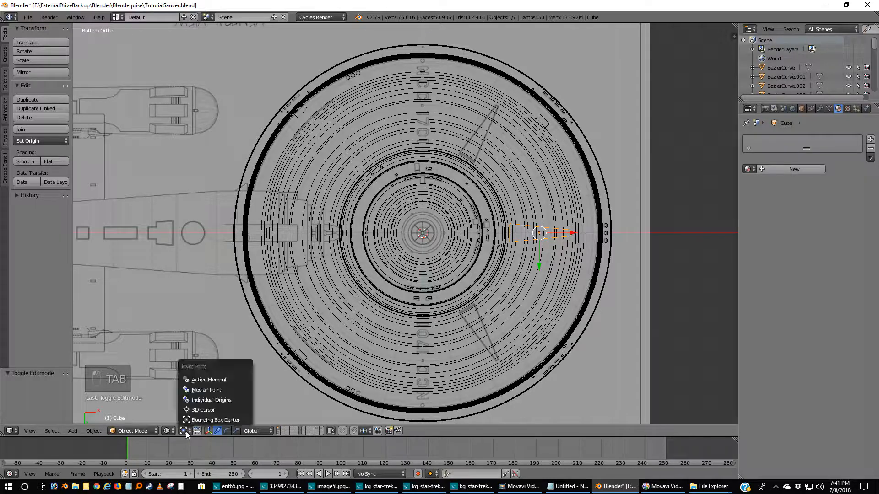
click(204, 410)
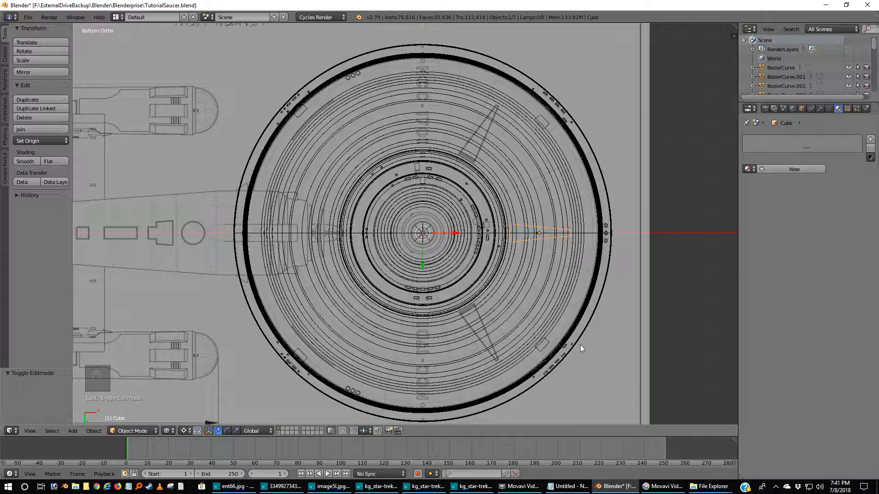
key(r)
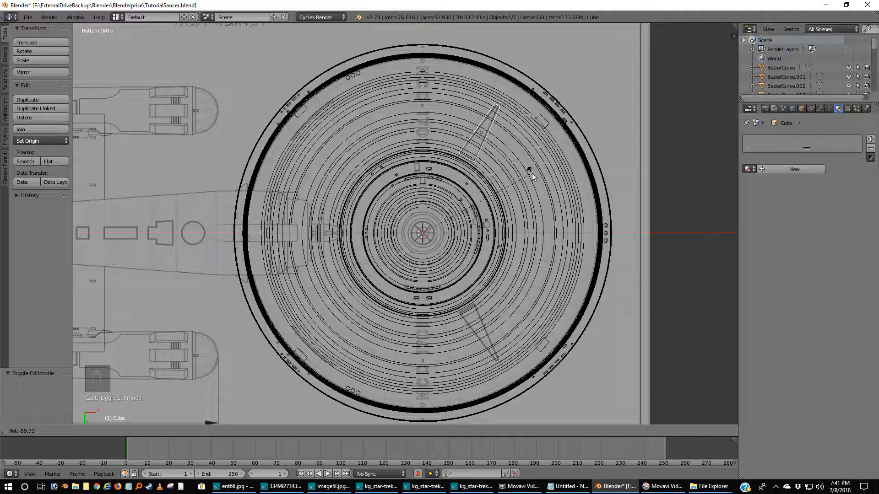
key(Escape)
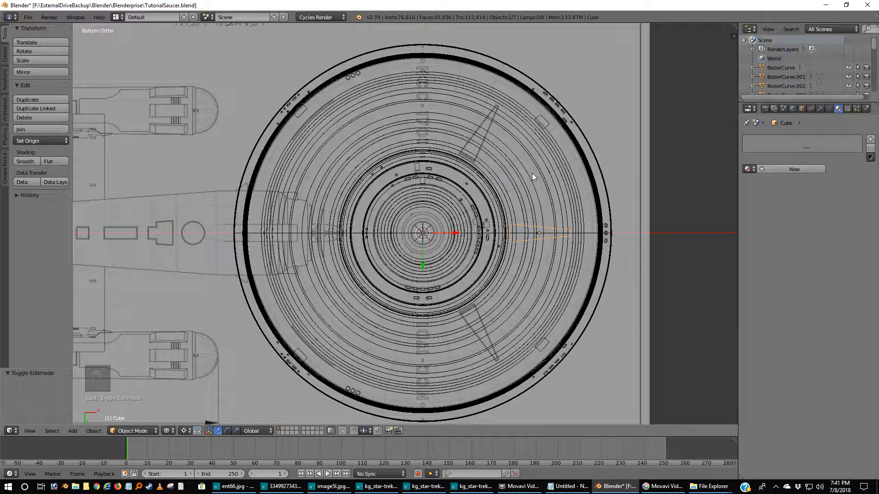
In Edit Mode, select only the wedge's narrow end face and scale it along Y by about 0.744.
key(Tab)
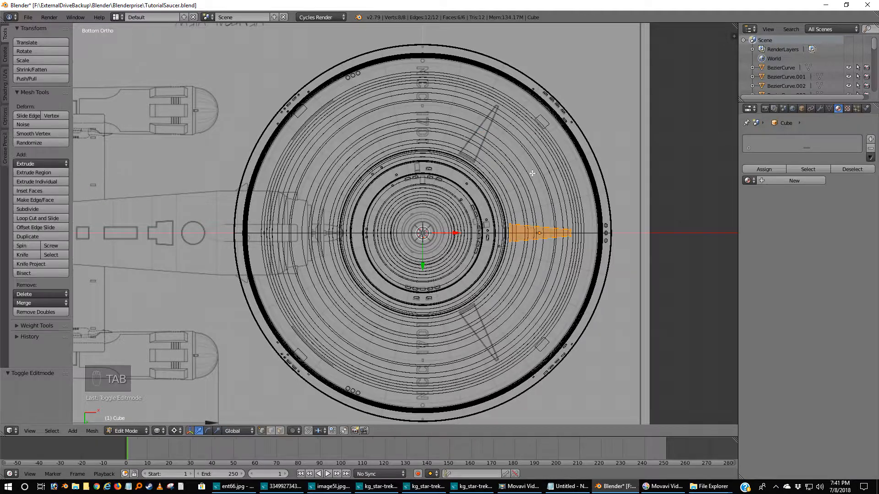
key(a)
key(a)
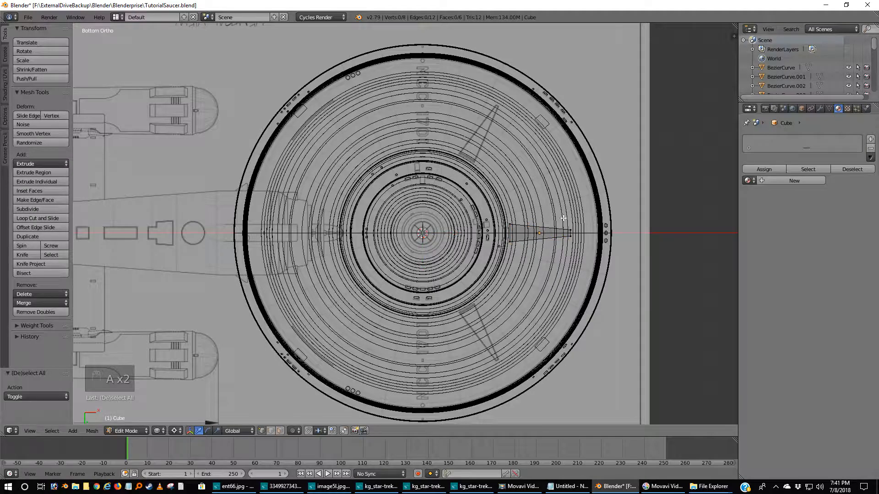
key(b)
drag(563, 218, 584, 277)
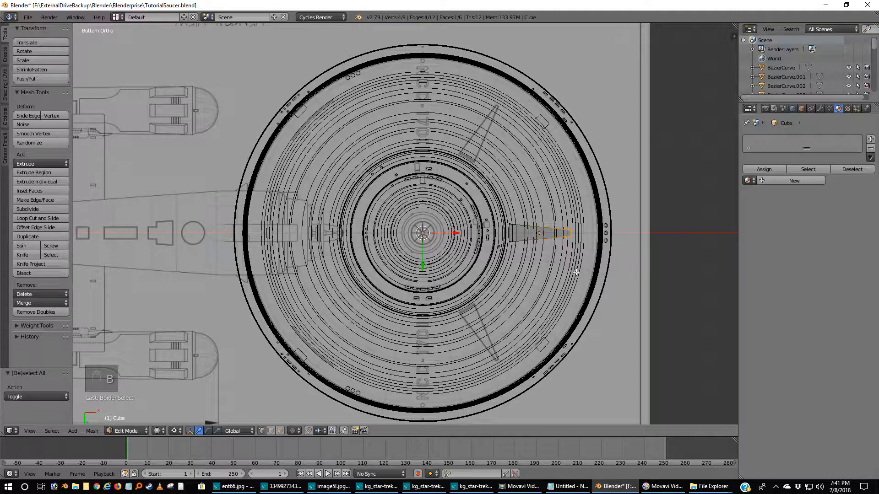
key(s)
key(y)
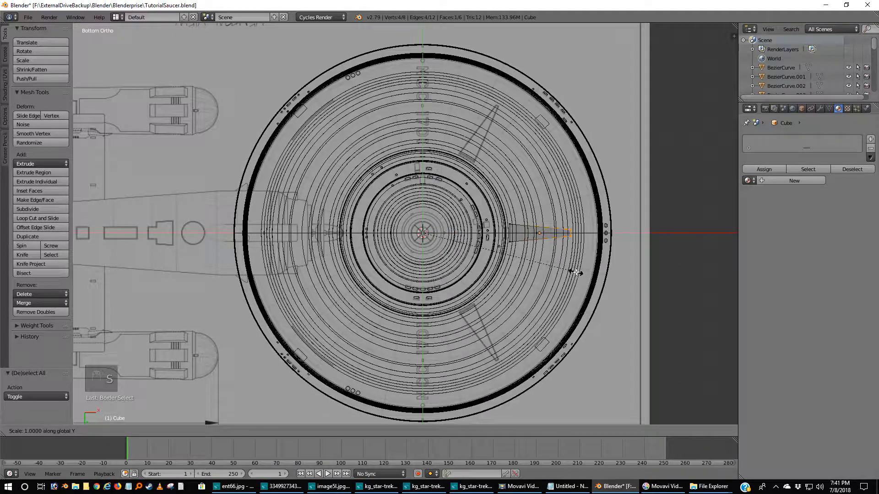
click(562, 247)
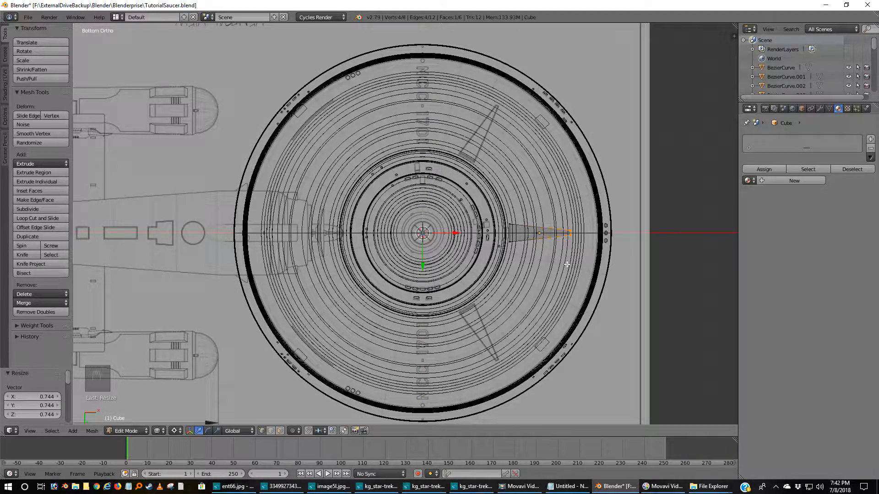
In Object Mode, compare the wedge's outline with the upper blueprint marking by trial-rotating it about -59.6° around the saucer's centre, then cancel the rotation.
key(Tab)
key(r)
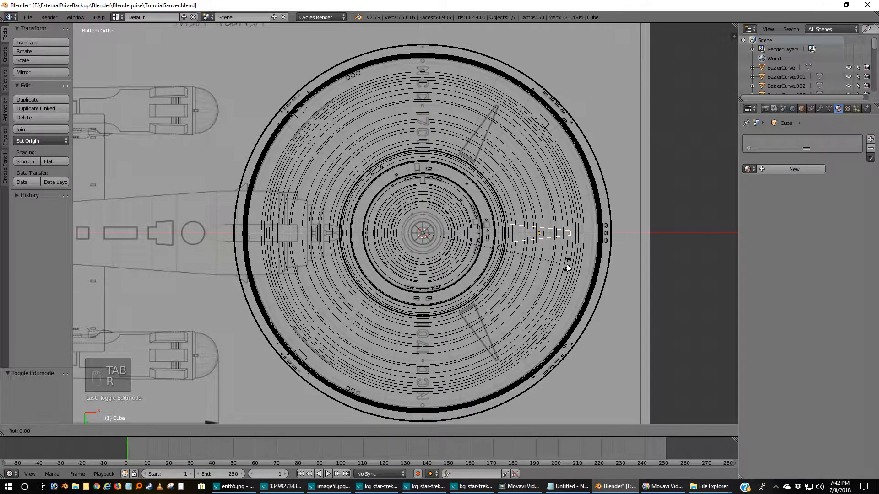
right_click(515, 133)
scroll(523, 163, up, 4)
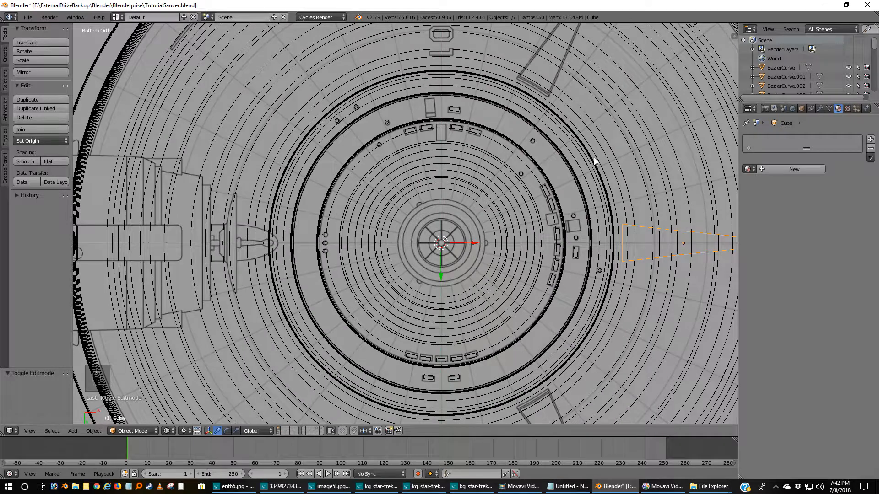
shift+middle_drag(595, 158, 416, 244)
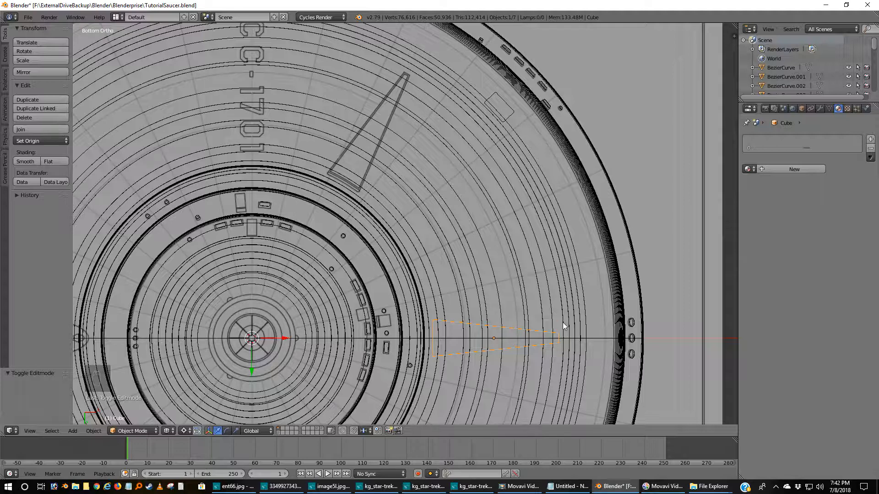
key(r)
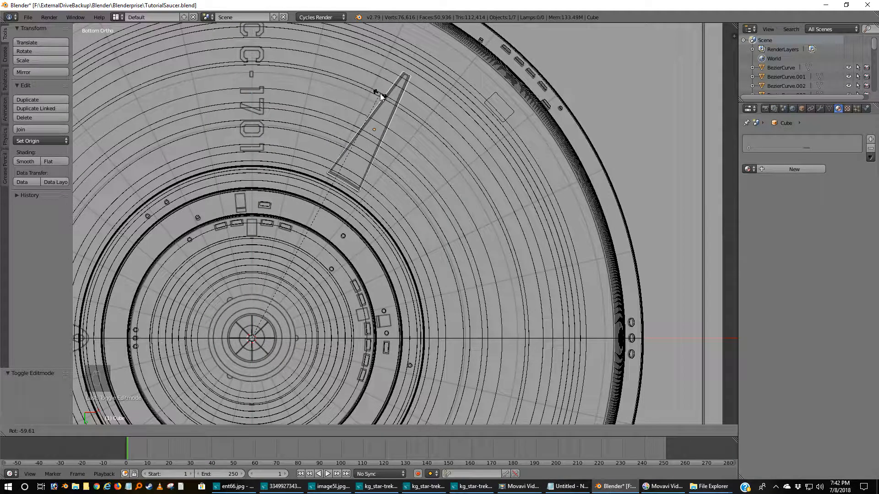
key(Escape)
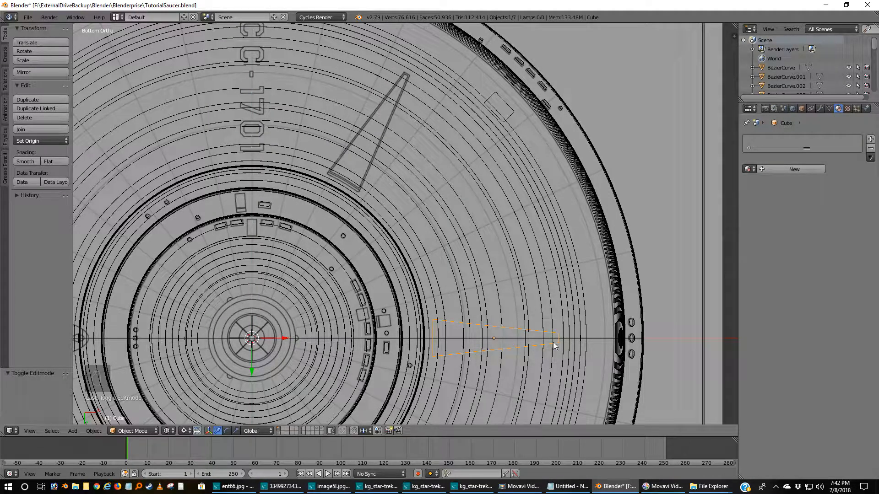
Narrow the wedge's tip further by scaling its selected end face along Y by about 0.866 in Edit Mode.
key(Tab)
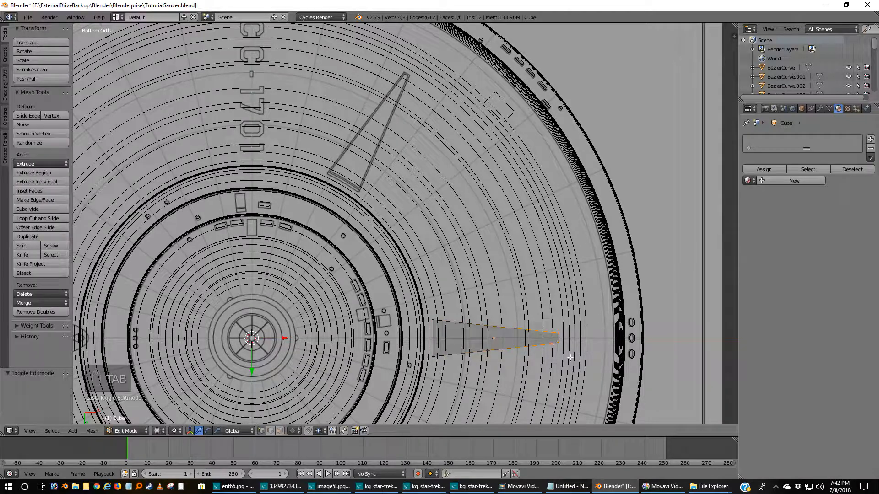
key(s)
key(y)
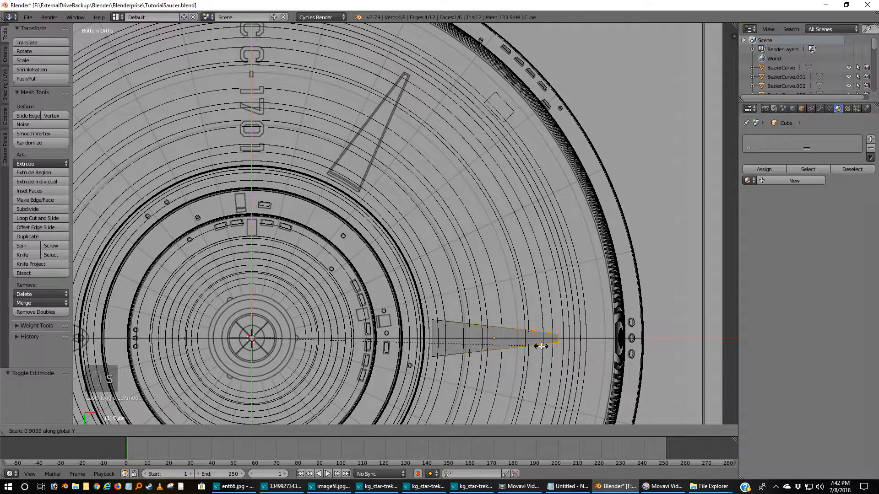
click(531, 343)
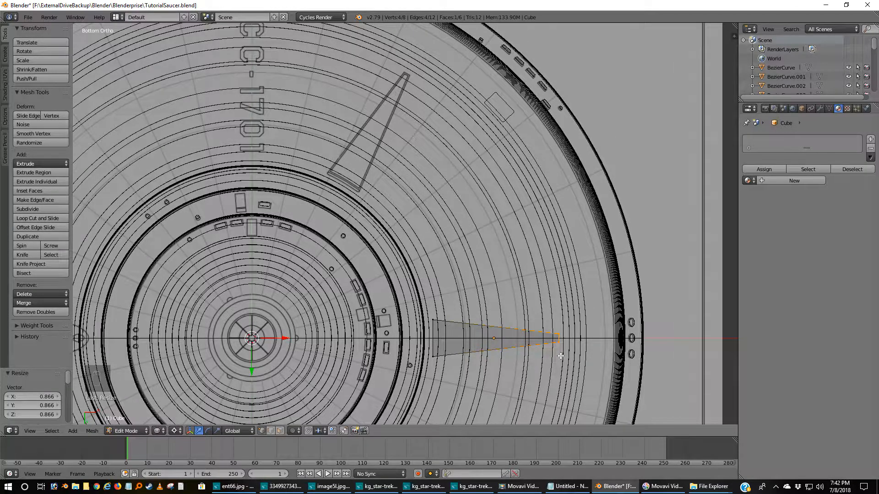
Rotate the wedge object about -59.7° around the saucer's centre onto the upper blueprint marking, and undo the rotation.
key(Tab)
key(r)
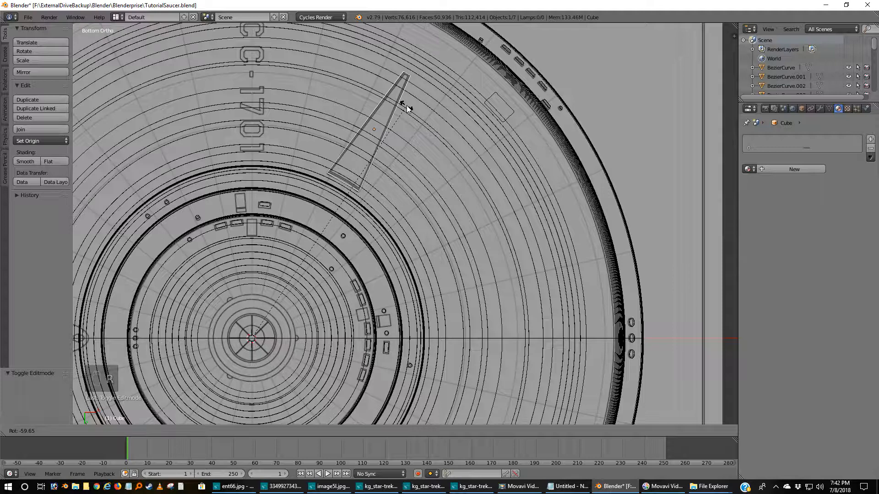
click(407, 109)
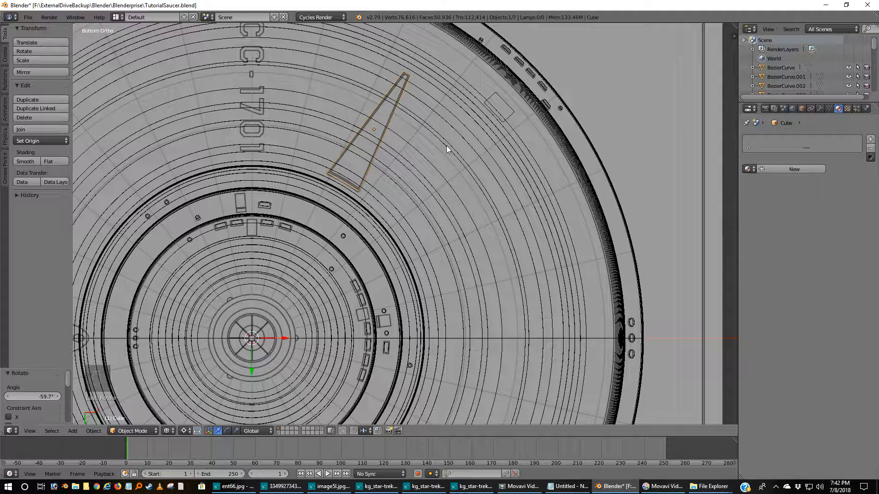
key(ctrl+z)
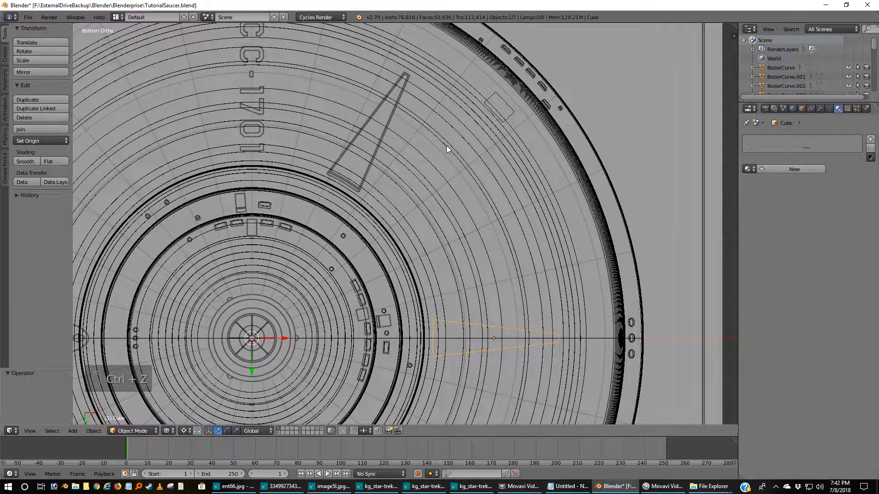
Scale the wedge's narrow end face along Y by about 0.88, and check the outline by trial-rotating the object onto the upper blueprint marking.
key(Tab)
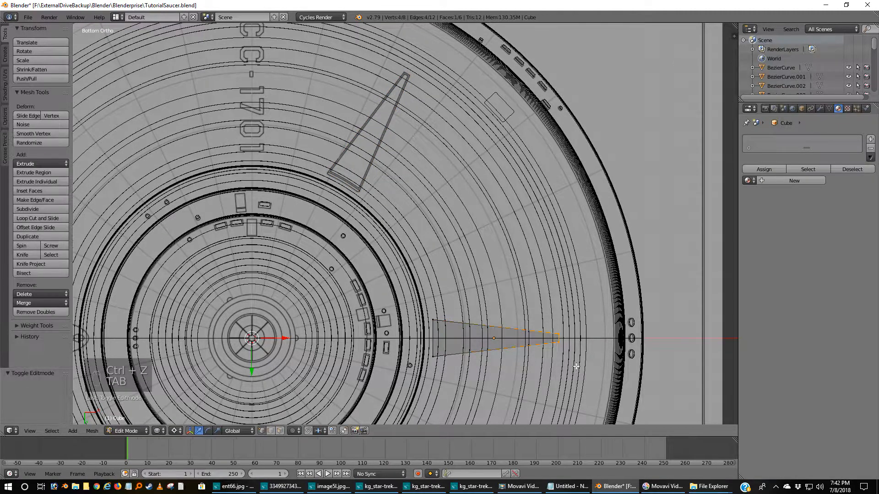
key(s)
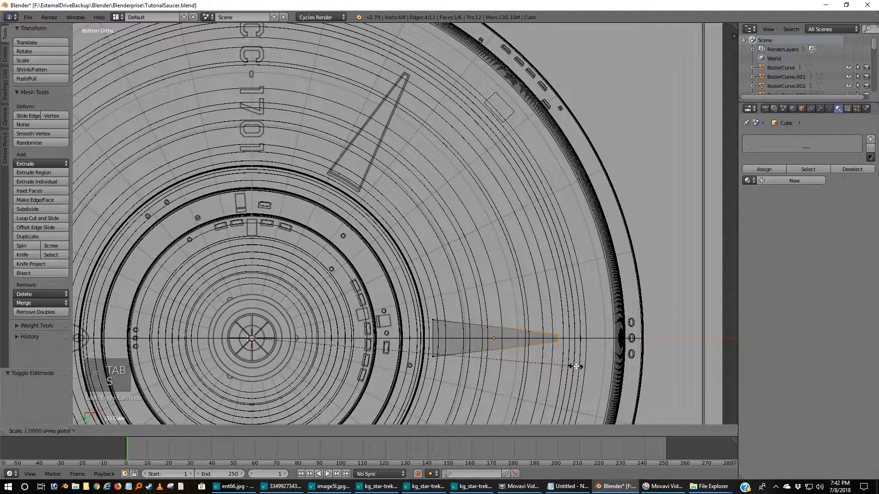
click(538, 345)
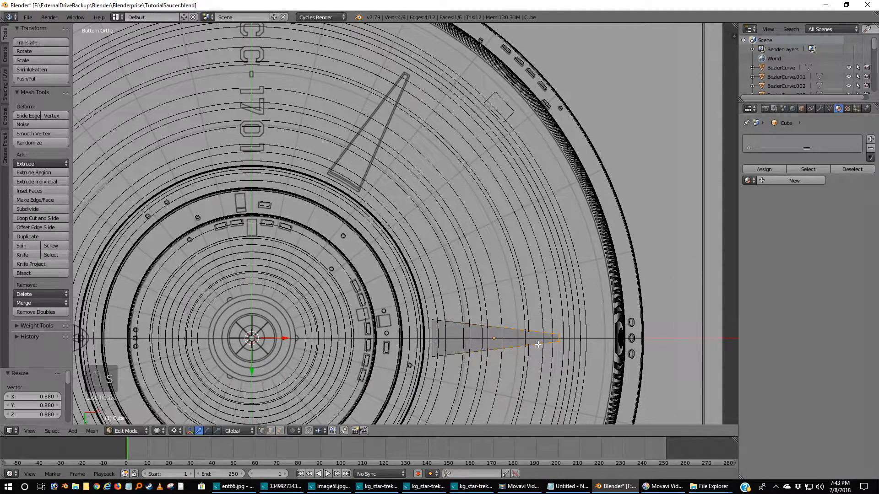
key(Tab)
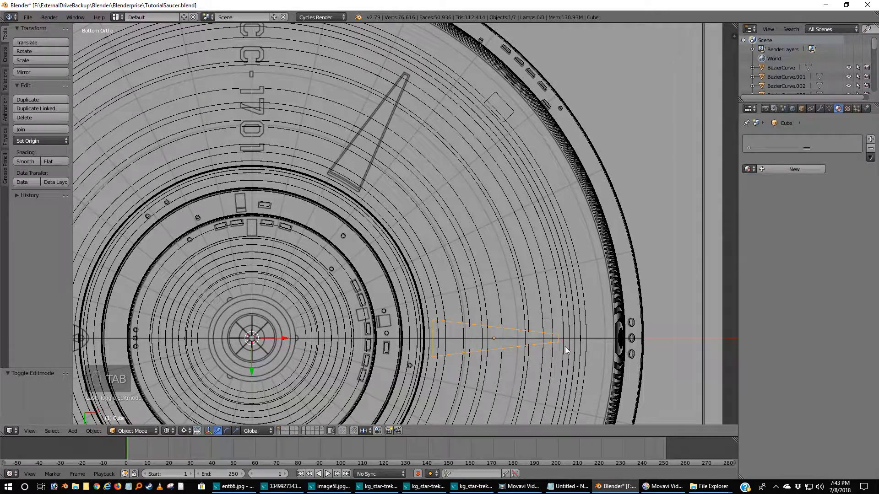
key(r)
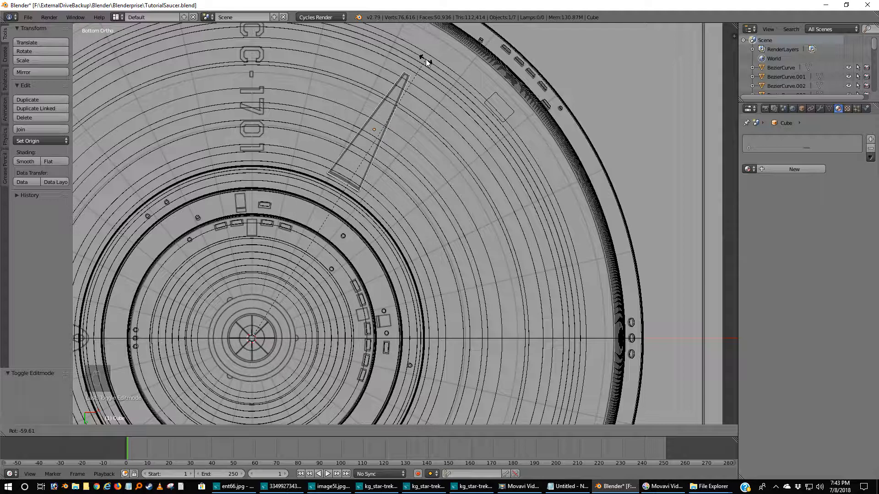
key(Escape)
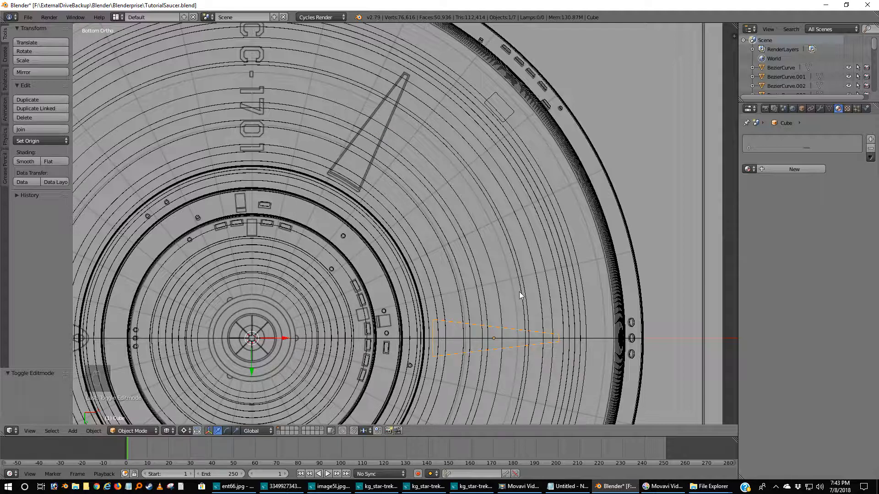
In front view, set the pivot point to Bounding Box Center and flatten the wedge along Z.
key(KP_1)
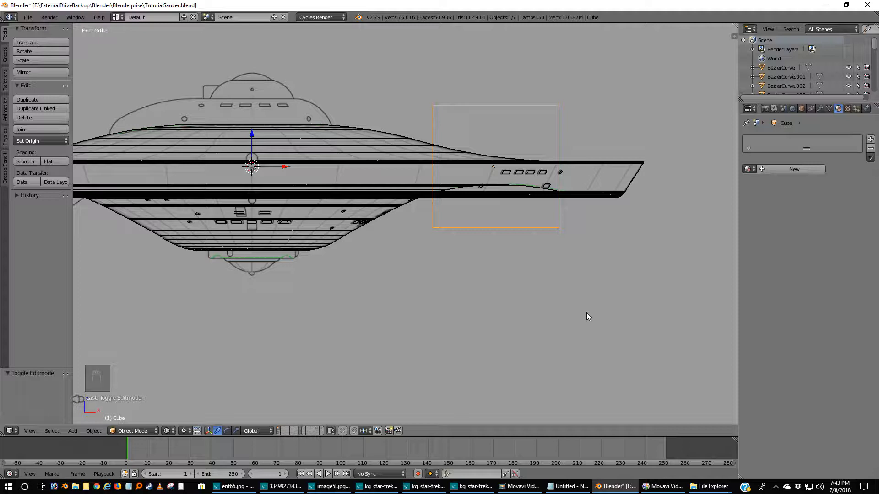
key(s)
key(z)
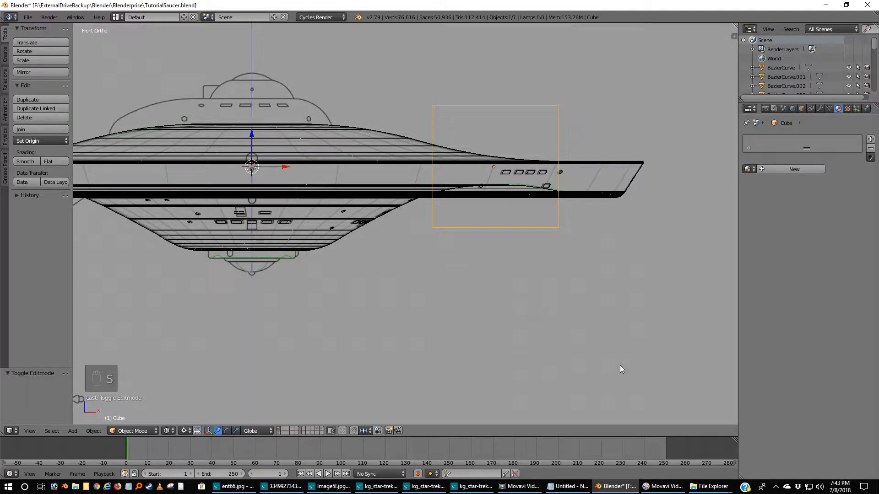
click(185, 430)
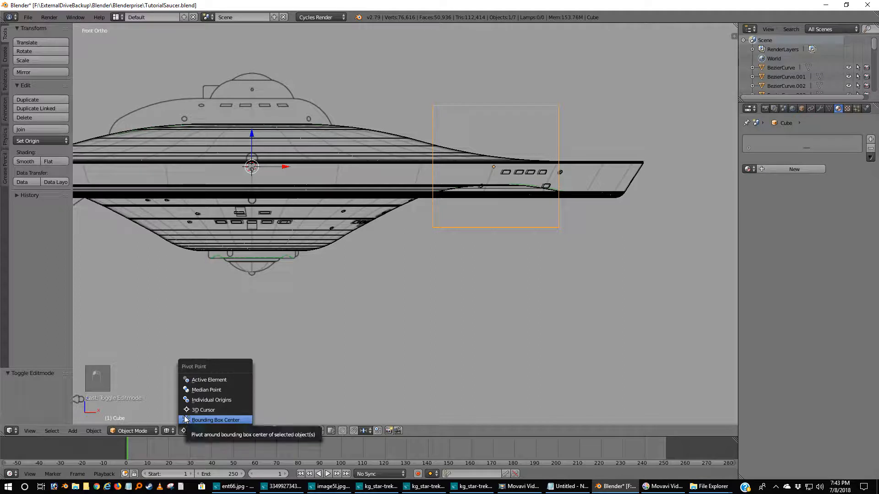
click(214, 420)
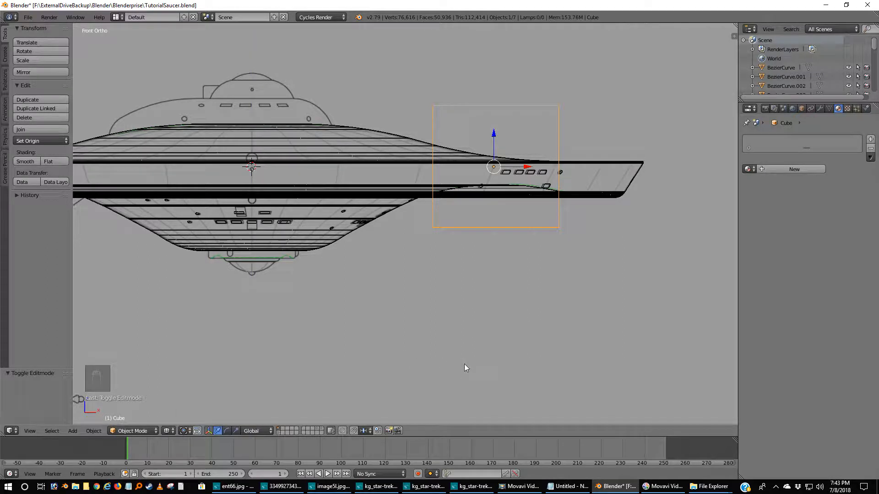
key(s)
key(z)
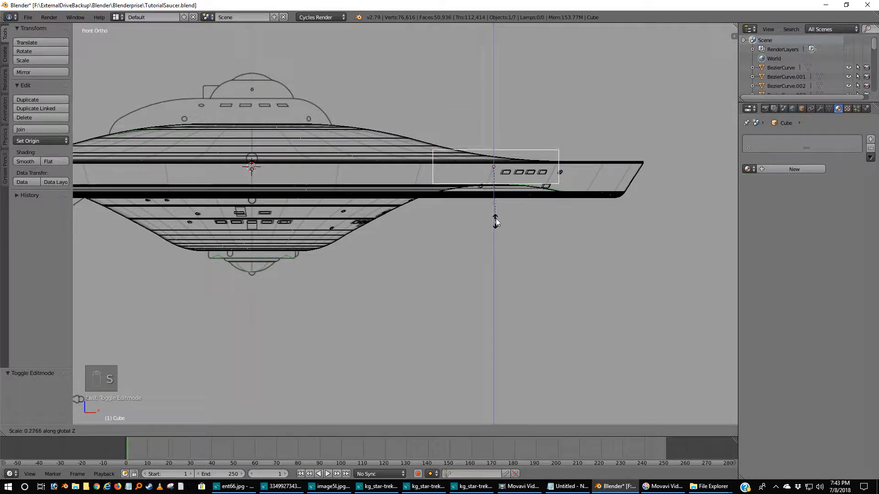
click(498, 196)
Lower the wedge about 0.114 along Z to the saucer's underside, and fine-tune its height against the curved hull profile.
drag(497, 134, 496, 155)
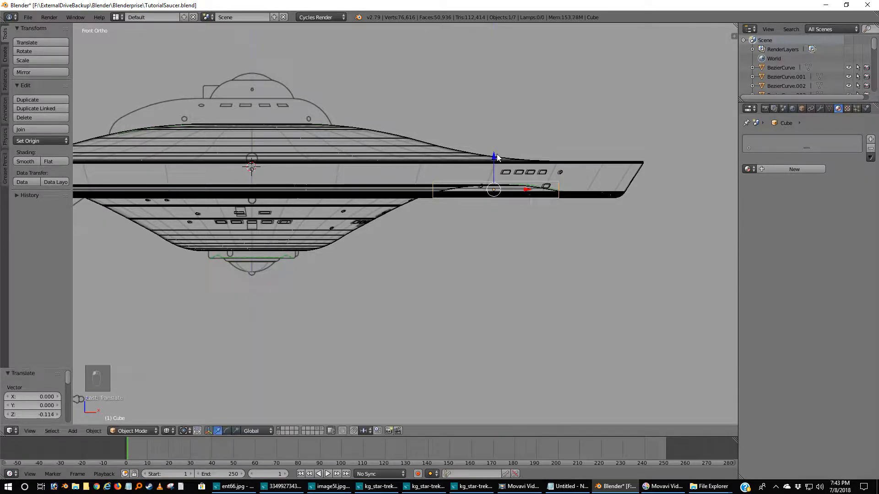
scroll(519, 212, up, 3)
shift+middle_drag(548, 208, 441, 234)
scroll(462, 241, up, 2)
shift+middle_drag(510, 235, 444, 283)
scroll(454, 266, up, 2)
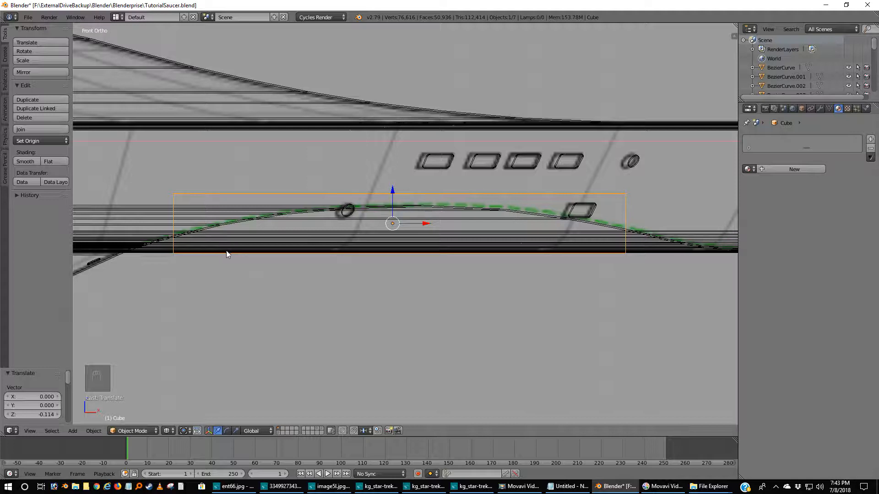
drag(394, 188, 393, 178)
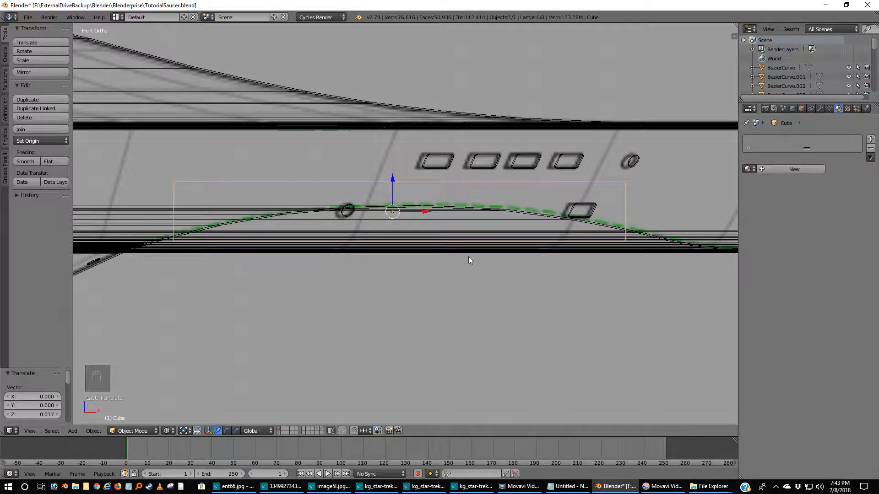
right_click(617, 233)
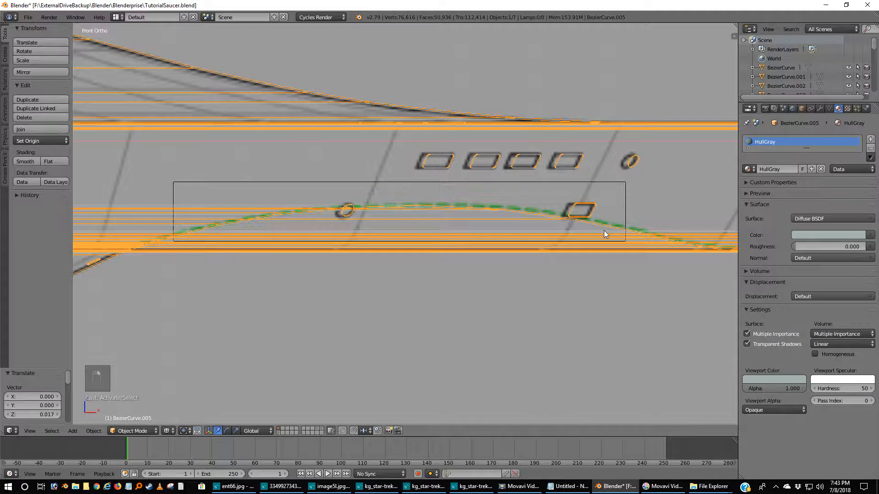
right_click(578, 186)
mouse_move(390, 177)
mouse_down()
mouse_move(395, 187)
mouse_move(395, 178)
mouse_up()
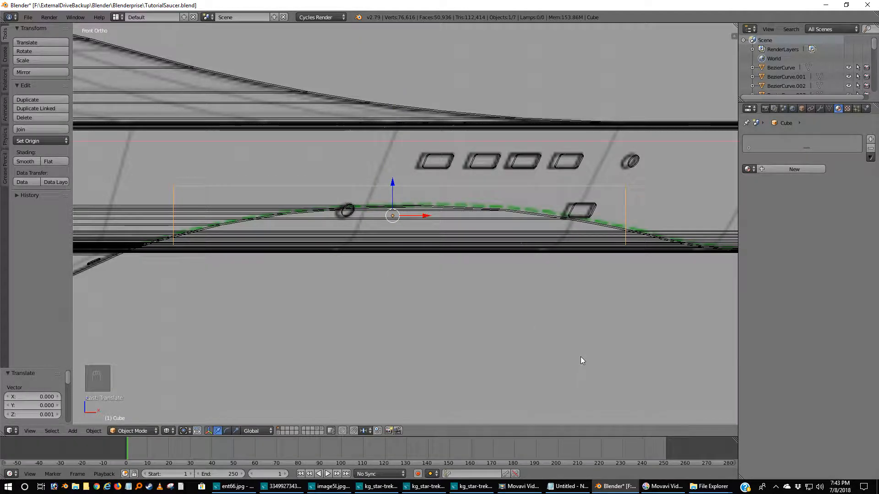
Thin the wedge further along Z by a factor of about 0.643 and move it down about 0.006 along Z.
key(s)
key(z)
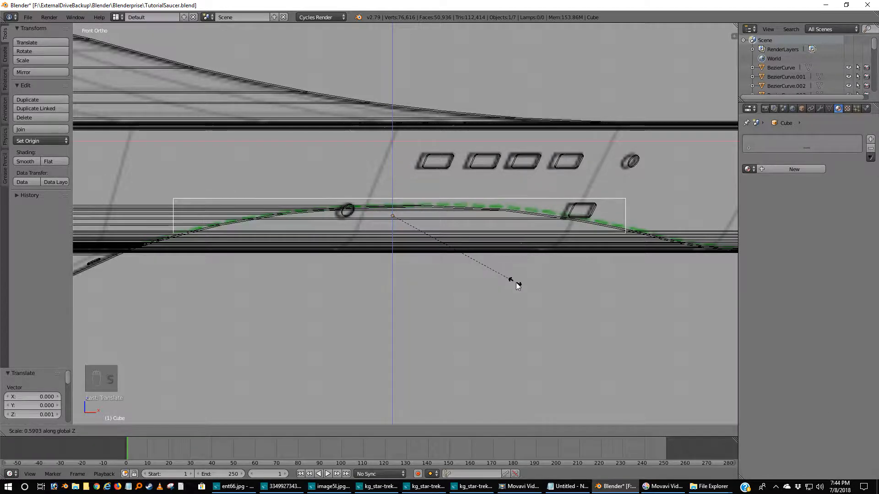
click(521, 287)
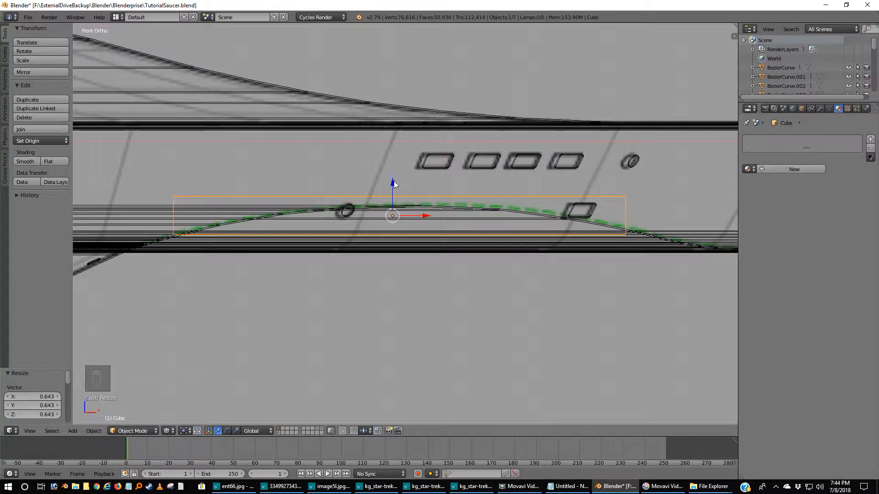
key(g)
key(z)
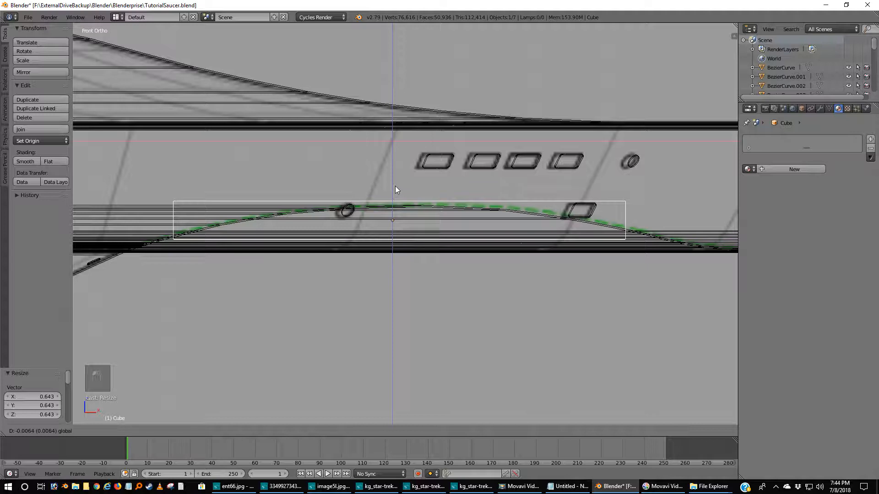
click(397, 187)
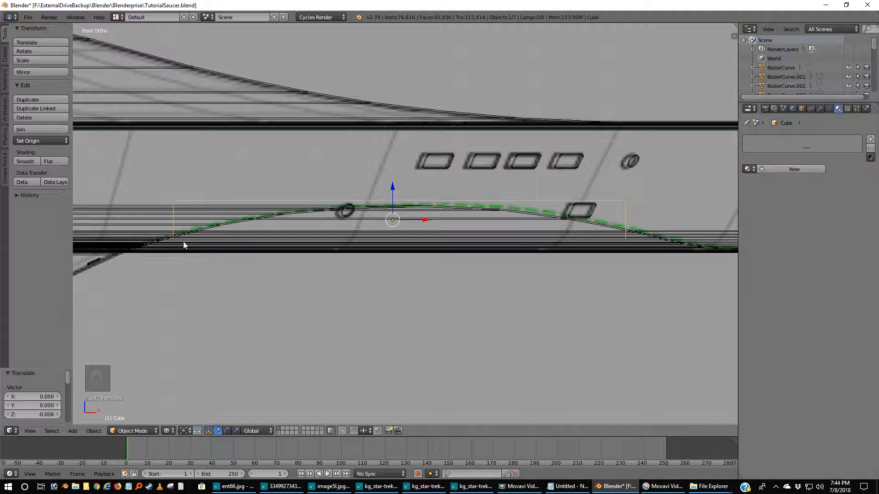
Examine up close whether the wedge's inner lower corner reaches past the curved underside profile of the hull.
scroll(168, 254, up, 1)
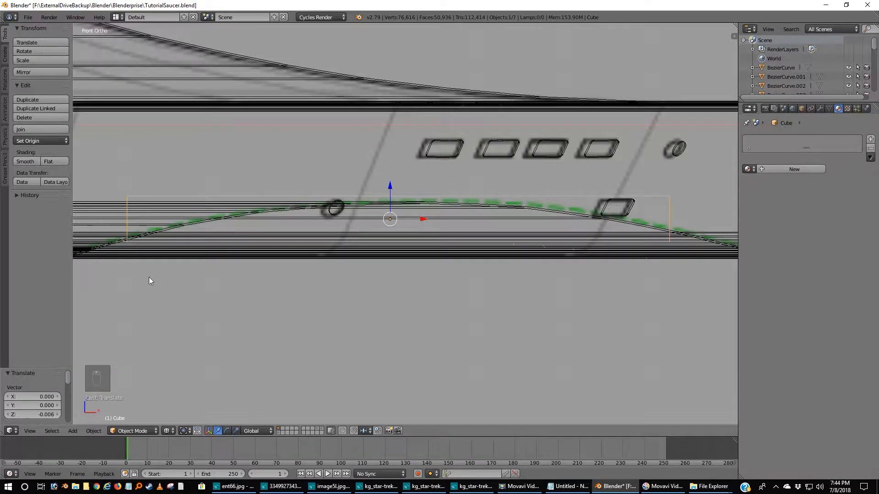
shift+middle_drag(139, 287, 337, 318)
scroll(321, 330, up, 4)
shift+middle_drag(297, 345, 369, 242)
scroll(321, 280, up, 5)
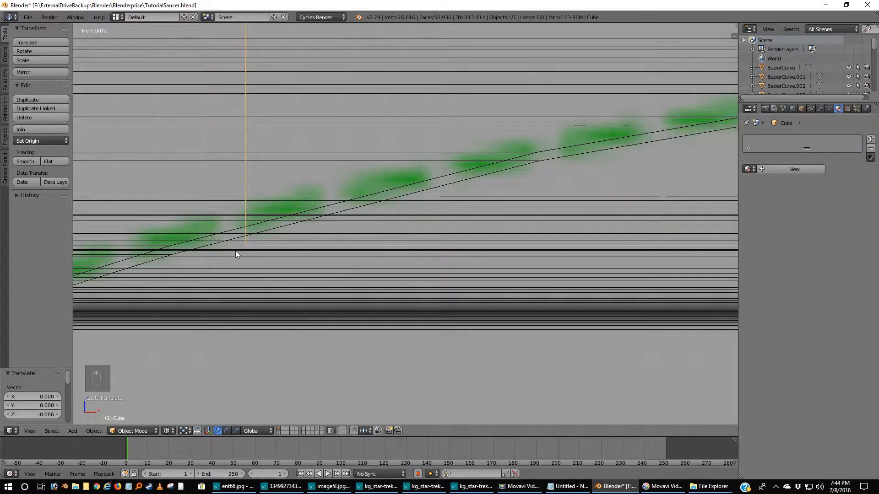
scroll(363, 260, down, 3)
scroll(365, 264, down, 4)
shift+middle_drag(606, 262, 391, 274)
scroll(558, 290, down, 3)
scroll(558, 290, down, 1)
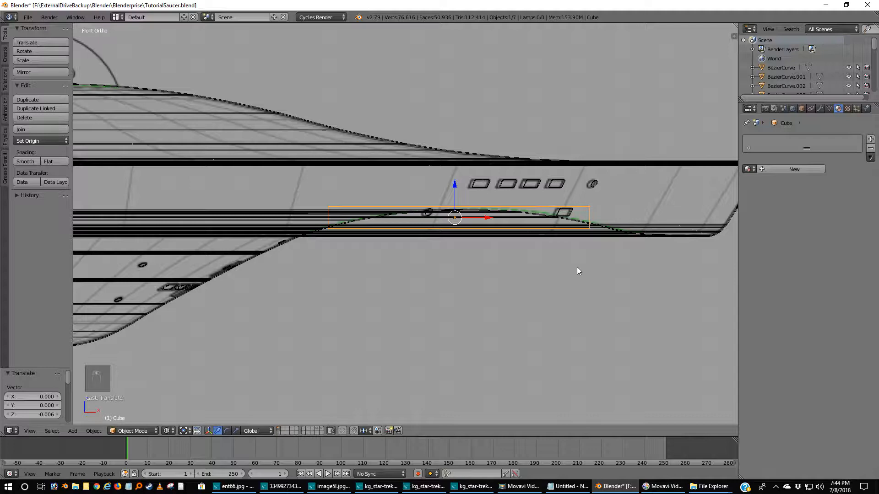
In bottom view with solid shading, duplicate the saucer hull and leave the copy in place.
key(ctrl+KP_7)
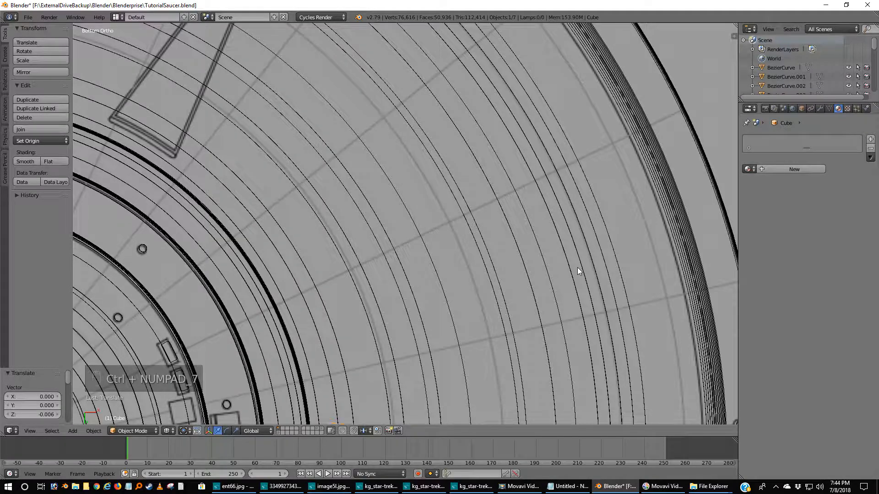
key(z)
scroll(578, 268, down, 4)
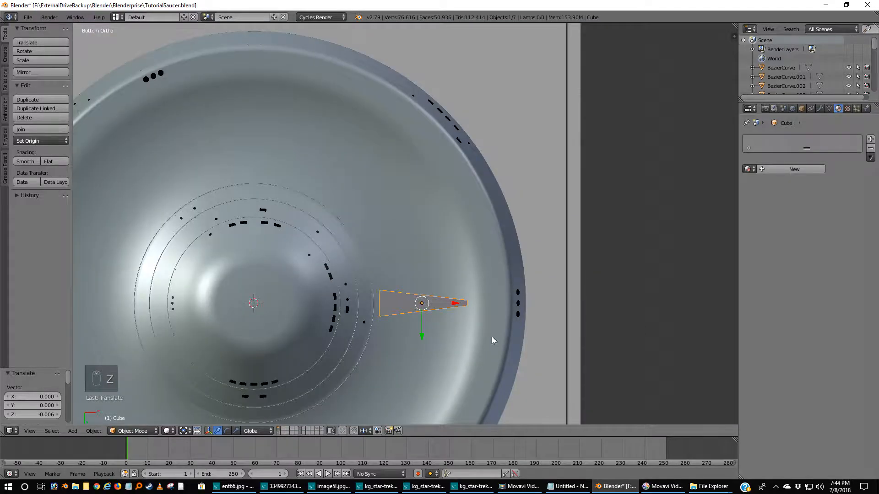
shift+middle_drag(424, 346, 421, 227)
scroll(420, 226, up, 3)
shift+middle_drag(423, 196, 433, 233)
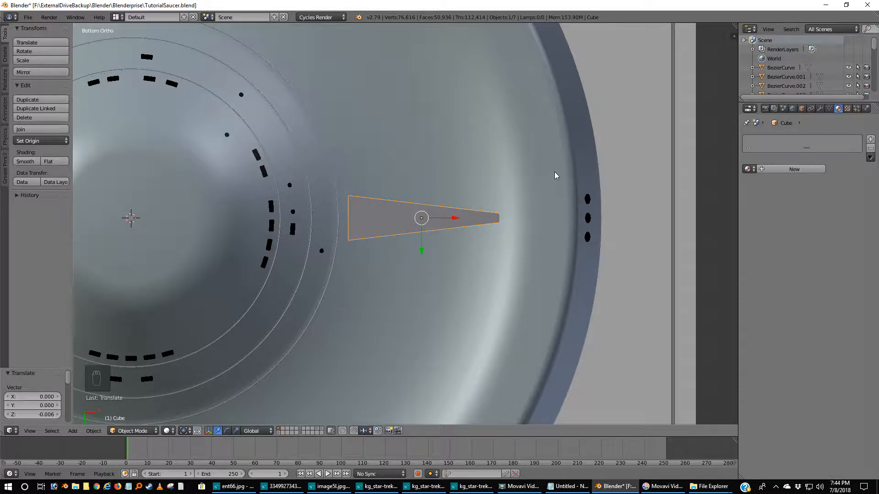
right_click(519, 181)
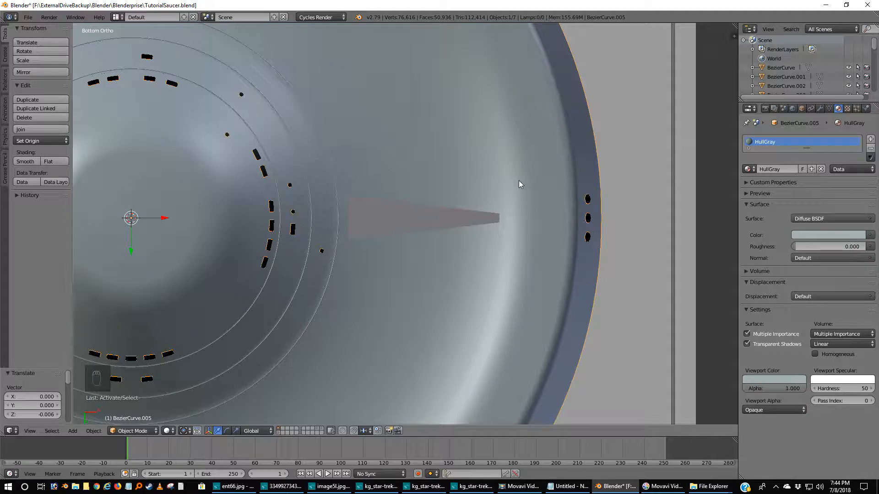
key(shift+d)
right_click(519, 182)
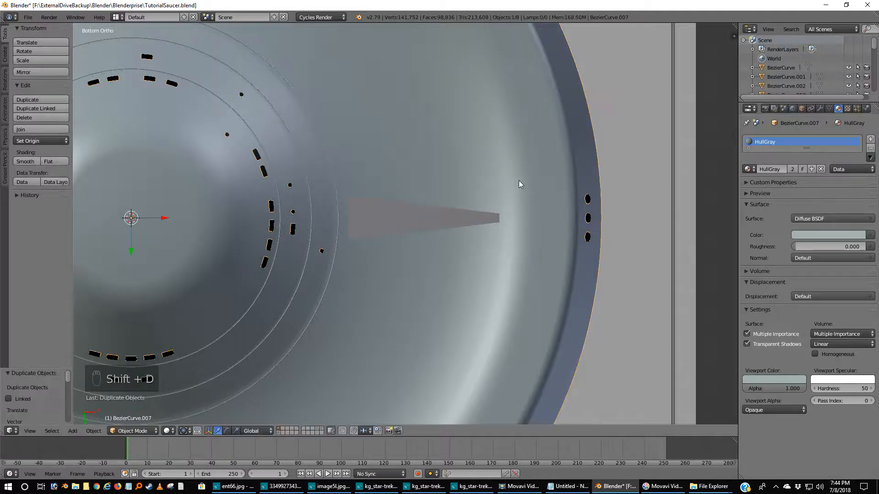
Add a Boolean modifier to the duplicated hull with operation Intersect and the wedge (Cube) as its object, and apply it.
click(820, 109)
click(778, 140)
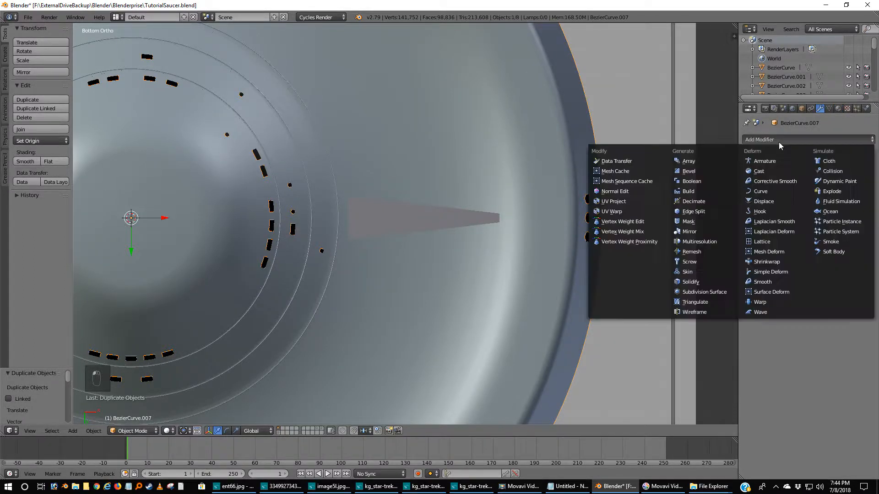
click(702, 182)
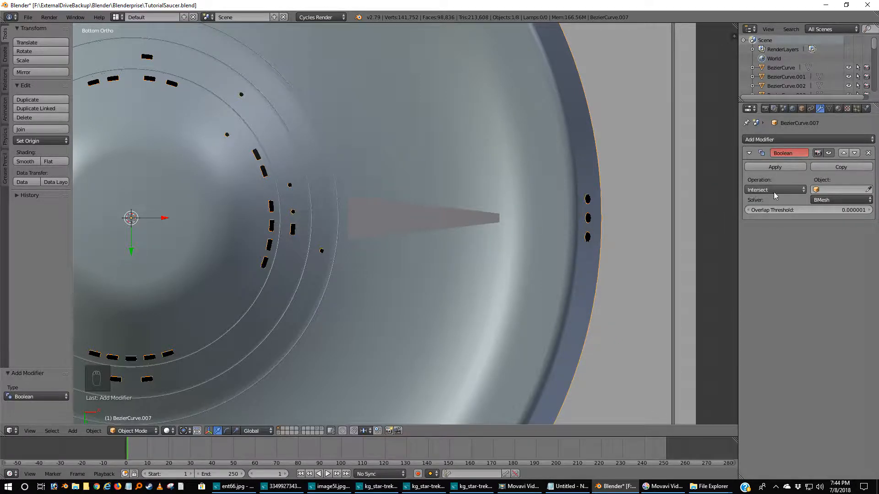
click(868, 189)
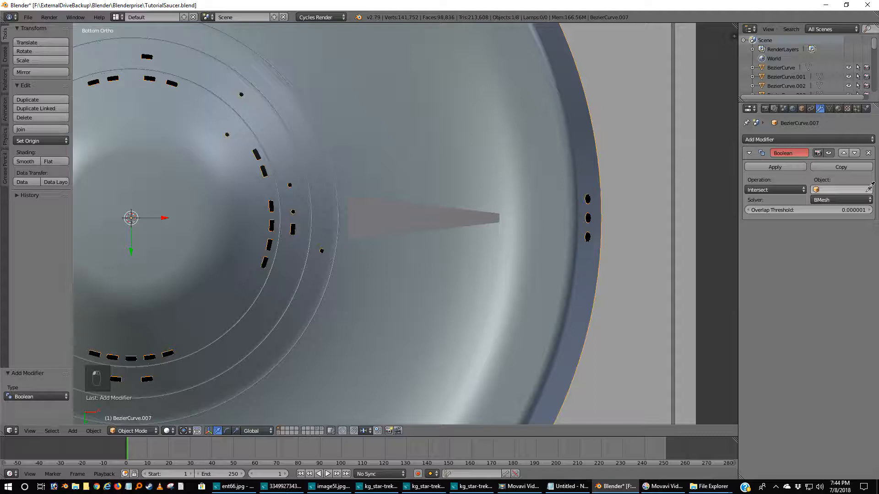
click(387, 208)
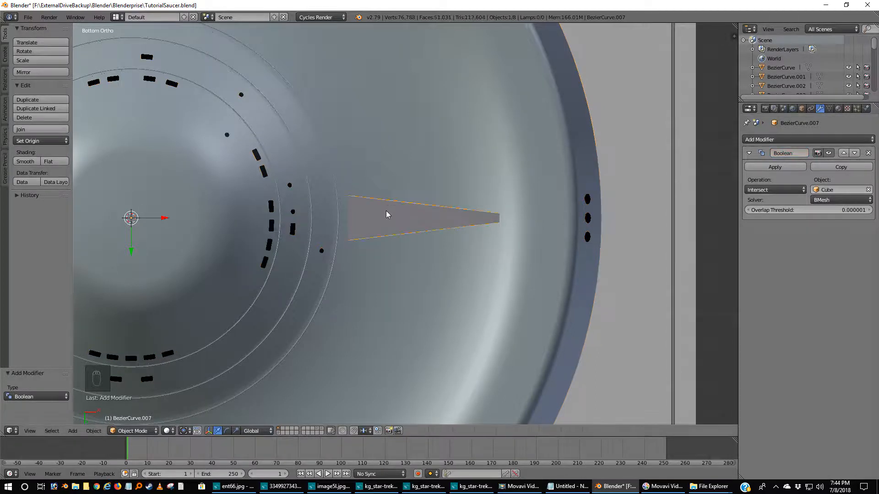
click(790, 165)
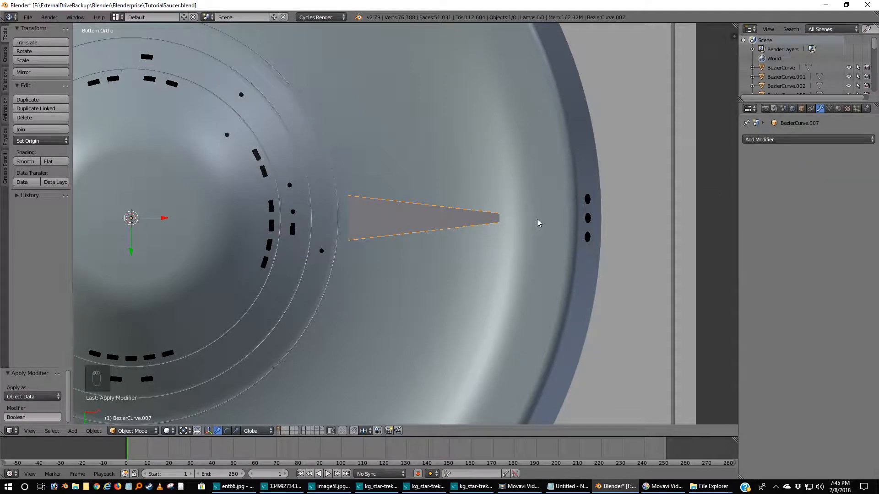
Move the cutting wedge (Cube) under the saucer to the second layer, leaving the intersected triangle piece on the first.
middle_drag(558, 200, 562, 243)
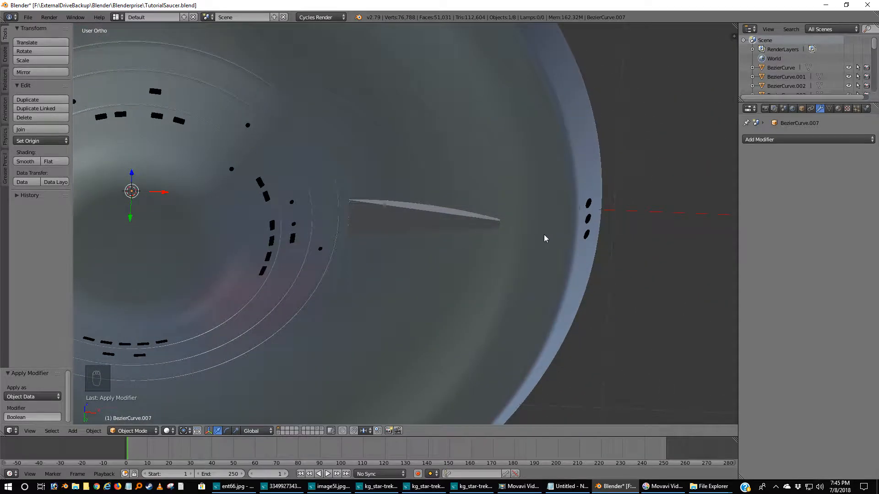
right_click(435, 217)
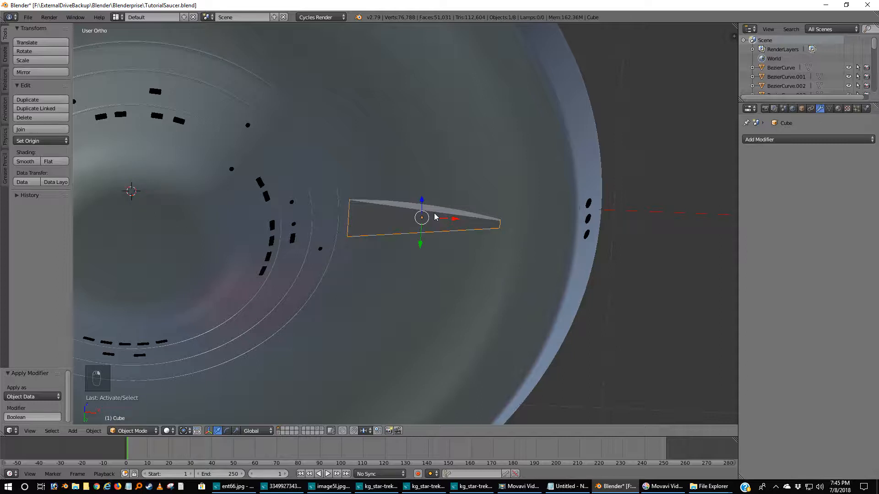
key(m)
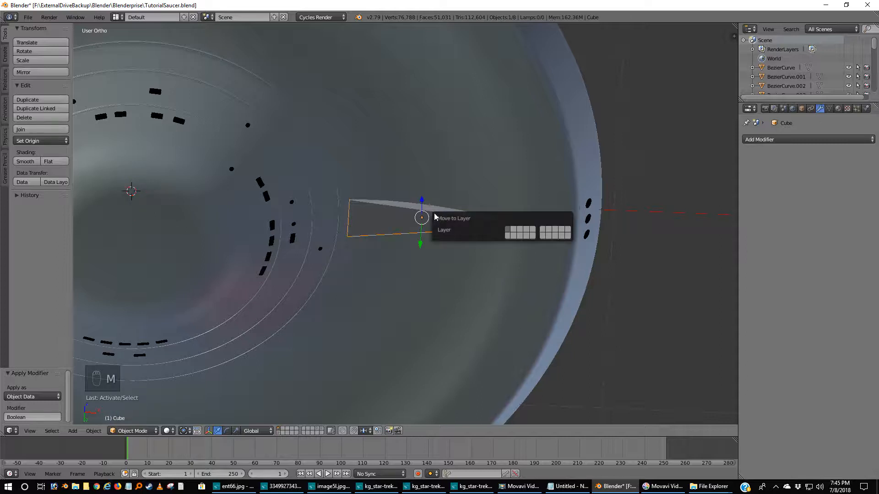
click(514, 231)
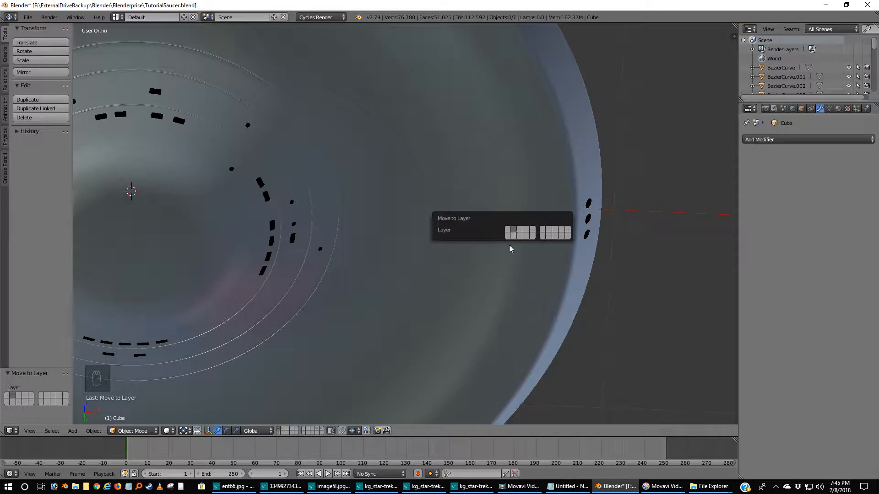
Remove the material slot from the intersected triangle piece and give it a new material named TempTriangle.
key(z)
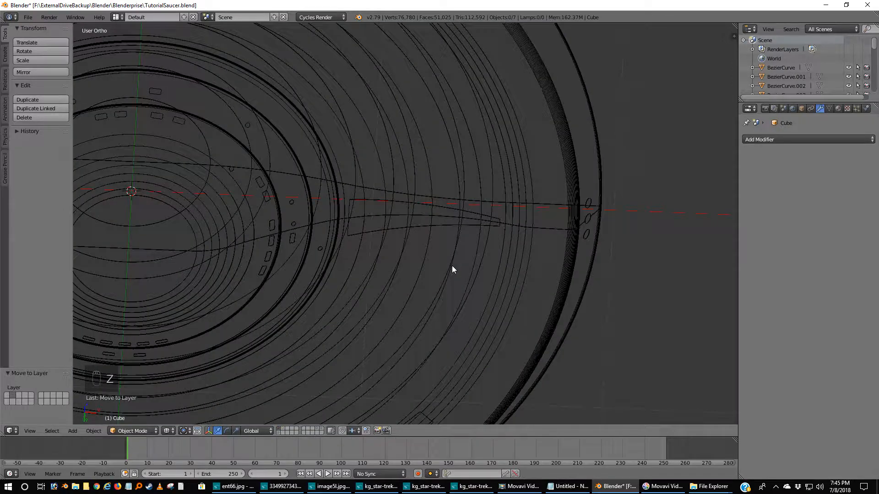
right_click(427, 210)
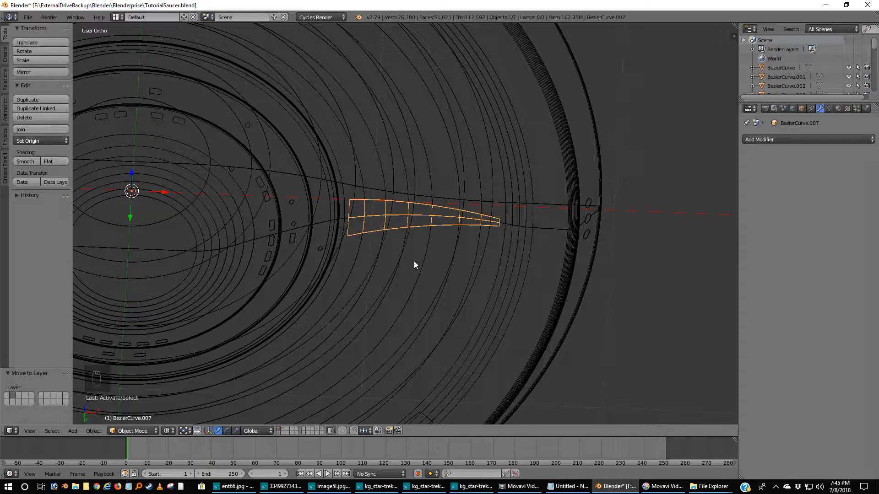
key(ctrl+KP_7)
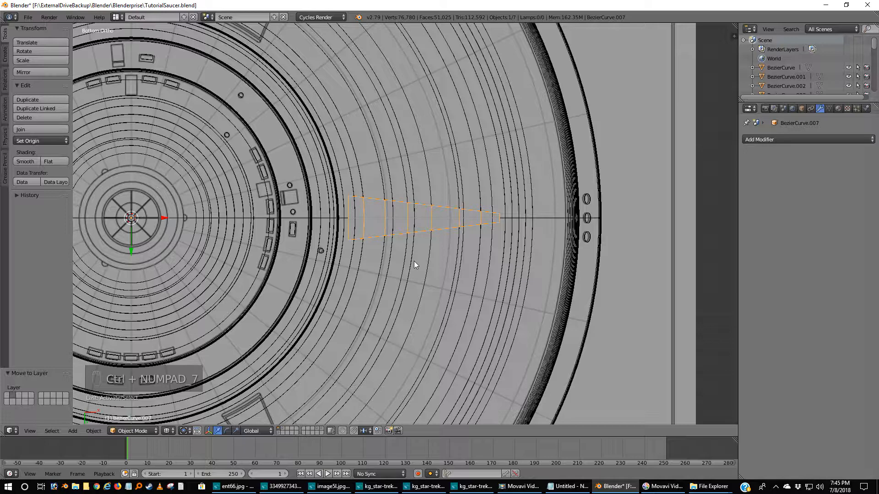
click(838, 108)
click(870, 148)
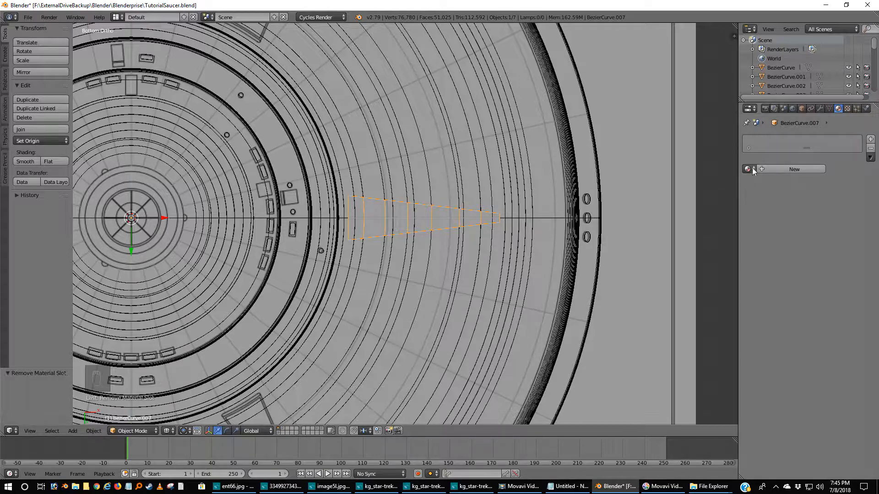
click(773, 169)
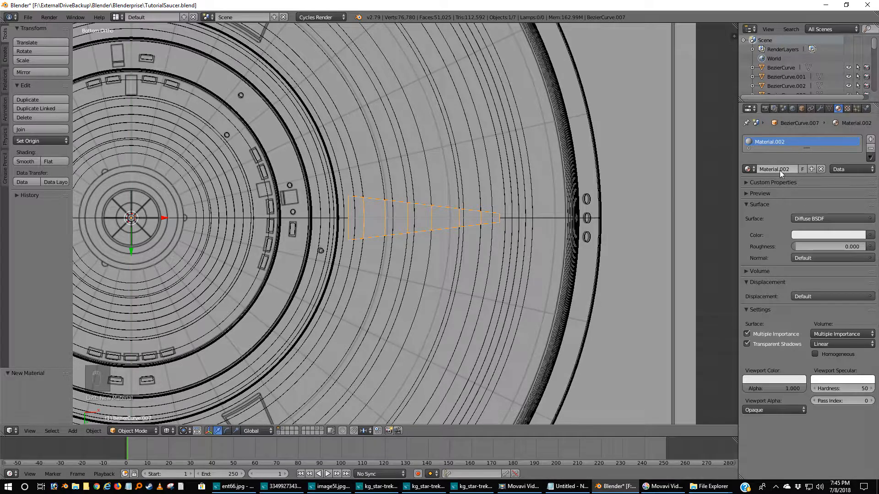
click(779, 169)
text(TempRing)
key(Return)
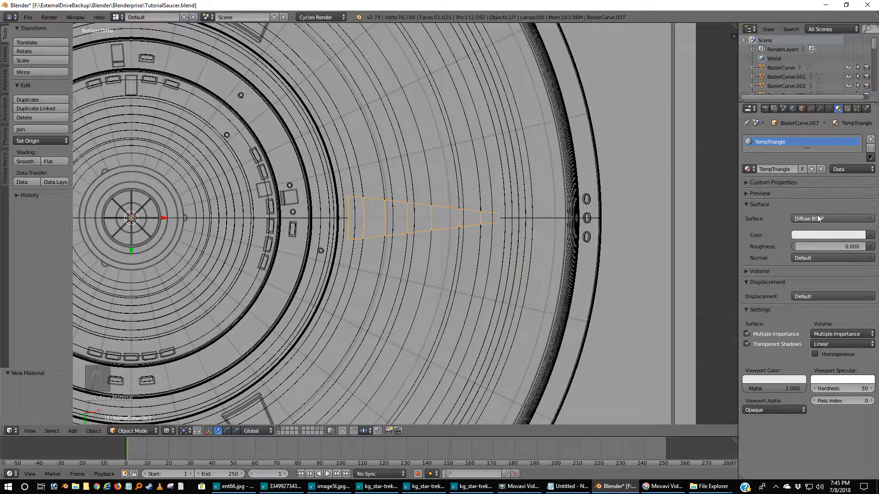
Darken the TempTriangle diffuse color to a bluish grey, and sample that same color for the material's viewport color.
click(811, 236)
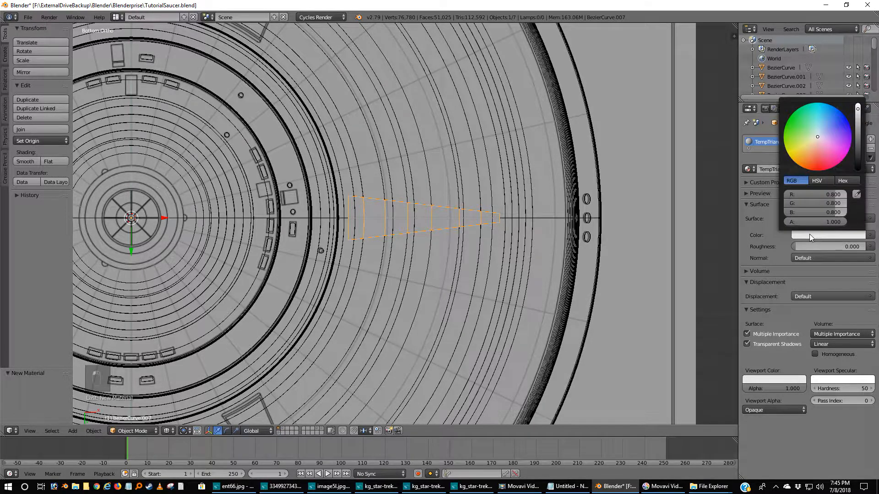
drag(857, 127, 858, 140)
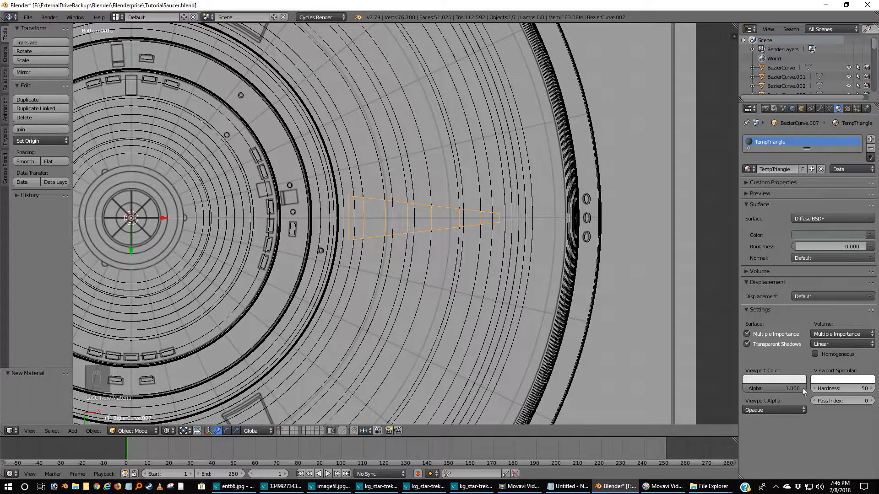
click(773, 379)
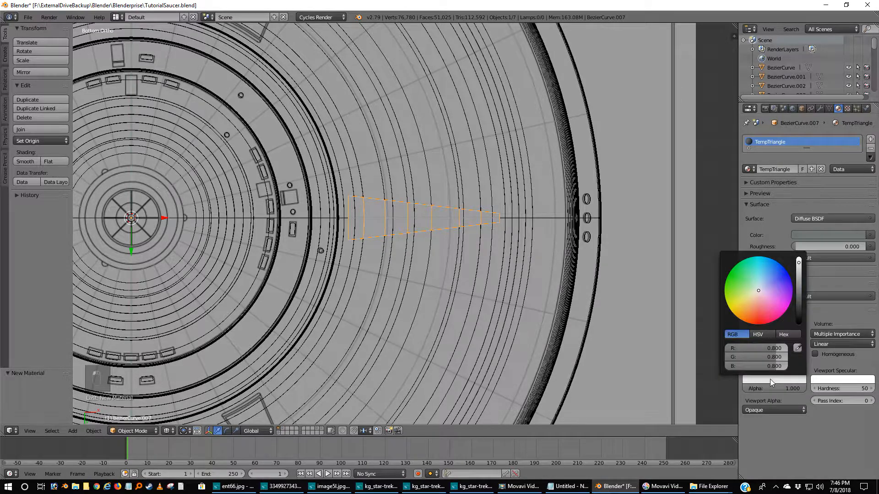
click(797, 348)
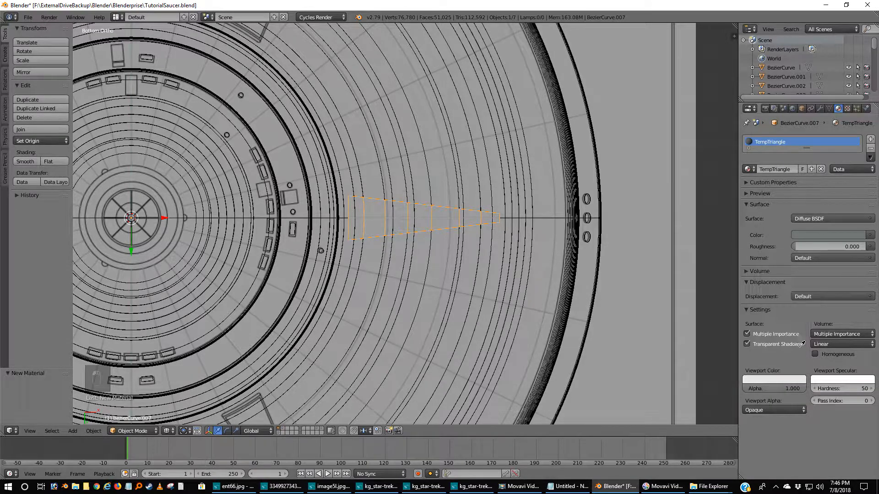
click(825, 238)
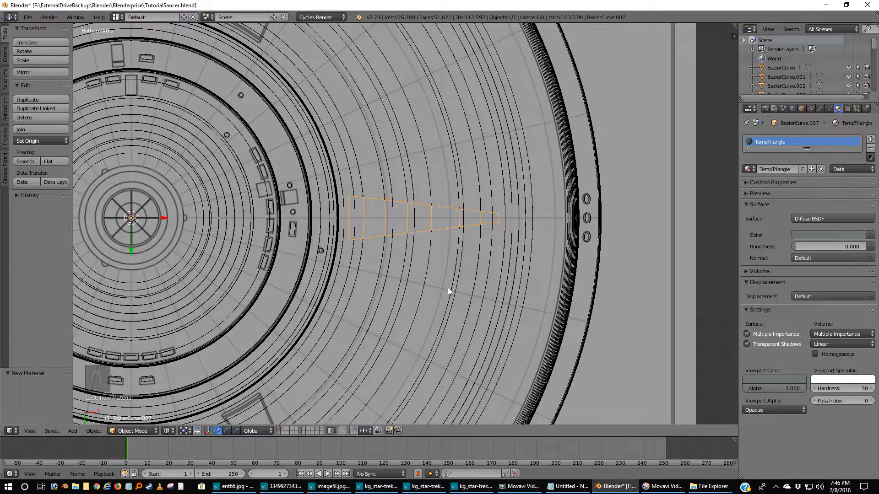
key(z)
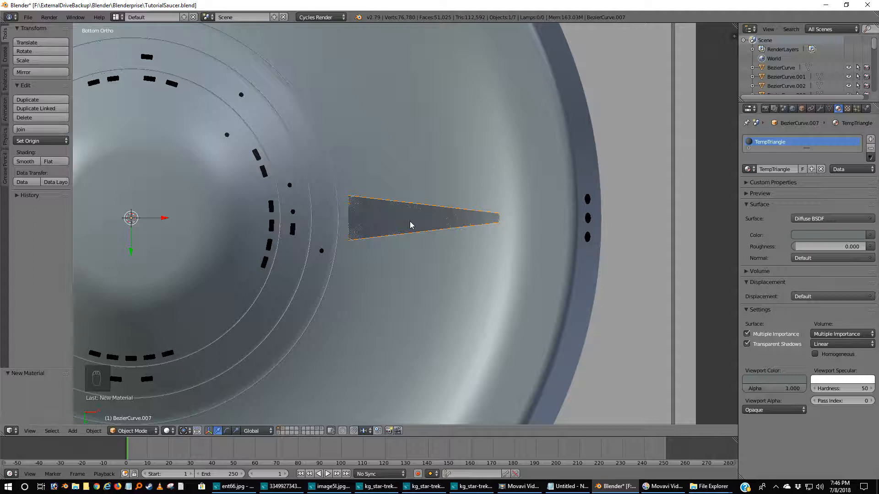
In wireframe front view, move the triangle piece down about 0.002 along Z so it sits just below the hull's curved underside.
key(KP_1)
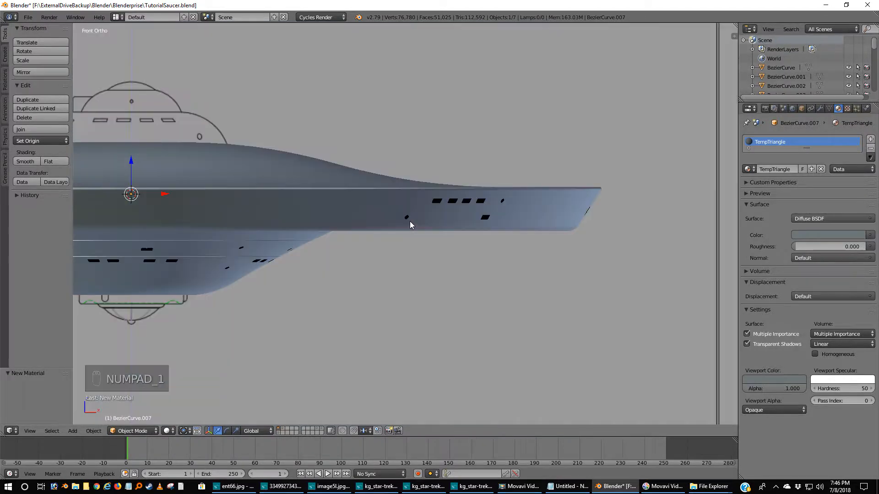
key(z)
scroll(467, 242, up, 9)
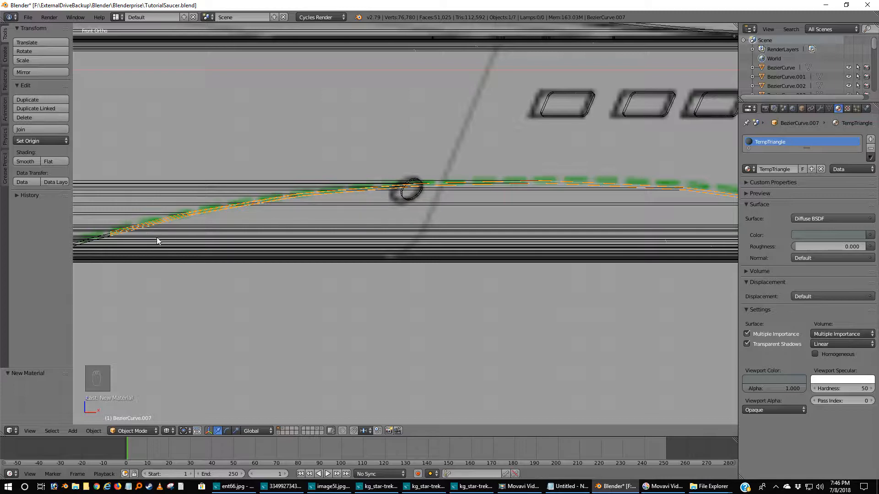
shift+middle_drag(117, 269, 365, 193)
shift+middle_drag(480, 180, 75, 280)
scroll(293, 242, up, 5)
shift+middle_drag(242, 187, 363, 258)
scroll(370, 266, up, 3)
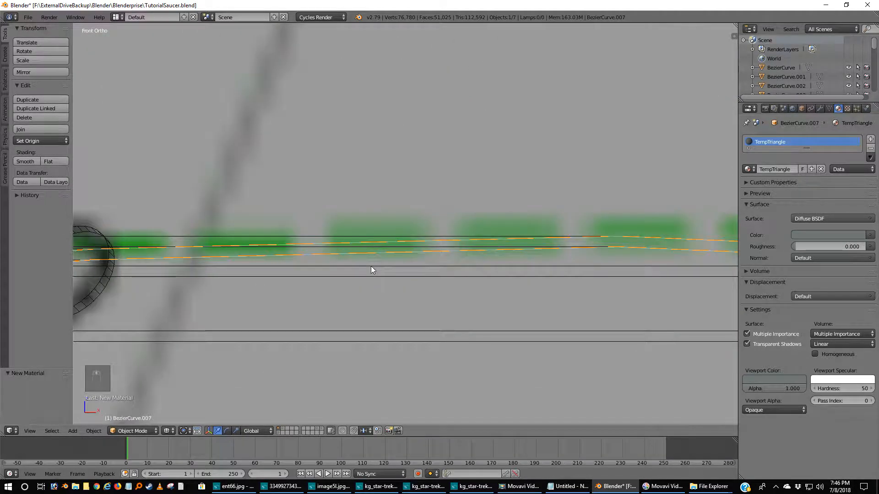
scroll(371, 266, down, 2)
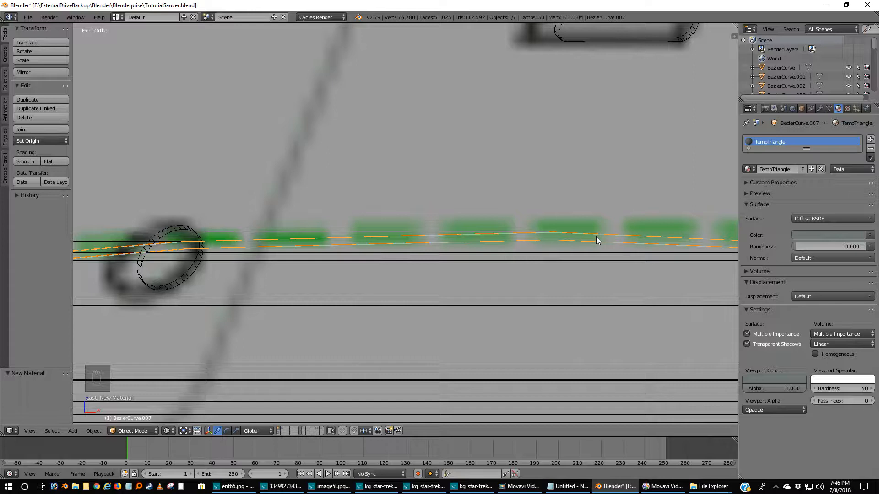
key(g)
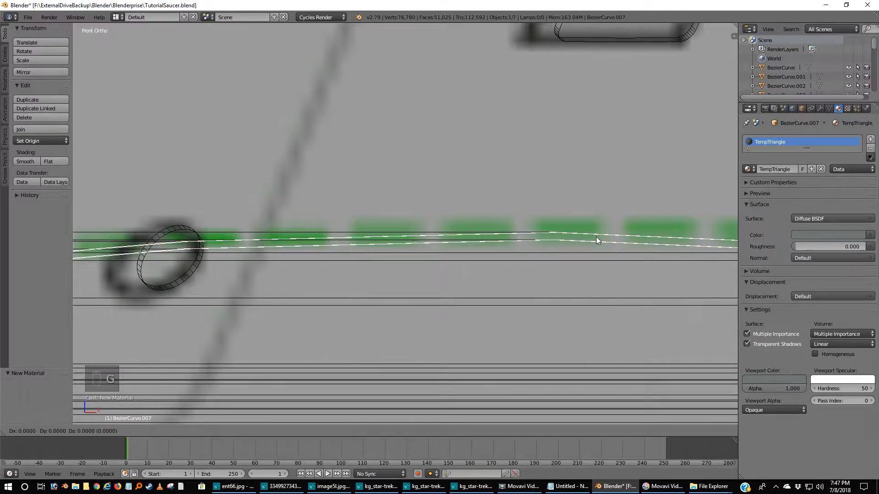
key(z)
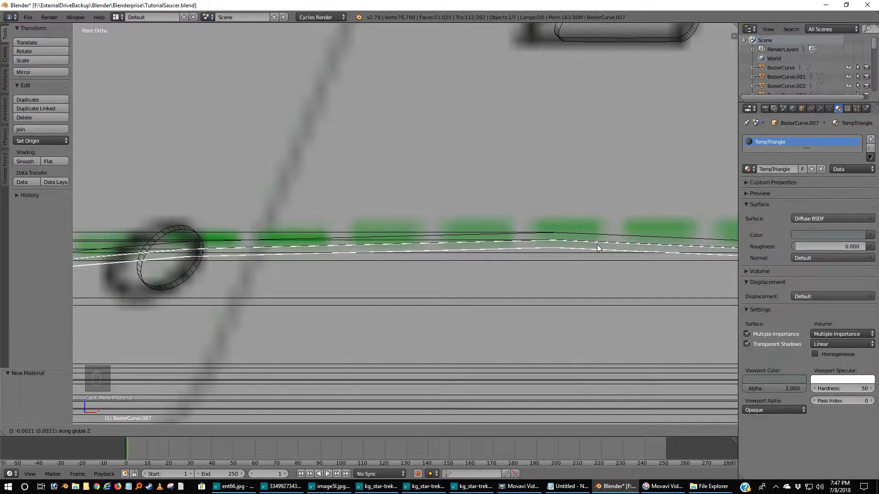
click(596, 245)
Examine how the lowered triangle sits against the hull's curve, in wireframe from the front and in solid shading from below.
scroll(548, 264, down, 5)
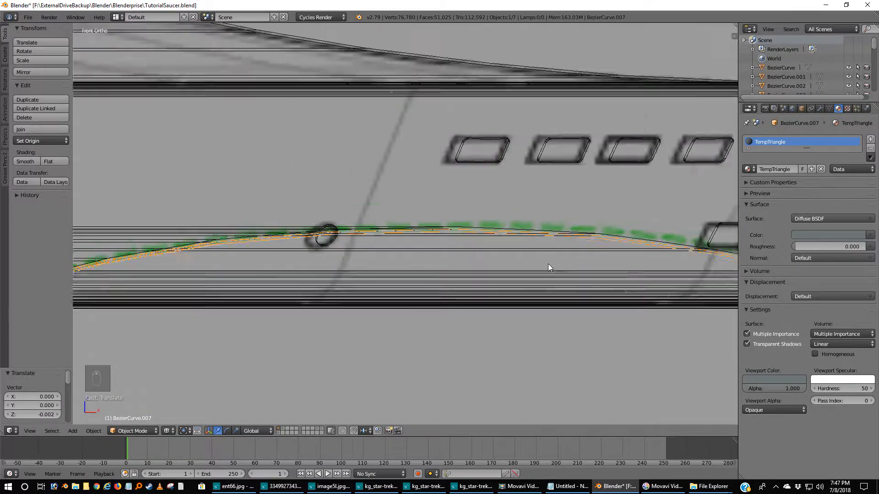
shift+middle_drag(284, 313, 542, 277)
scroll(457, 280, up, 7)
scroll(517, 265, down, 6)
shift+middle_drag(618, 249, 303, 234)
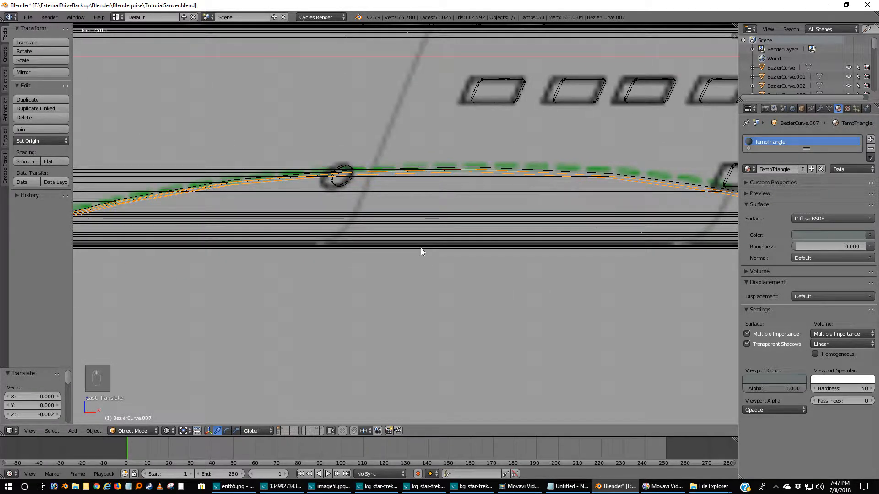
key(ctrl+KP_7)
scroll(421, 248, down, 1)
key(z)
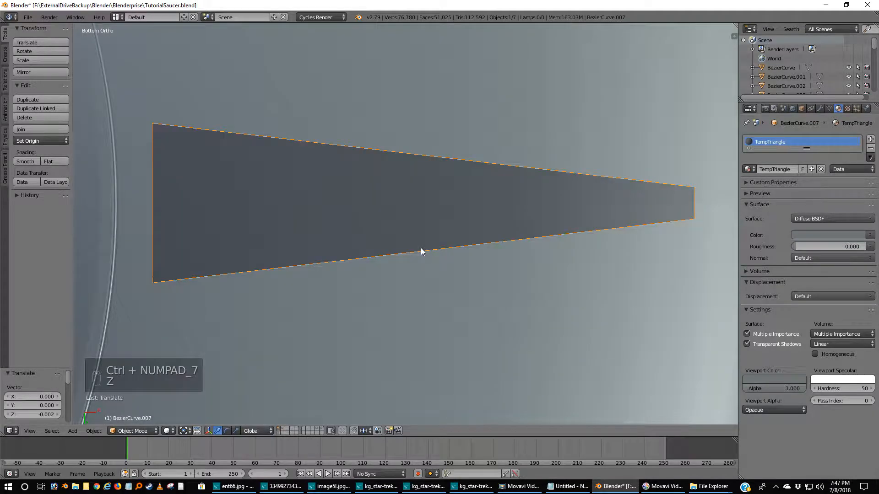
scroll(421, 251, down, 3)
middle_drag(421, 251, 431, 294)
key(KP_Decimal)
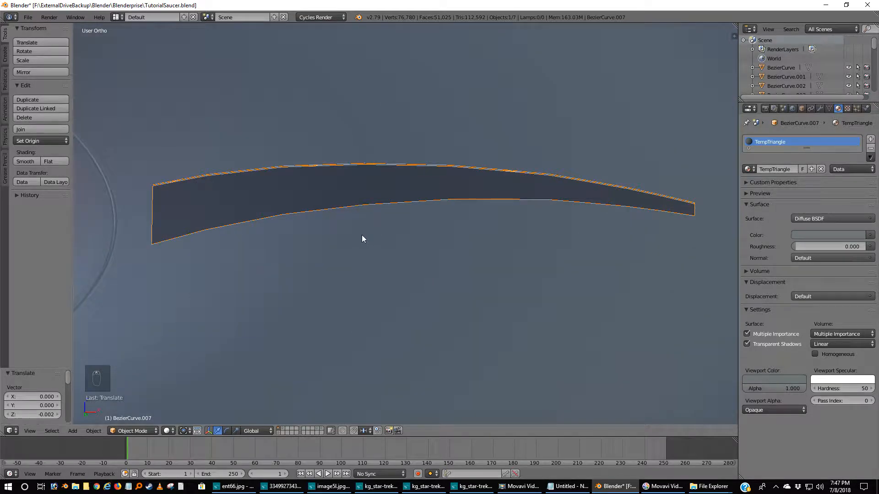
key(a)
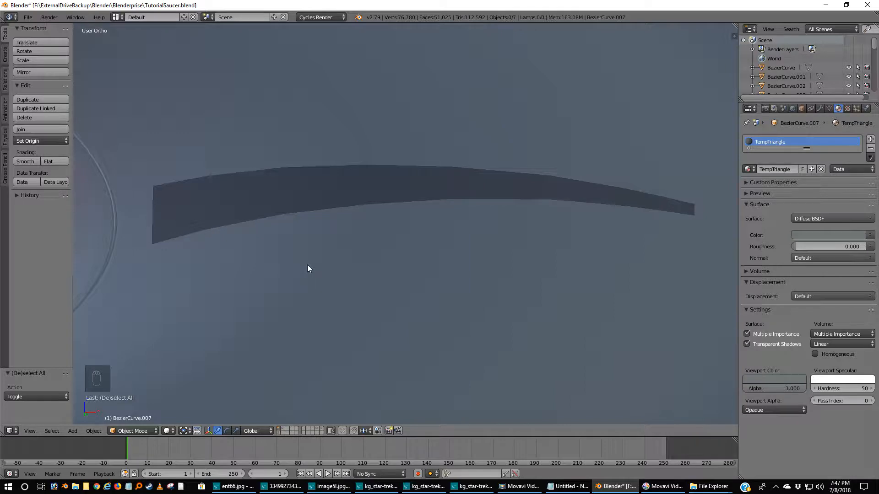
In bottom view, duplicate the triangle piece and leave the copy in place.
key(ctrl+KP_7)
scroll(306, 239, down, 6)
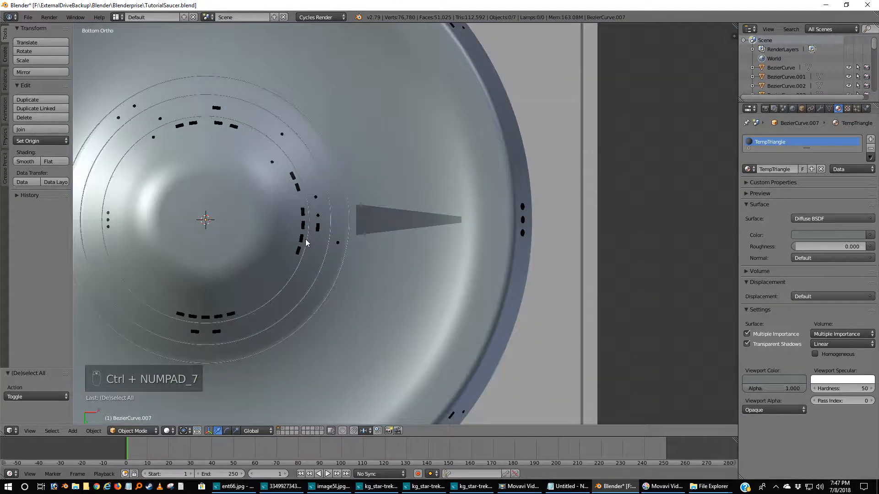
scroll(306, 242, down, 1)
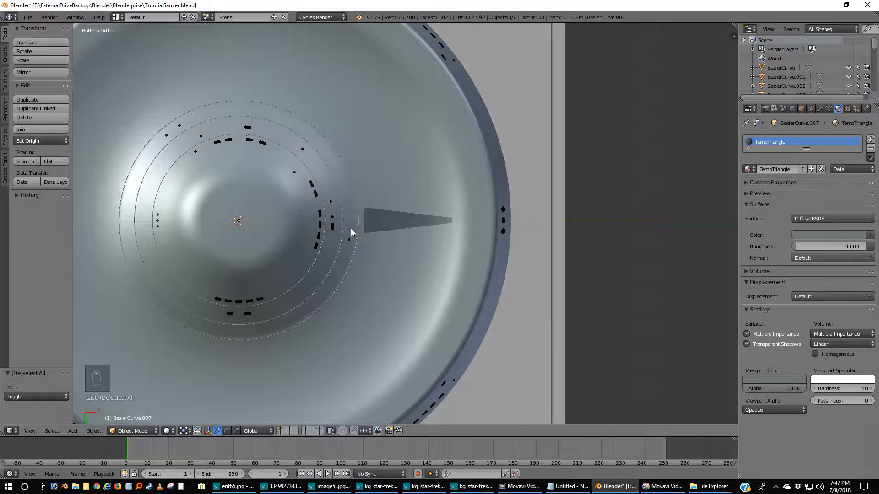
right_click(377, 215)
key(shift+d)
right_click(377, 219)
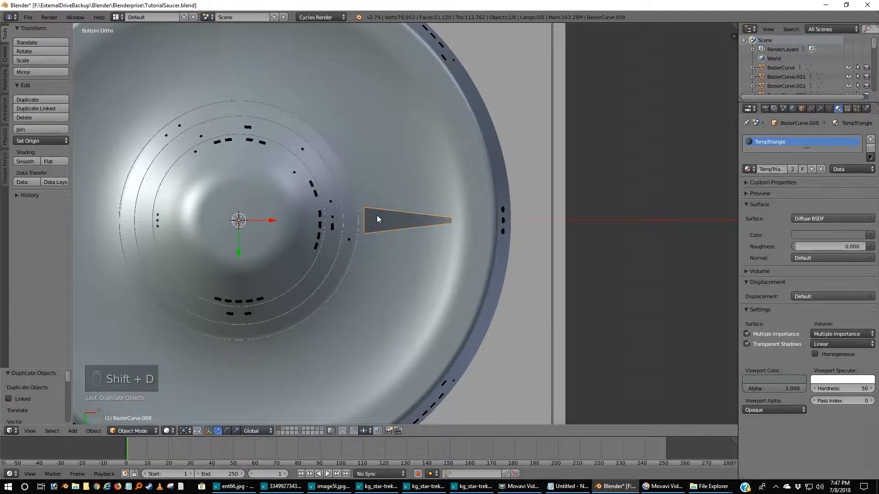
Show the saucer in wireframe over the bottom blueprint and set the pivot point to the 3D Cursor.
key(z)
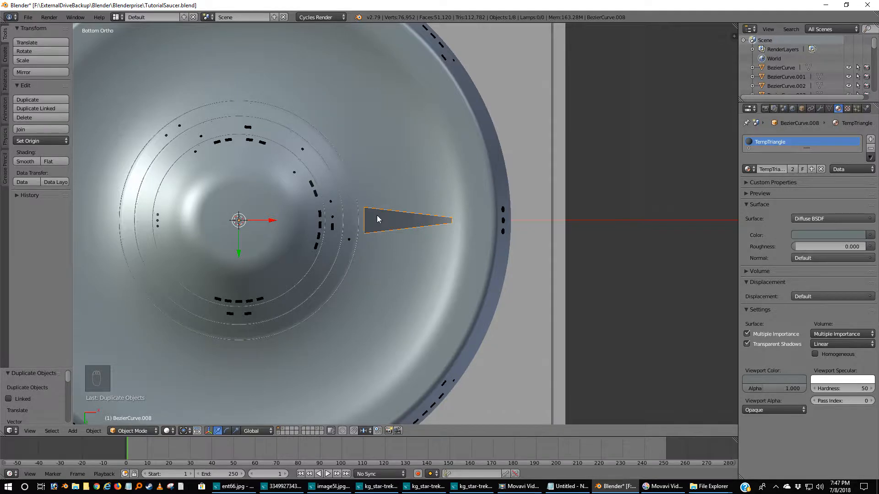
shift+middle_drag(366, 219, 461, 279)
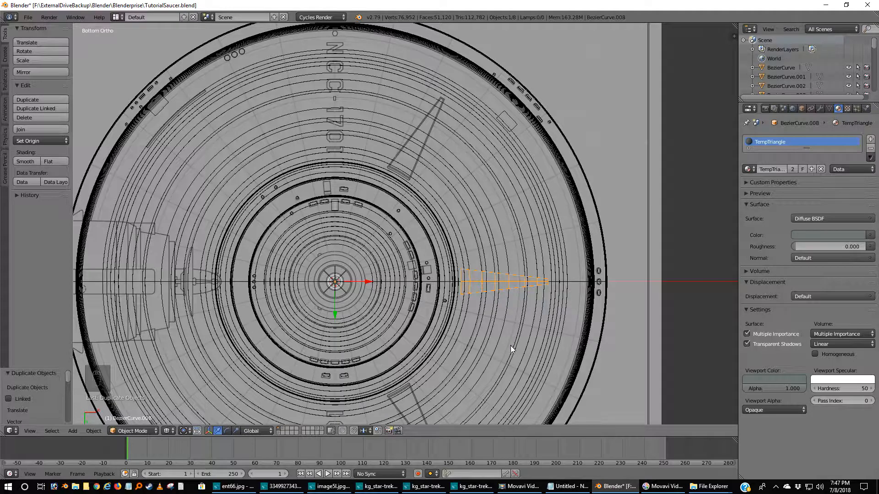
shift+middle_drag(510, 345, 507, 285)
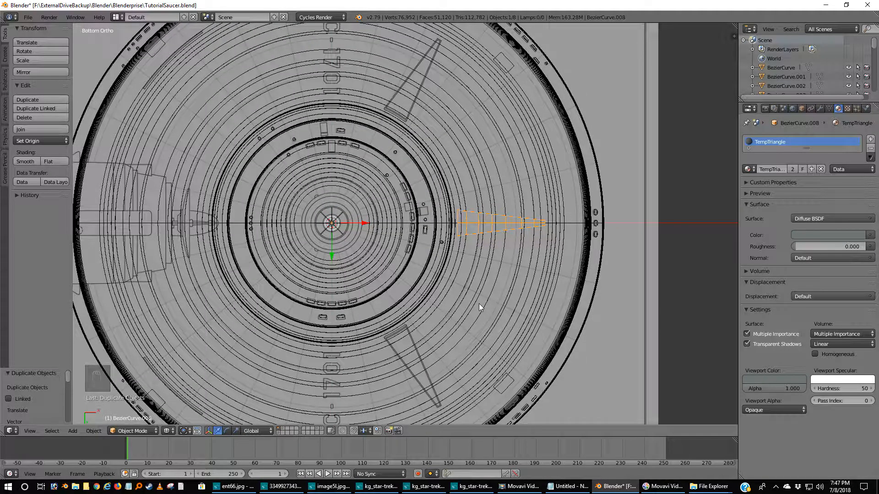
key(r)
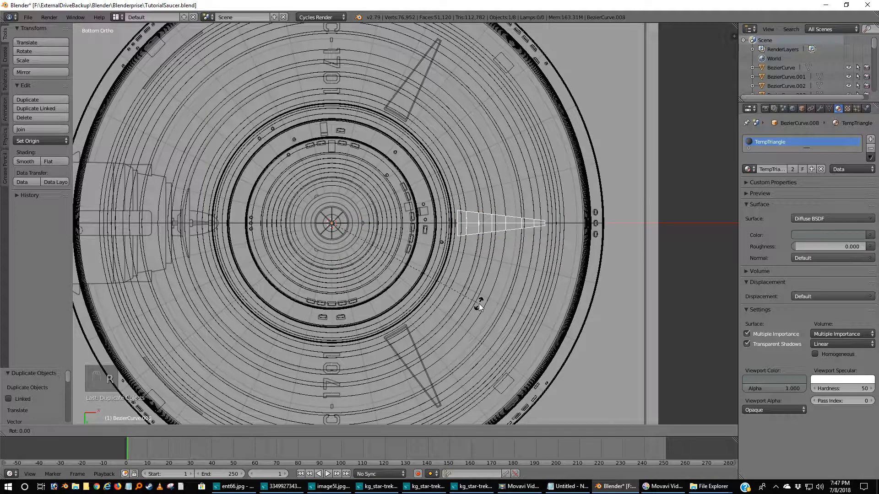
right_click(479, 307)
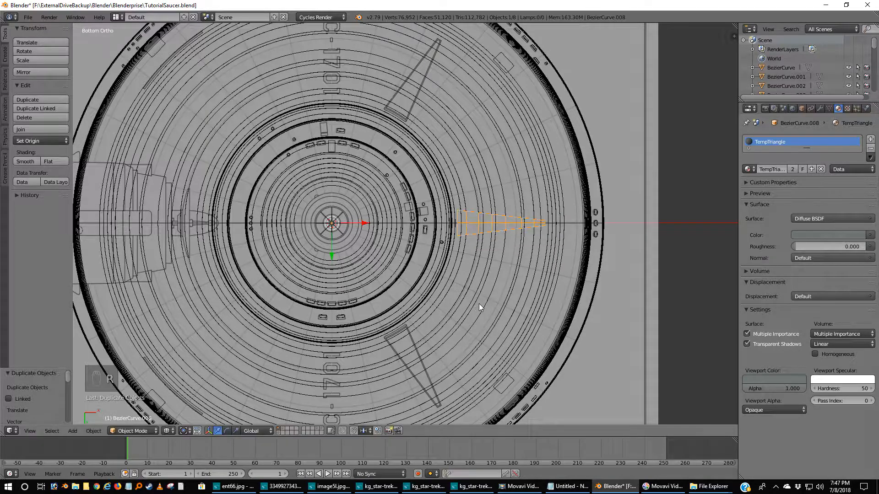
click(185, 432)
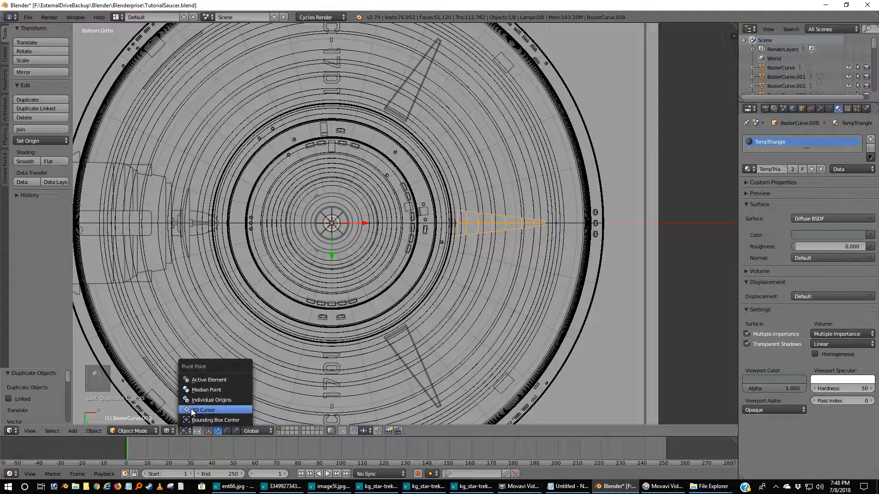
click(194, 412)
Try rotating the duplicate triangle by 48, 53, 56, 58, 60, 59 and 59.5 degrees against the lower angled blueprint marking.
key(r)
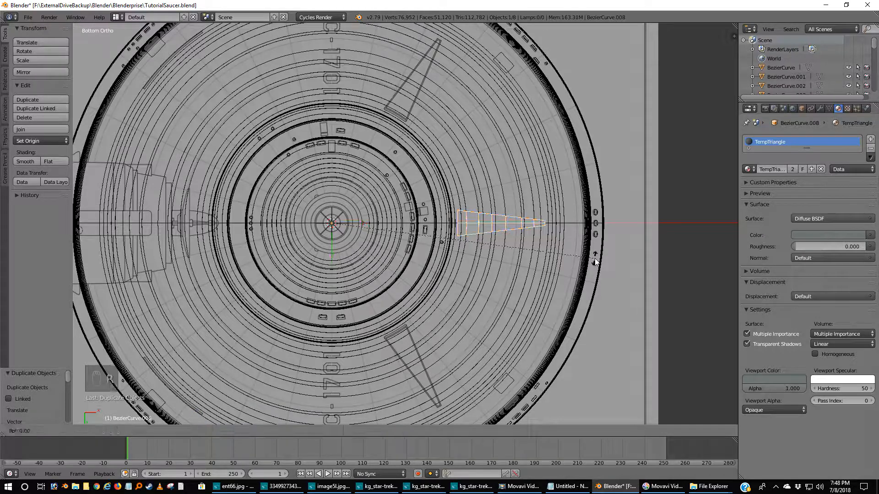
text(48)
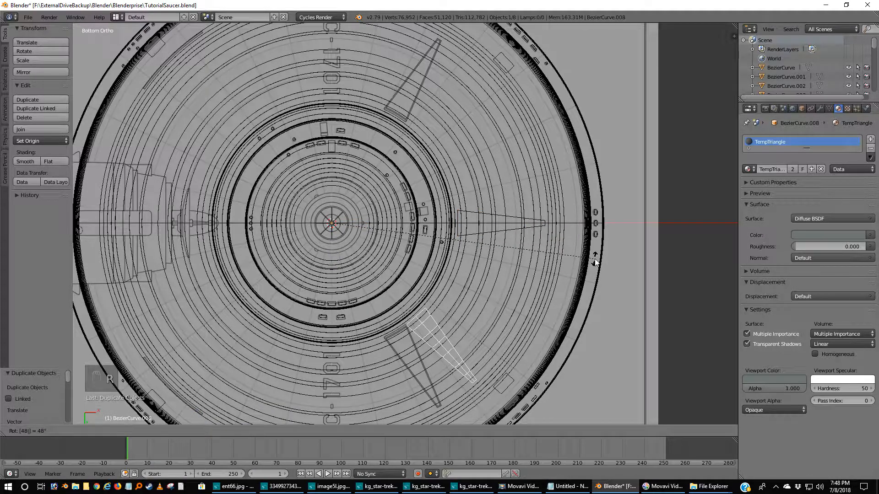
right_click(594, 259)
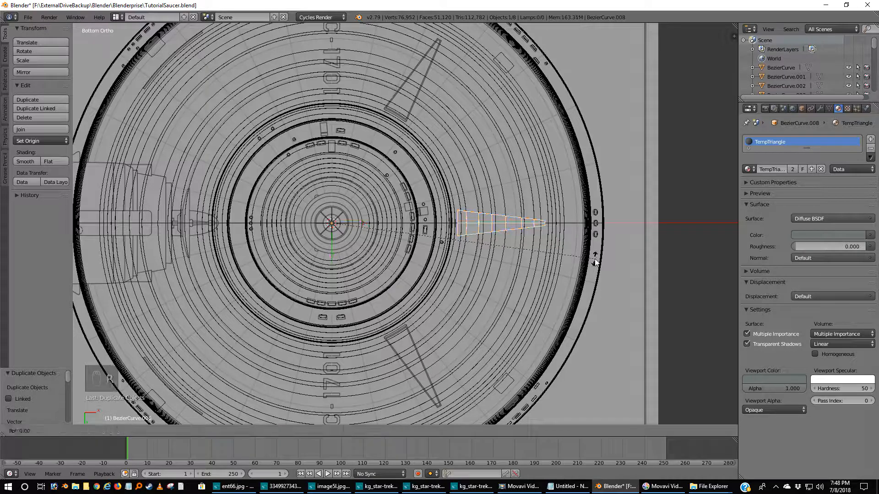
key(r)
right_click(595, 259)
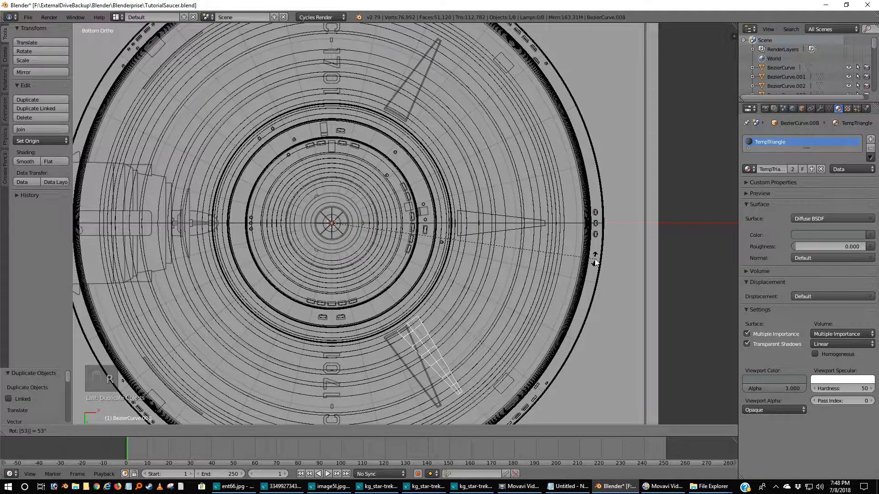
text(r56)
right_click(594, 259)
text(r58)
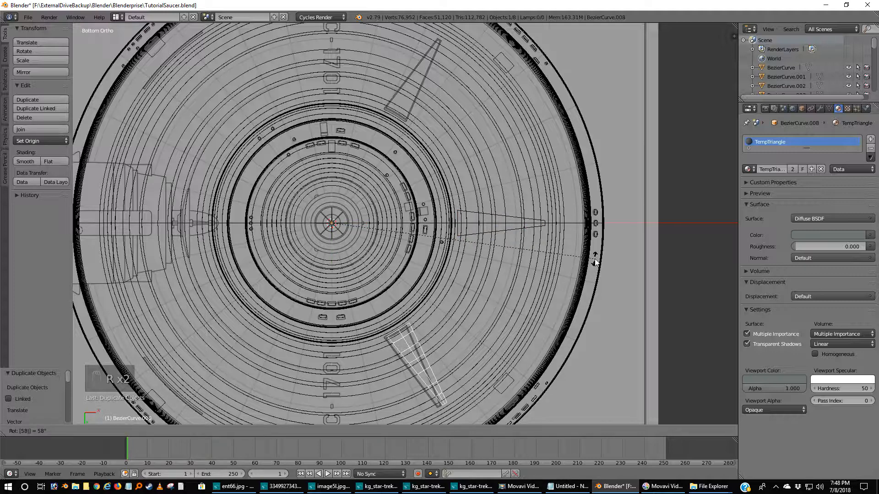
right_click(594, 259)
text(r60)
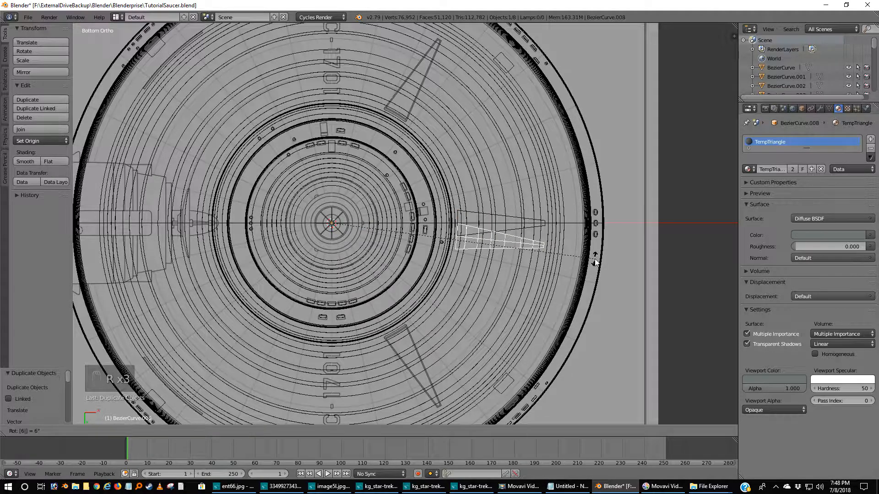
right_click(595, 259)
text(r59)
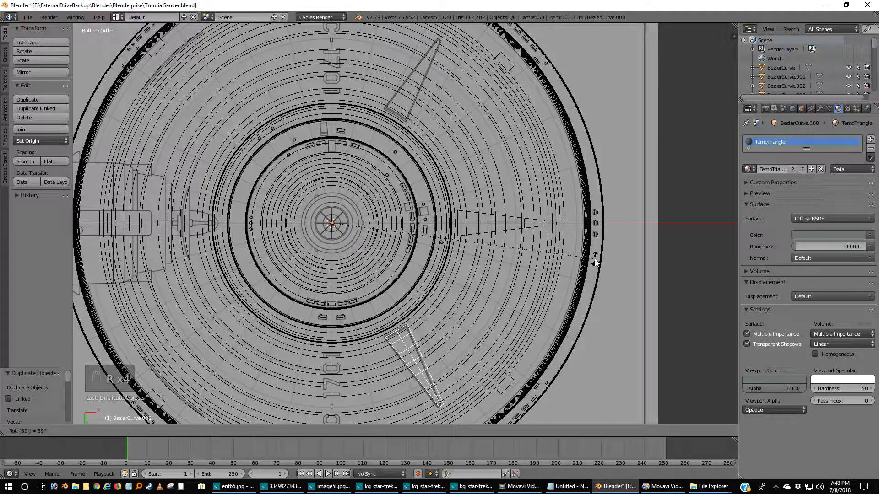
right_click(595, 259)
text(r)
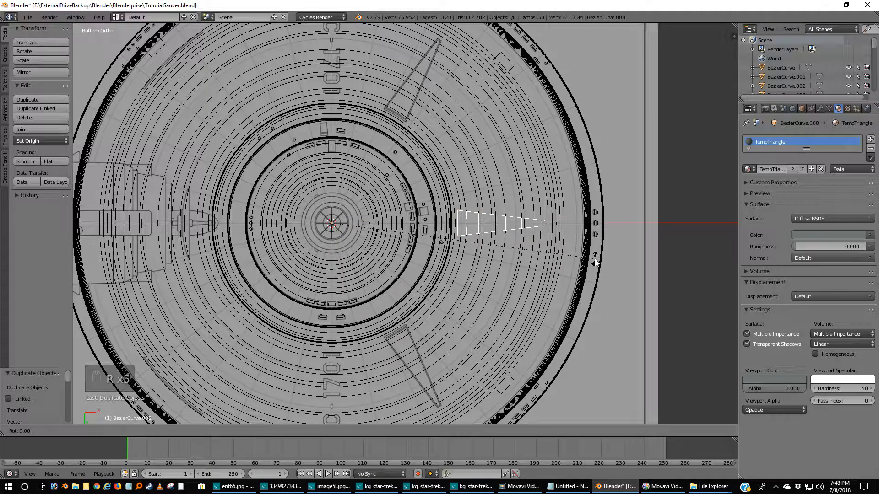
text(59.5)
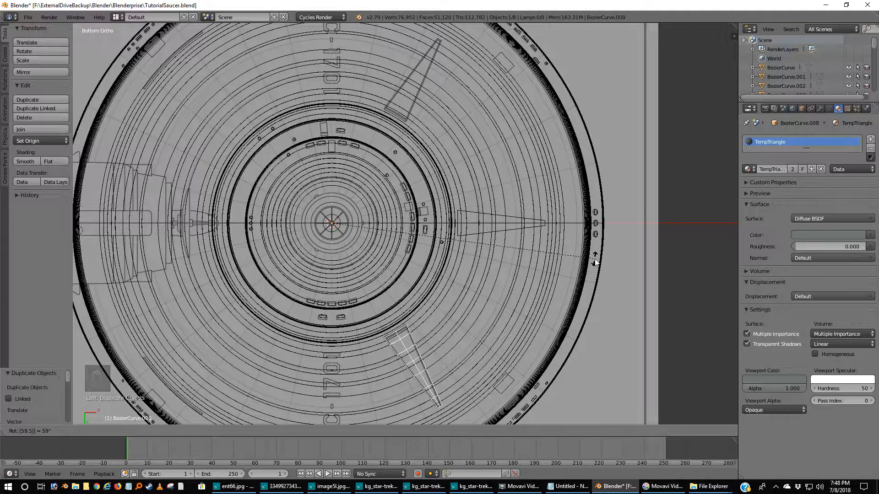
key(Escape)
Rotate the duplicate triangle 59.7 degrees and the original triangle -59.7 degrees about the 3D cursor, onto the two angled blueprint markings.
text(r)
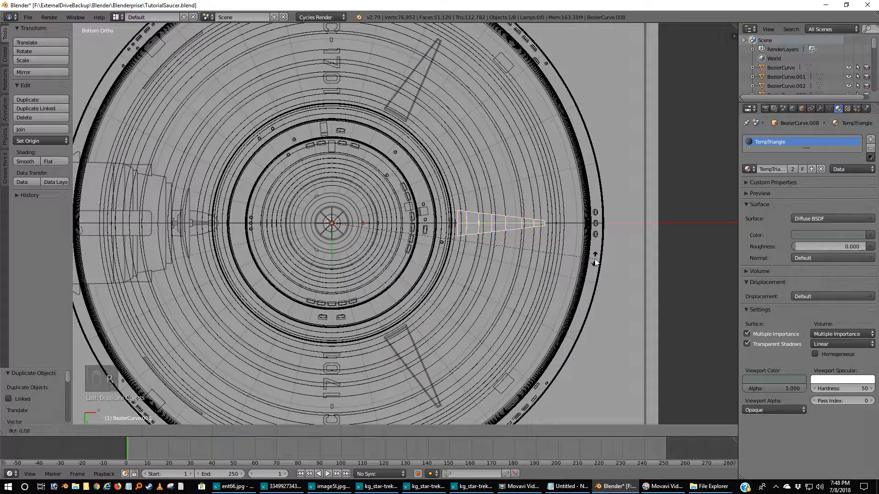
text(59.7)
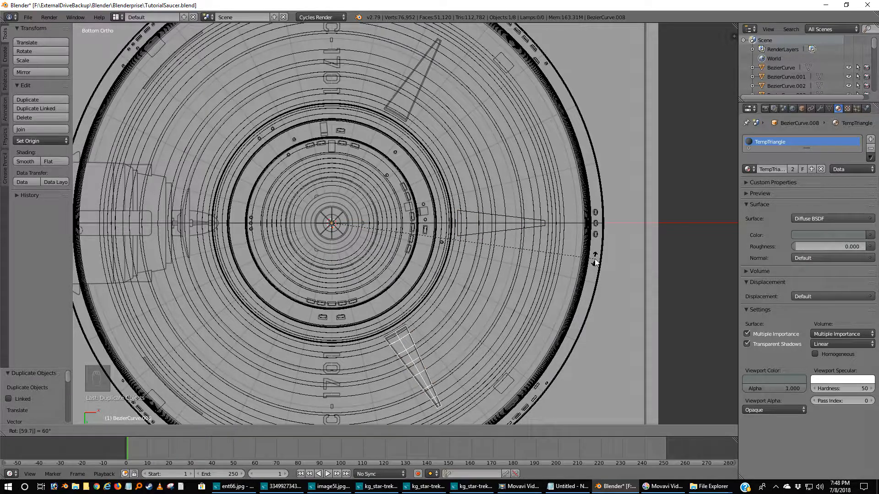
key(Return)
right_click(513, 229)
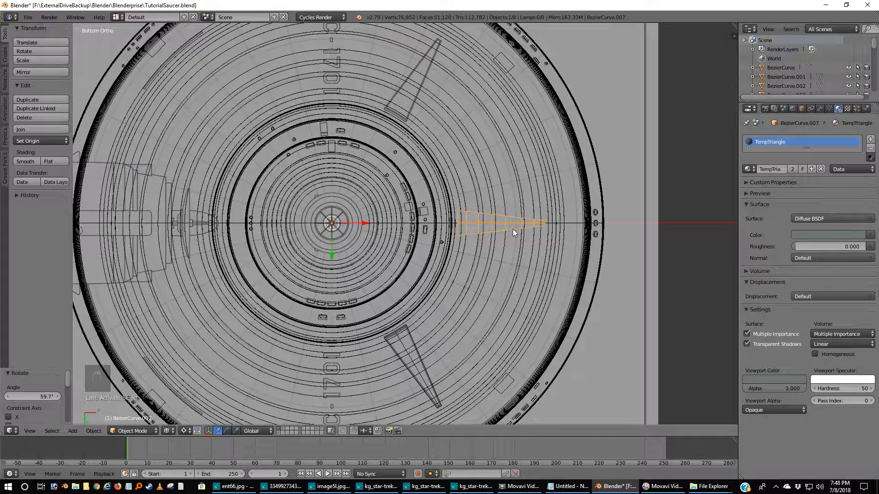
text(r-59.7)
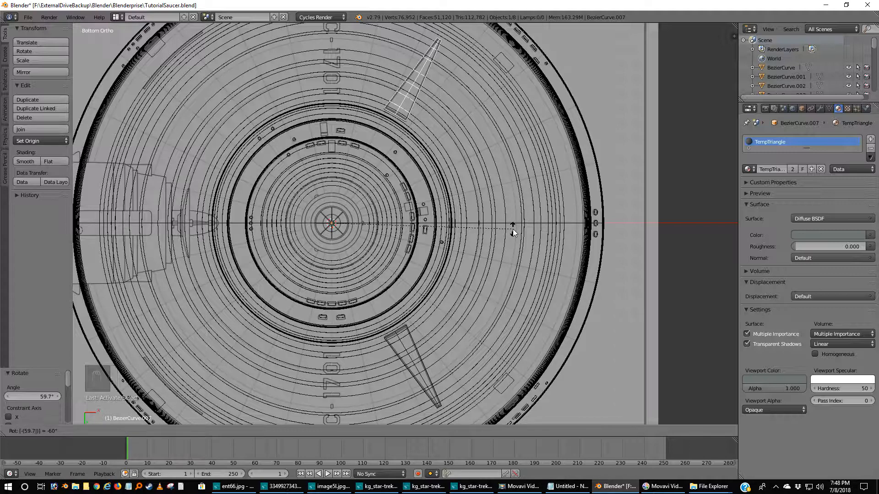
key(Return)
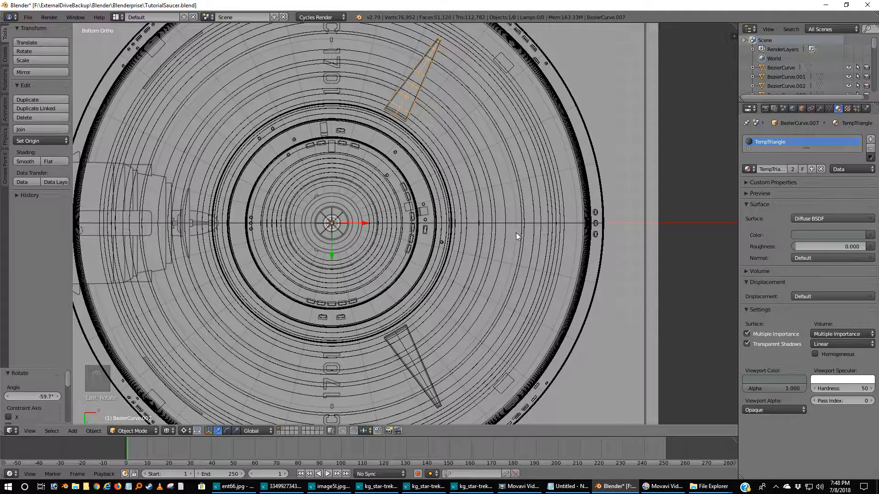
Deselect everything and examine both rotated triangles on the saucer's underside in solid shading, and against the blueprint in wireframe bottom view.
key(z)
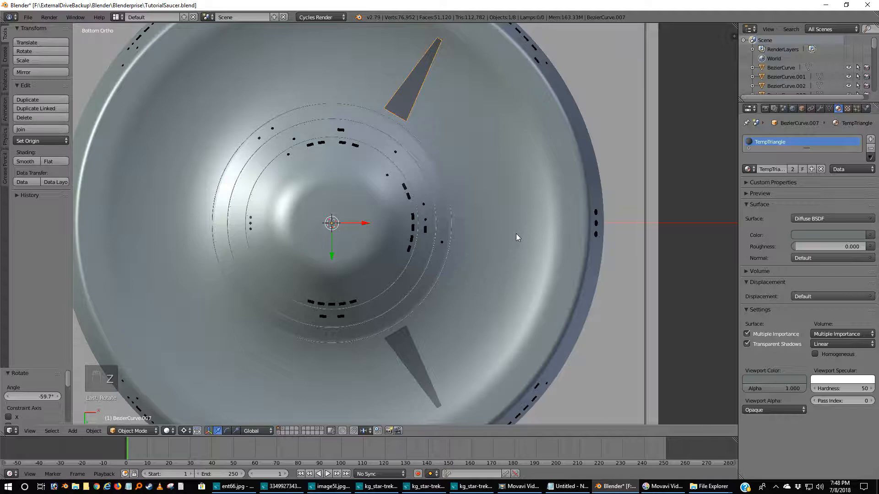
key(a)
middle_drag(520, 196, 493, 221)
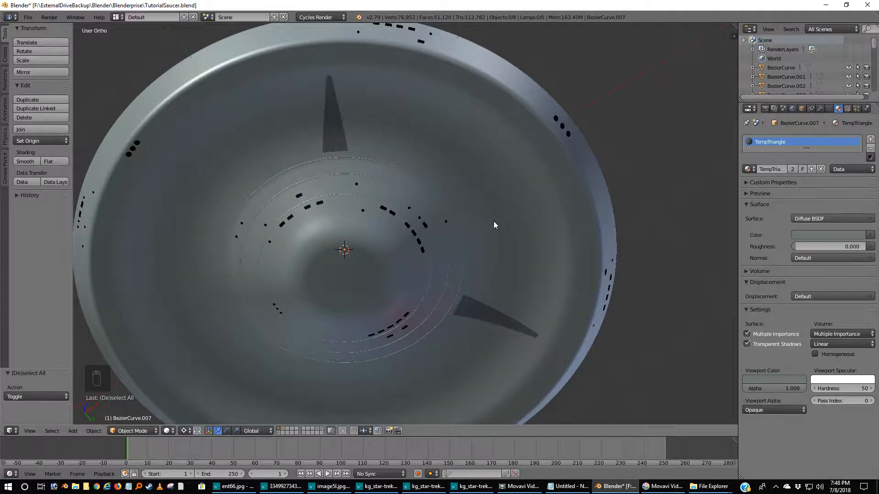
key(z)
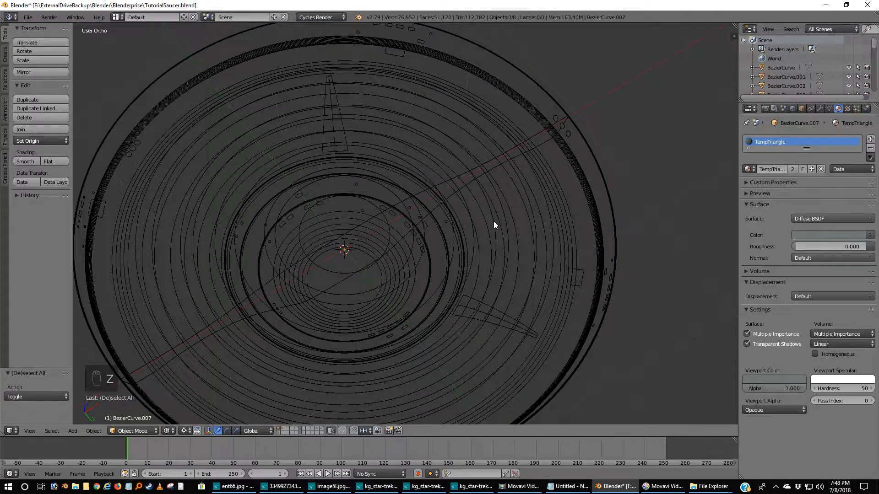
key(KP_7)
key(ctrl+KP_7)
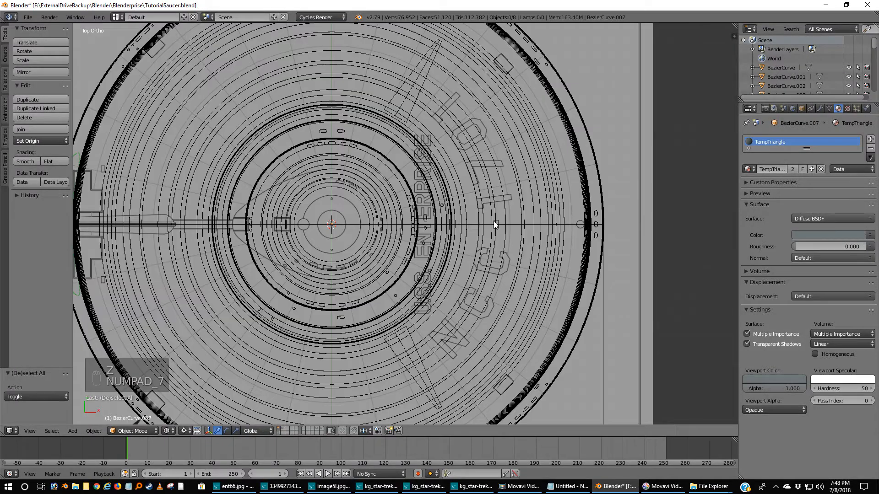
scroll(493, 221, down, 1)
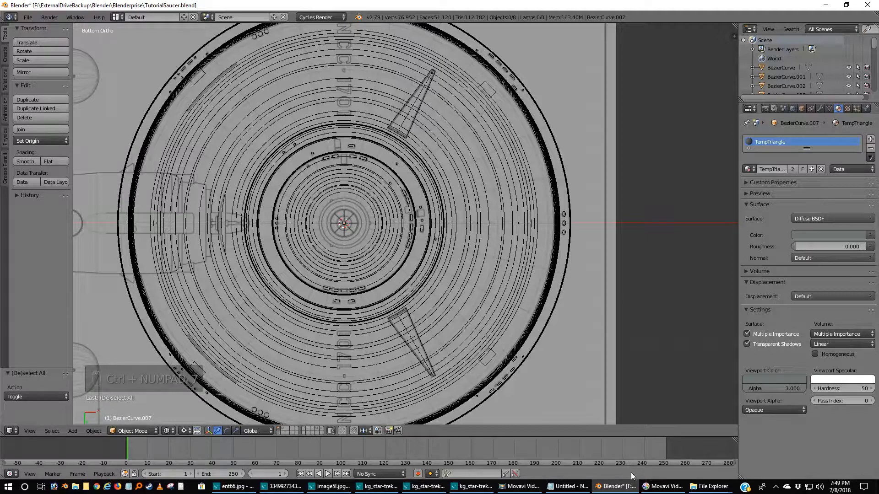
Switch to Basic Photo Viewer and examine the studio model reference photos for the shape and placement of the triangle markings.
click(461, 488)
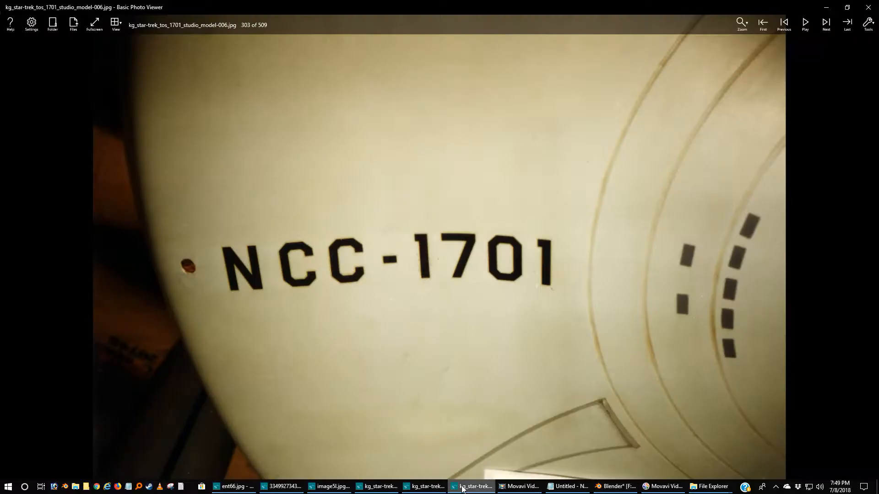
click(423, 487)
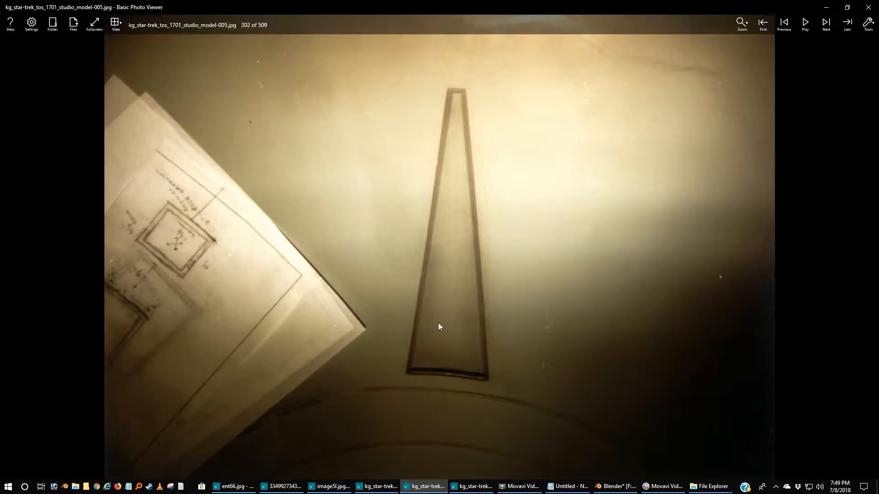
click(376, 487)
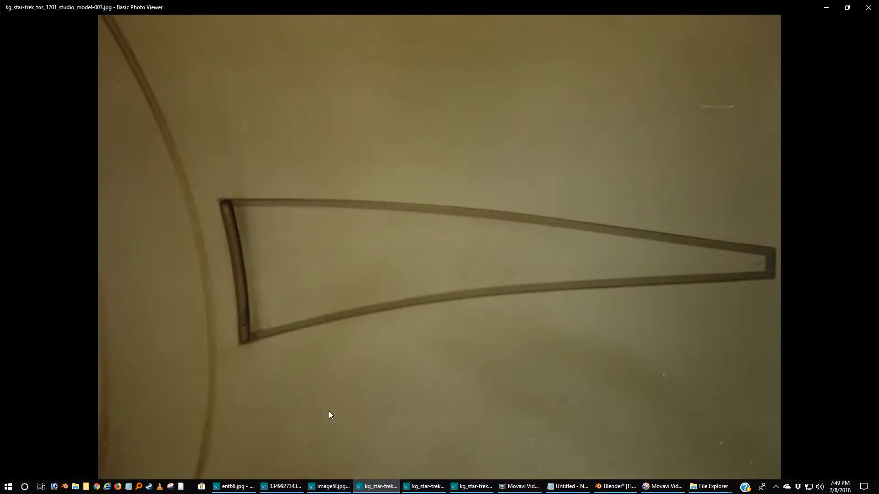
click(329, 487)
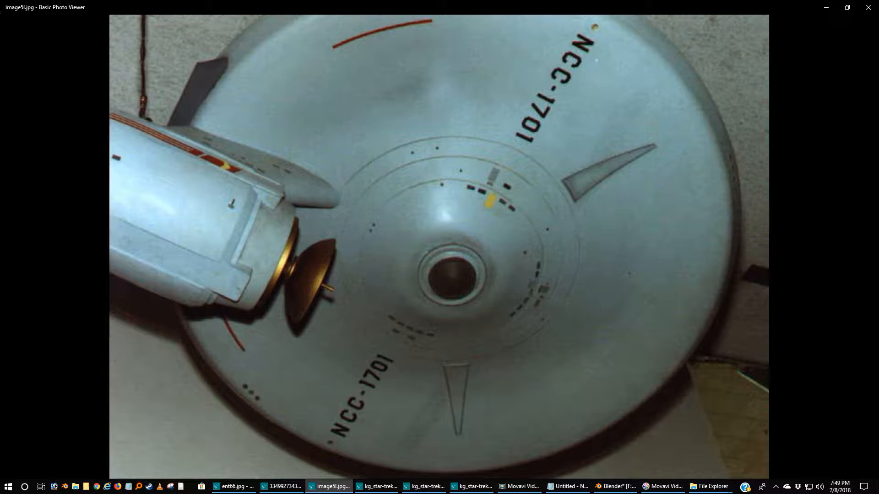
Switch back to Blender, duplicate the upper triangle in place and rotate the copy 59.7 degrees about the 3D cursor onto the saucer's centerline.
click(615, 486)
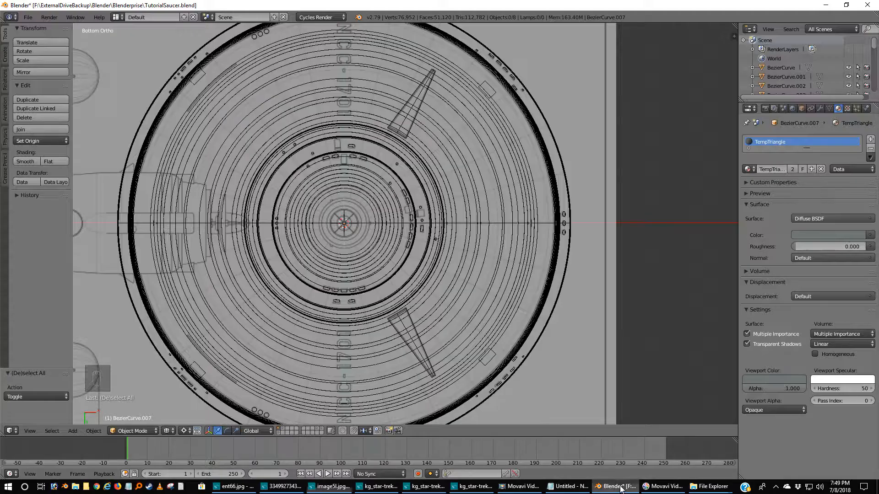
key(a)
right_click(409, 121)
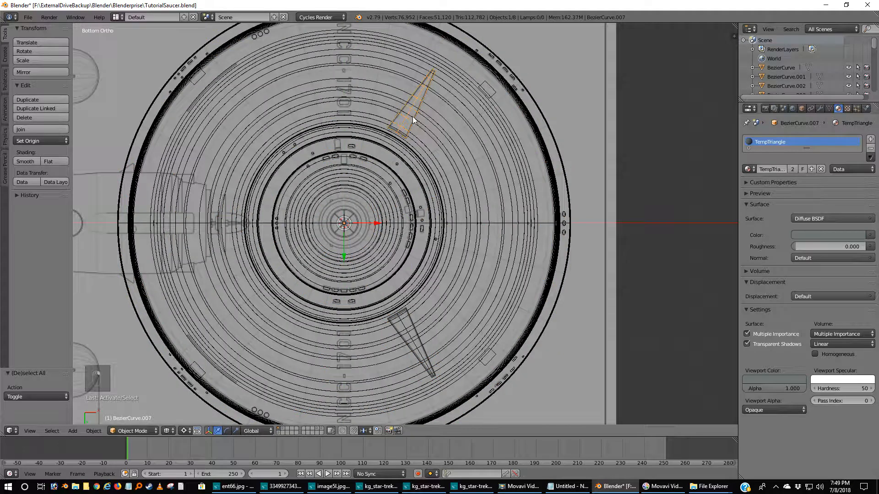
key(shift+d)
right_click(449, 147)
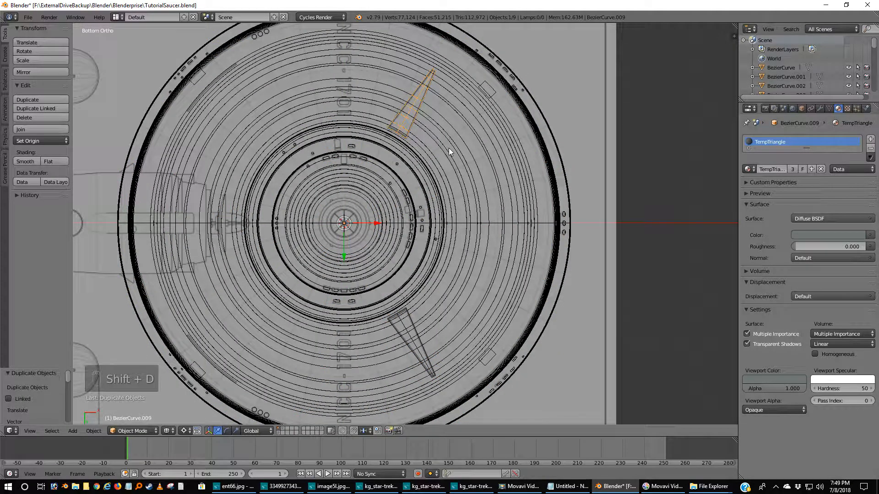
text(r5)
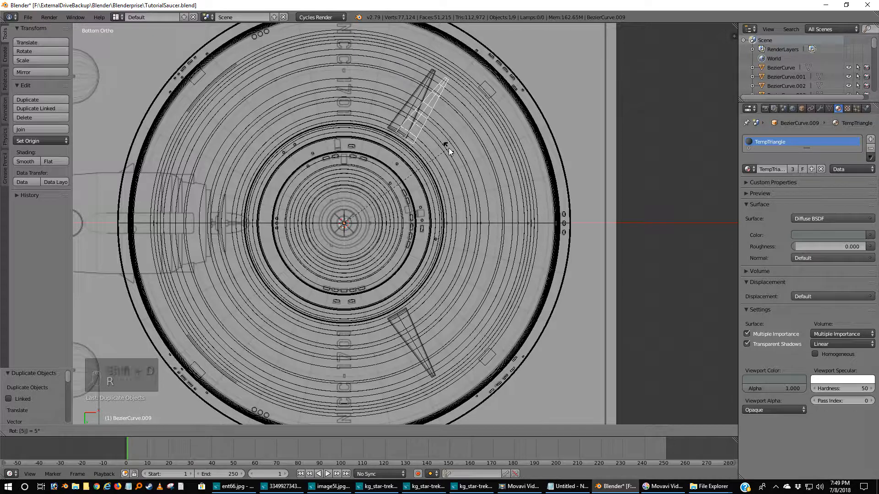
text(9.7)
key(Return)
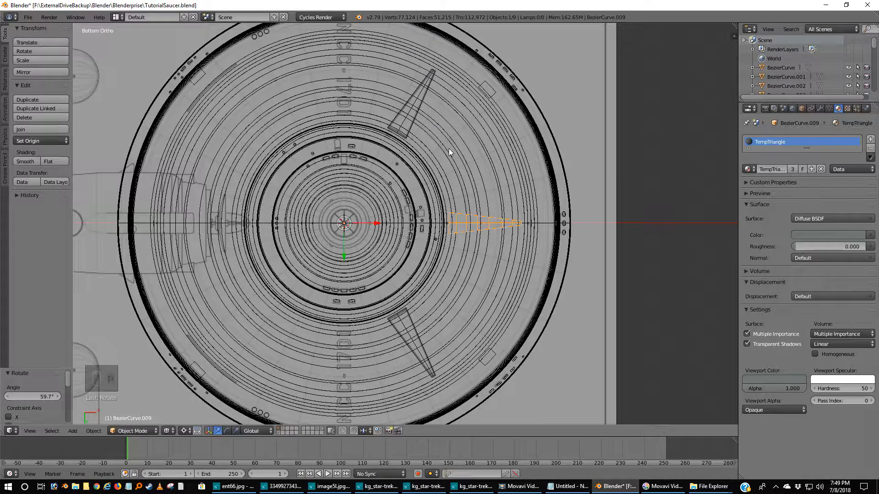
scroll(472, 220, up, 2)
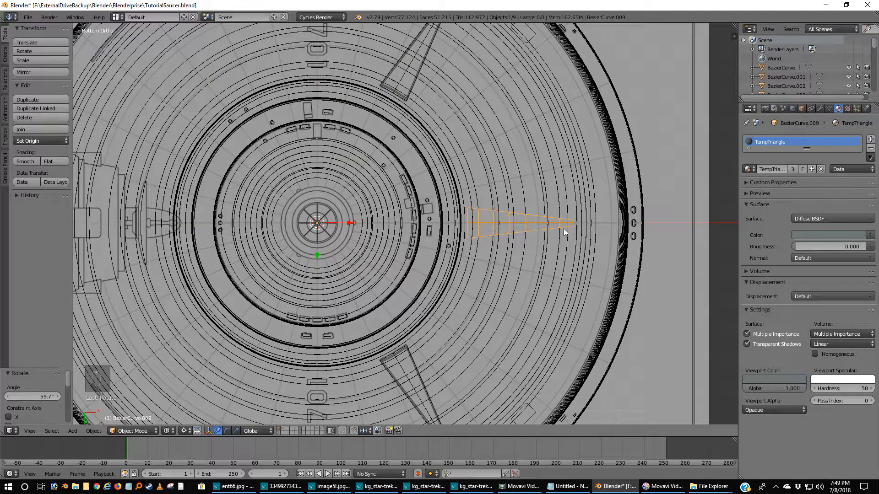
Snap the 3D cursor to the scene center and add a UV sphere there with 32 segments and 16 rings.
shift+middle_drag(563, 229, 471, 221)
scroll(454, 231, up, 3)
shift+middle_drag(384, 237, 533, 225)
scroll(497, 268, down, 2)
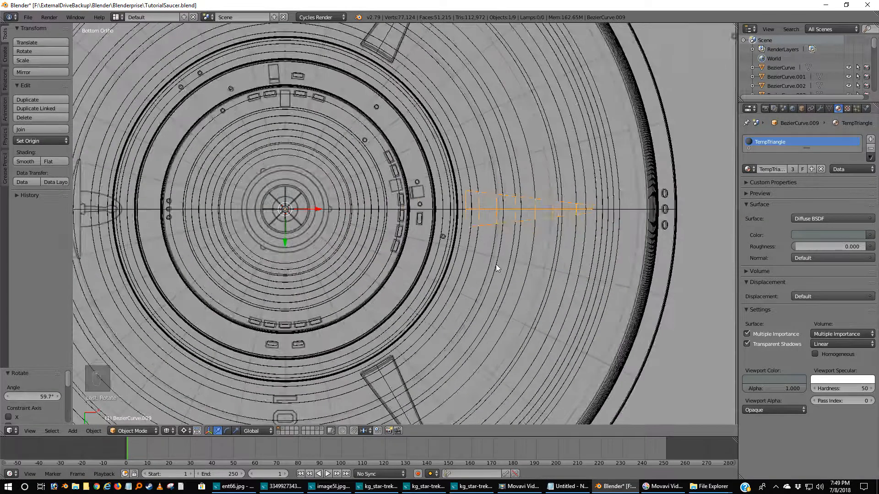
scroll(496, 264, down, 2)
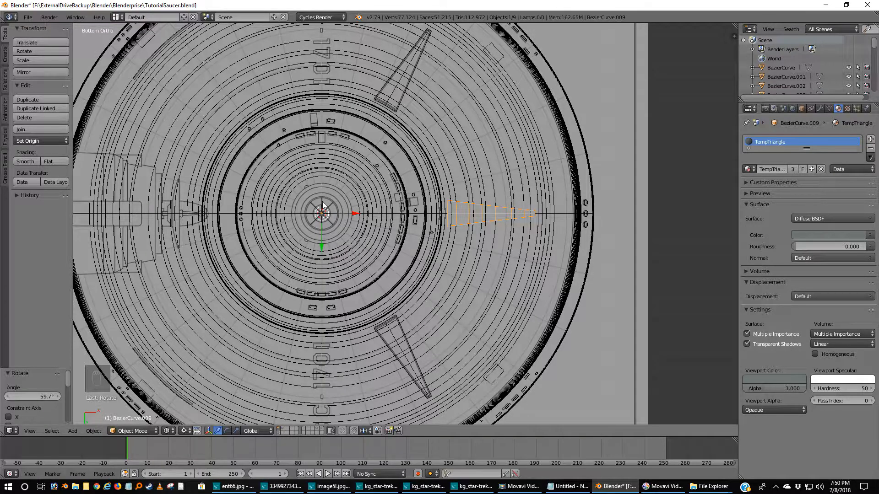
key(shift+s)
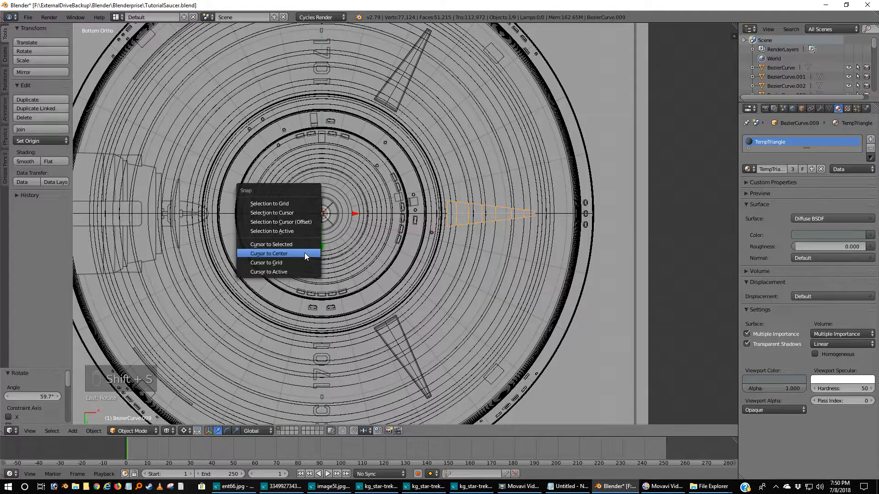
click(285, 253)
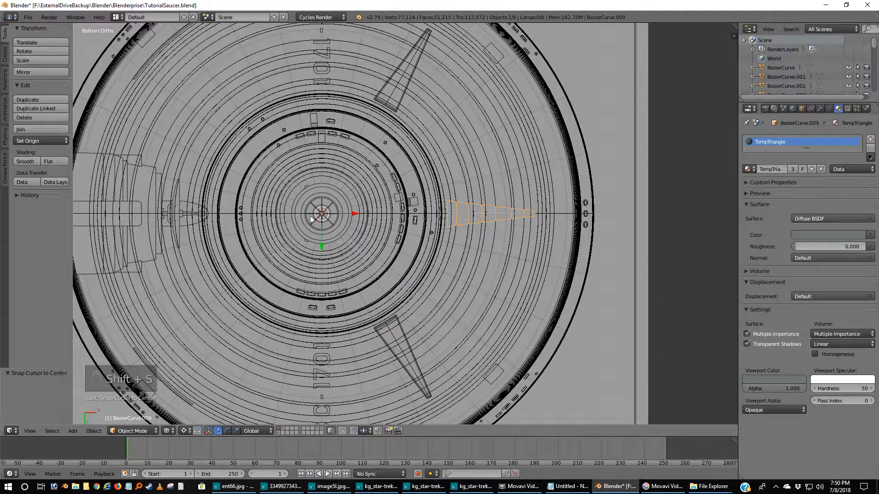
key(shift+a)
mouse_move(310, 215)
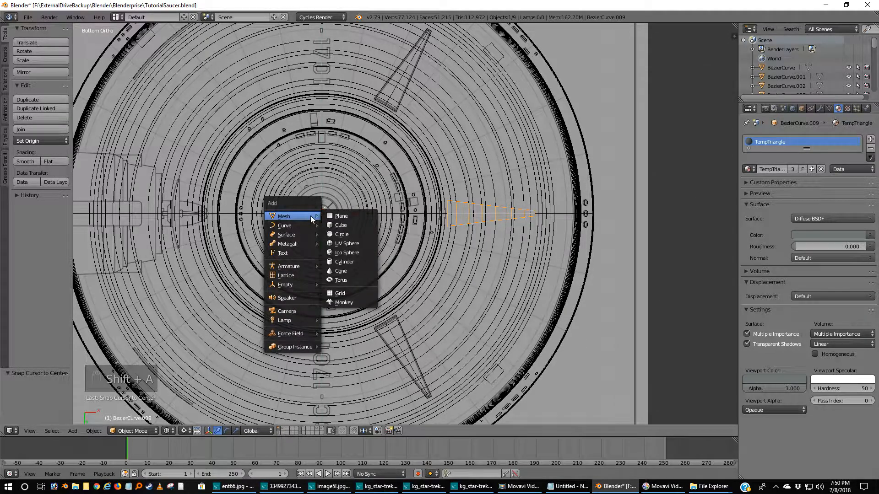
click(354, 244)
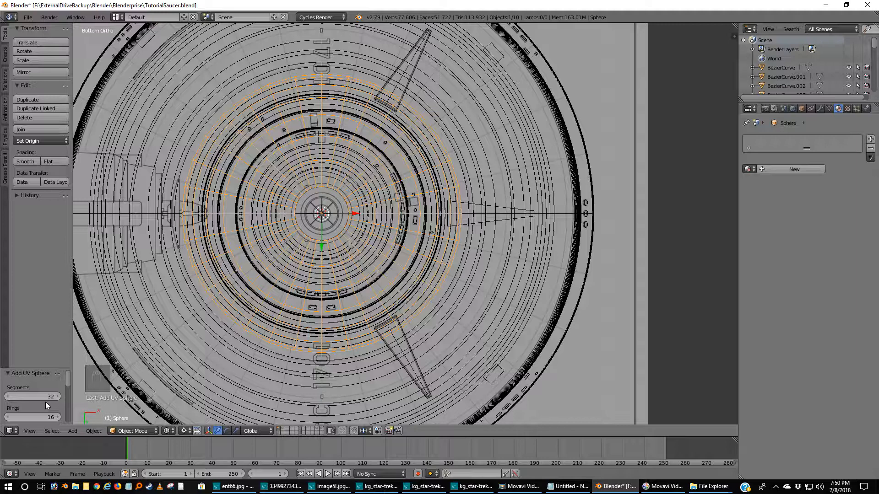
In Edit Mode, delete the vertices of the sphere's half on the negative X side, away from the centerline triangle.
key(Tab)
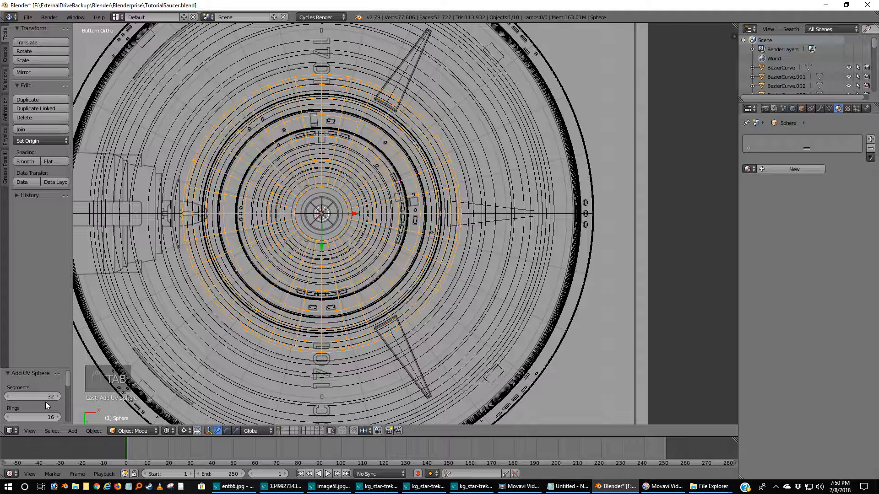
key(Tab)
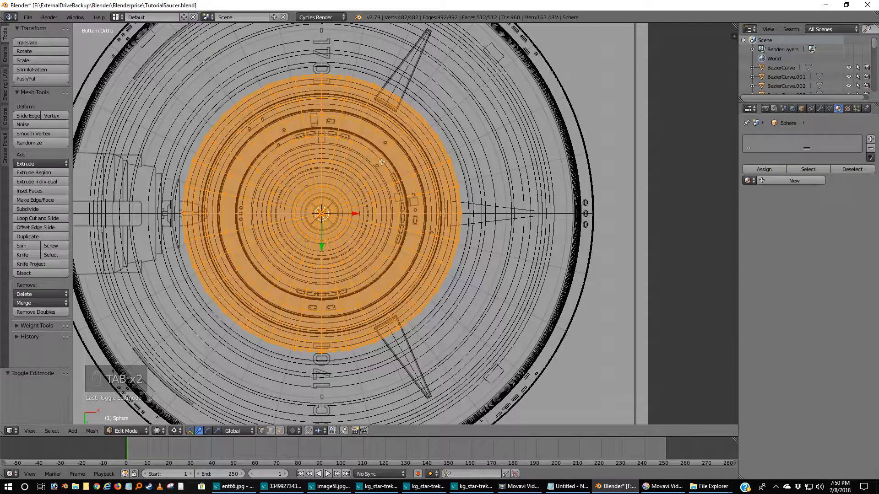
key(a)
key(a)
key(a)
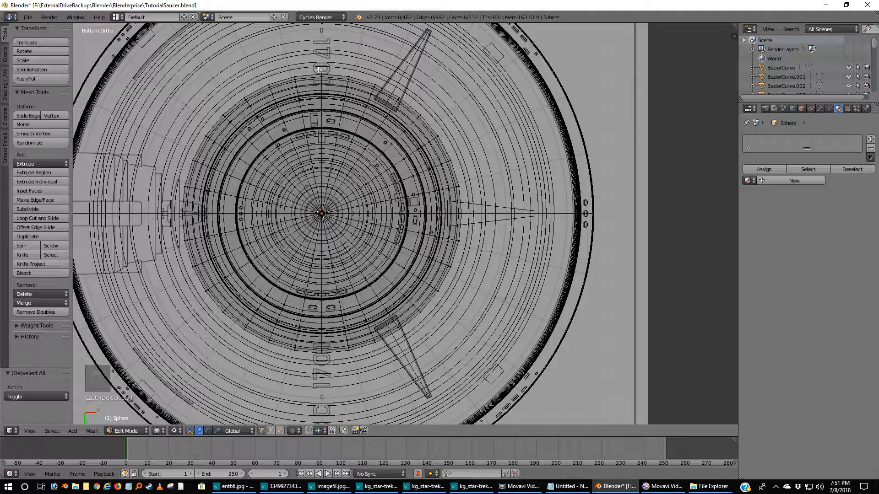
key(b)
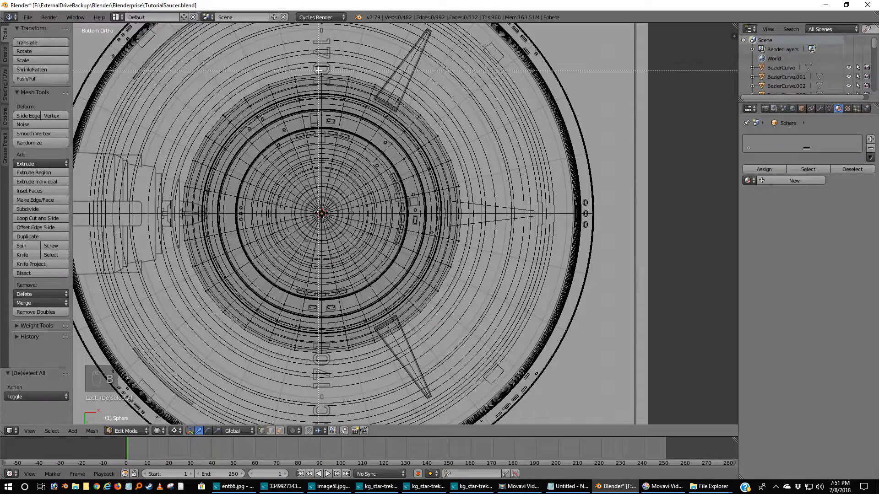
drag(318, 70, 142, 412)
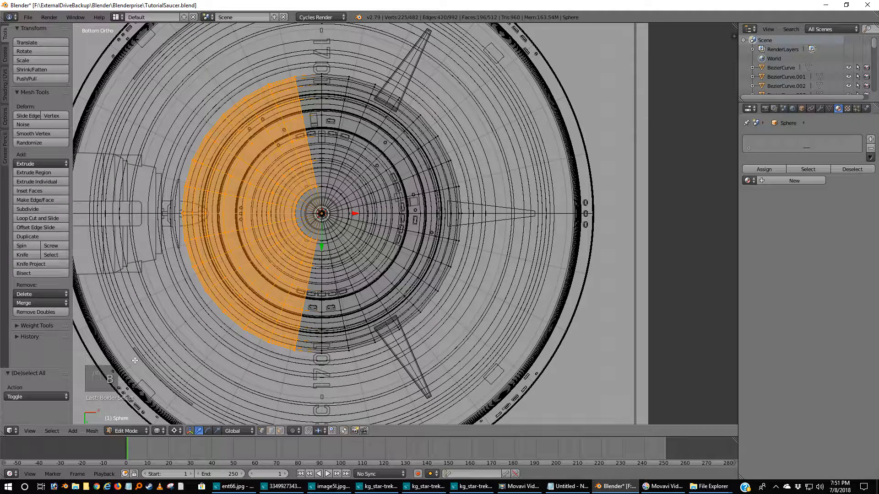
key(x)
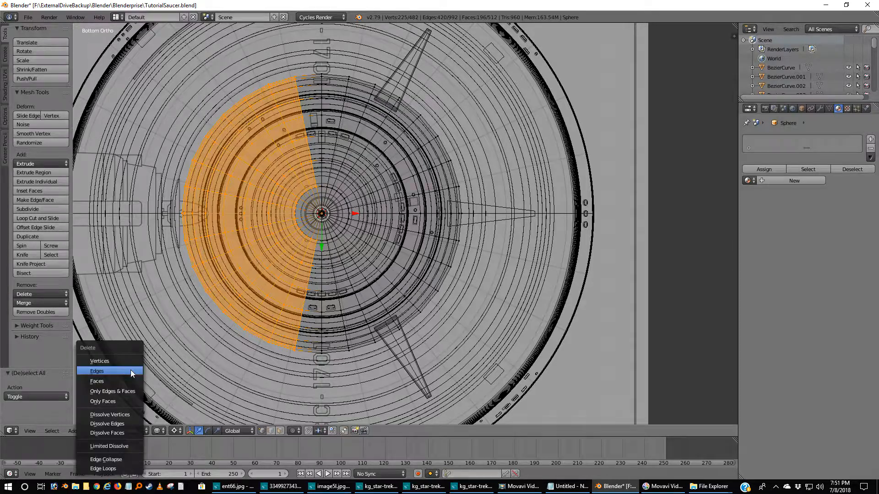
click(117, 362)
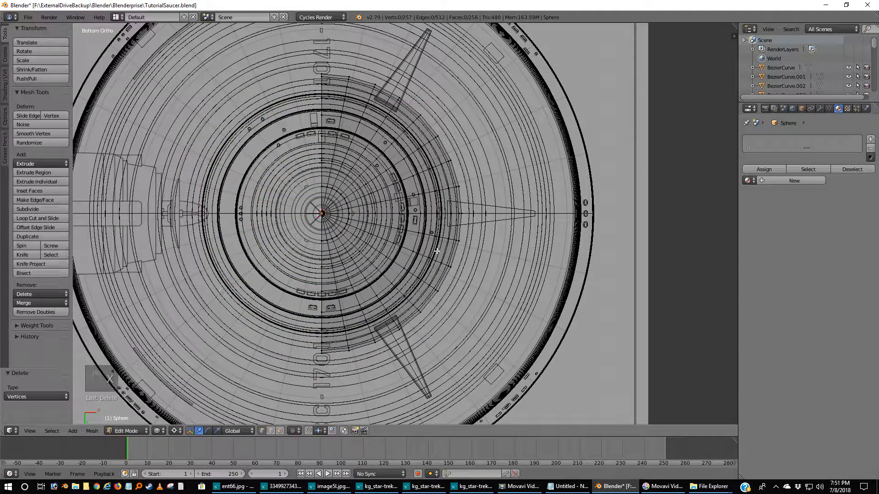
In front view, delete the vertices above the half-sphere's equator and return to Object Mode.
key(KP_1)
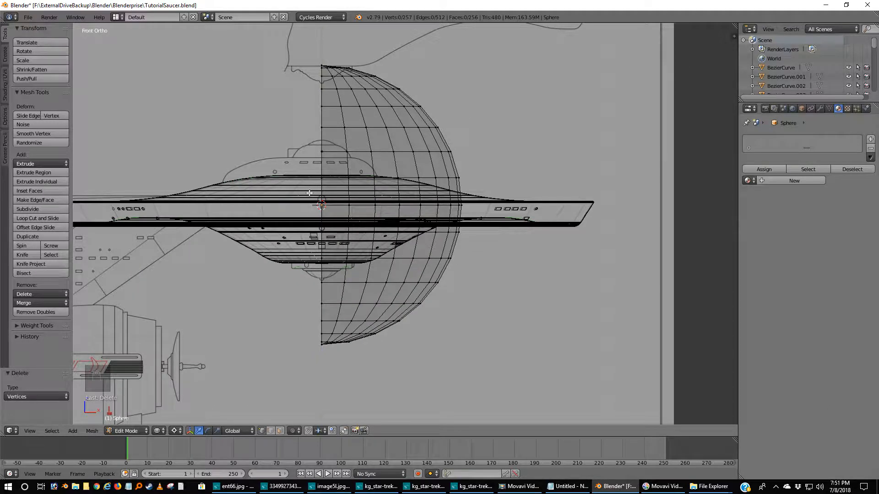
key(b)
drag(309, 183, 508, 44)
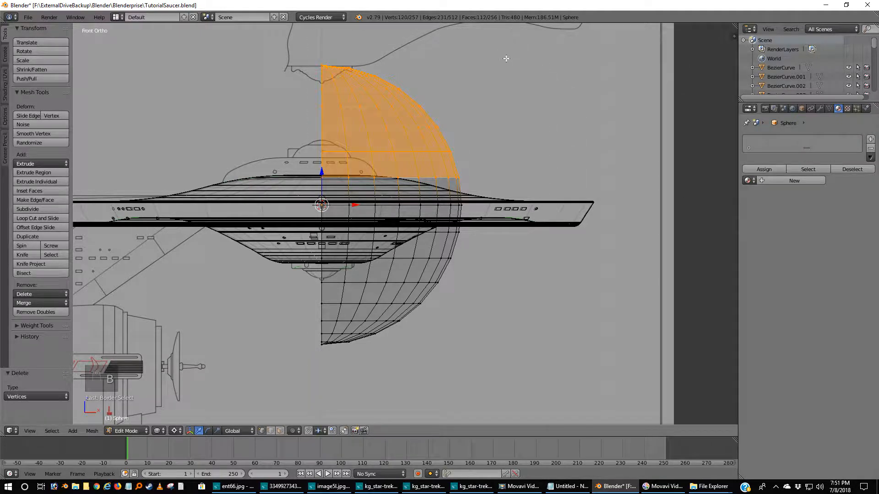
key(x)
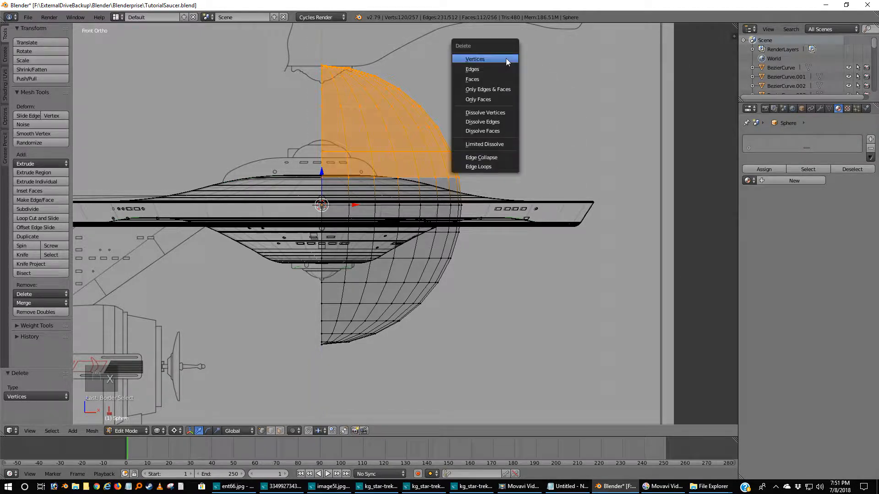
click(506, 59)
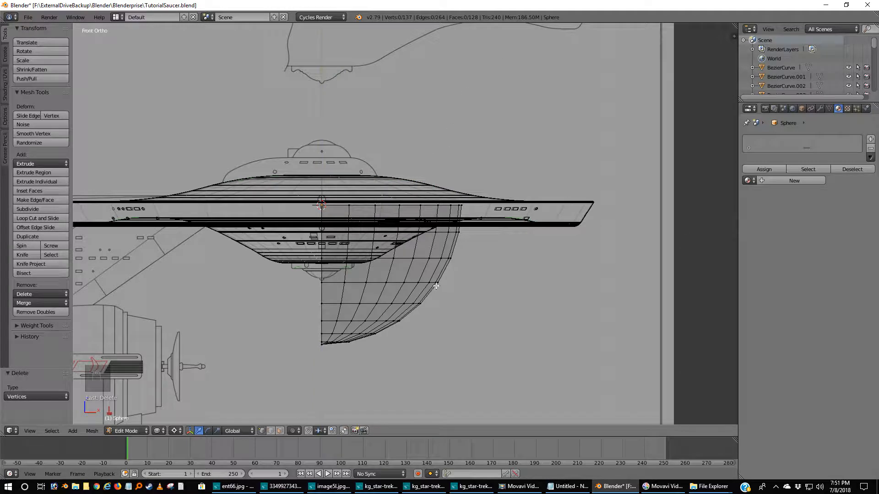
key(Tab)
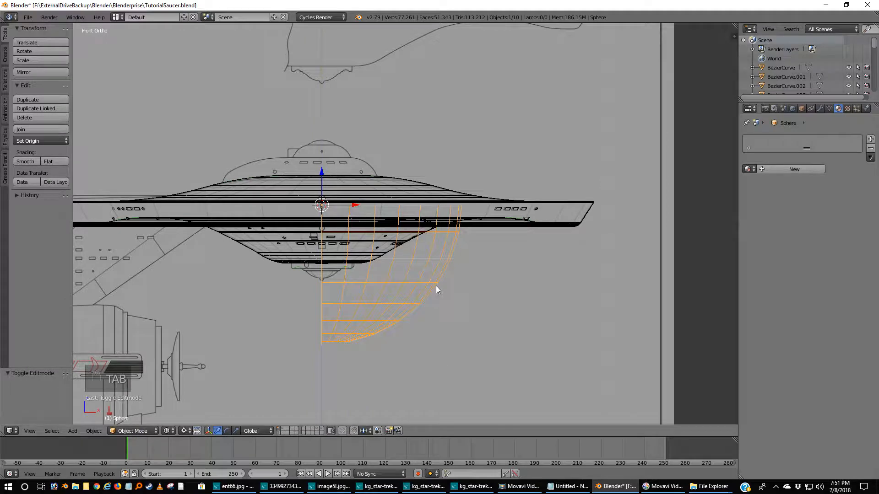
In bottom view, scale the quarter sphere to 0.060 and rotate it 90 degrees.
key(KP_7)
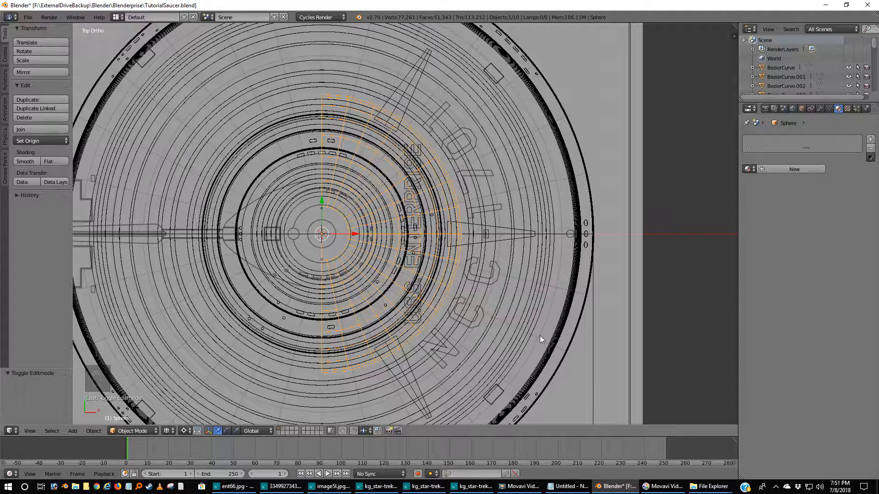
key(ctrl+KP_7)
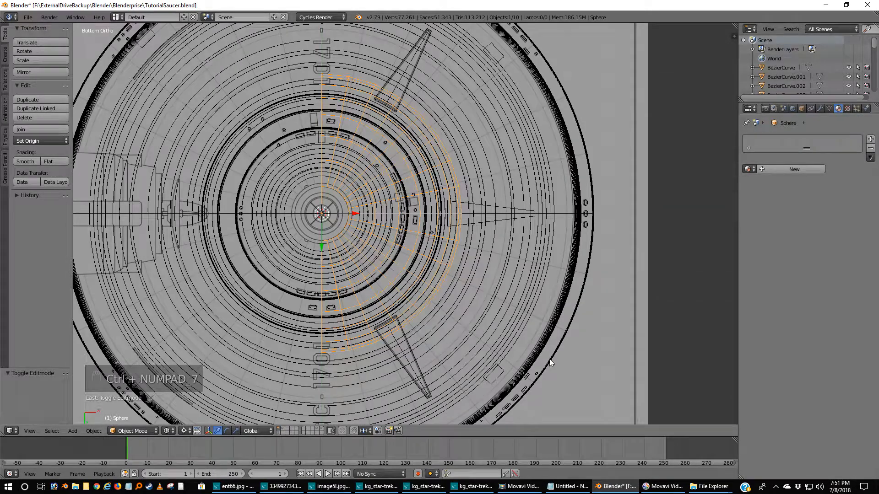
key(s)
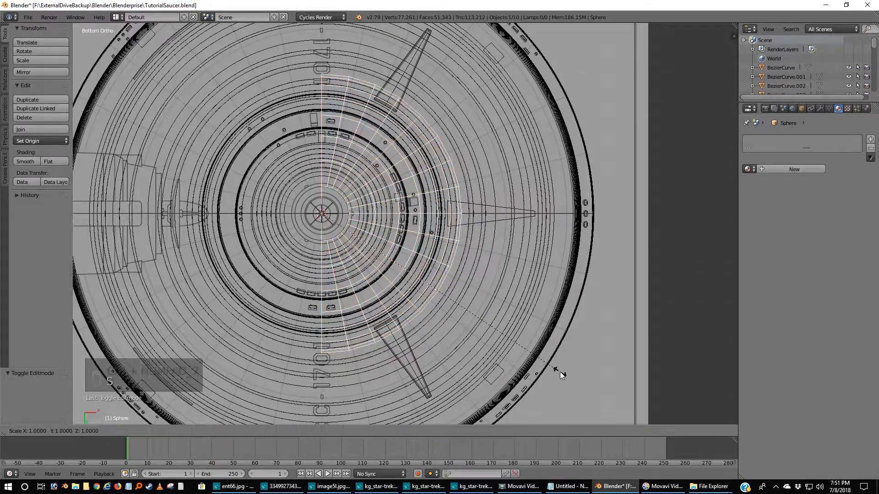
click(336, 224)
scroll(336, 224, up, 1)
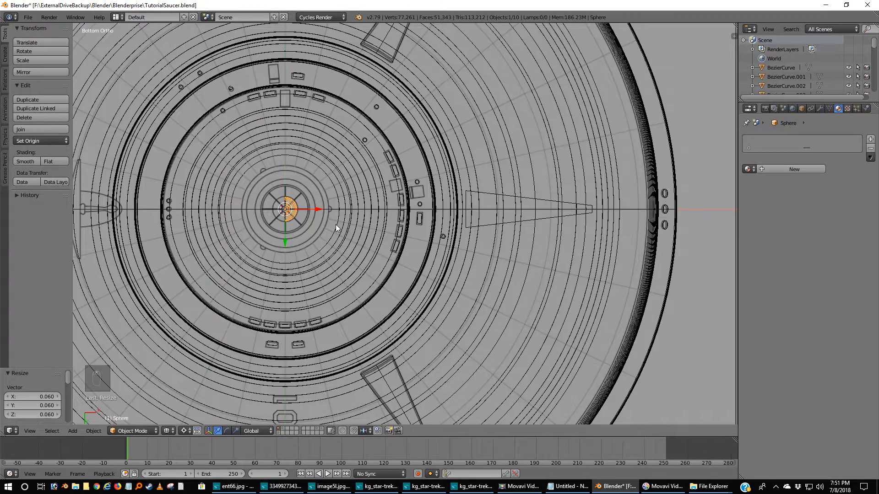
shift+middle_drag(338, 228, 365, 189)
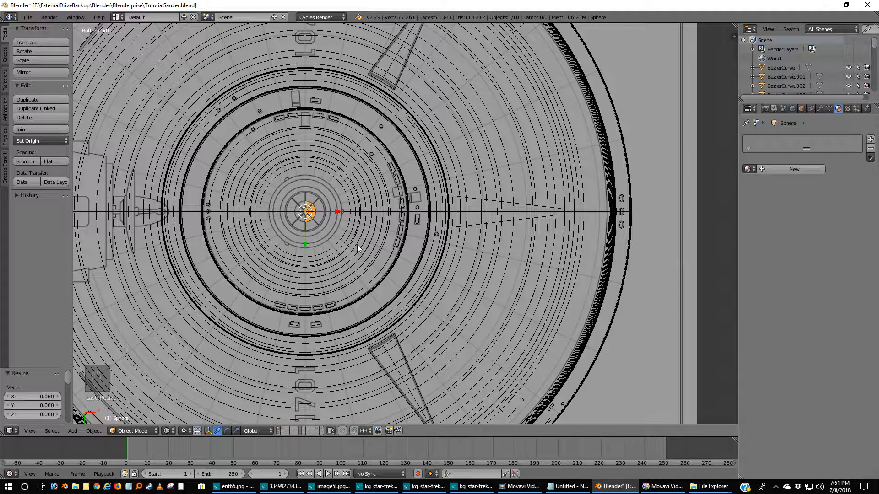
text(r90)
key(Return)
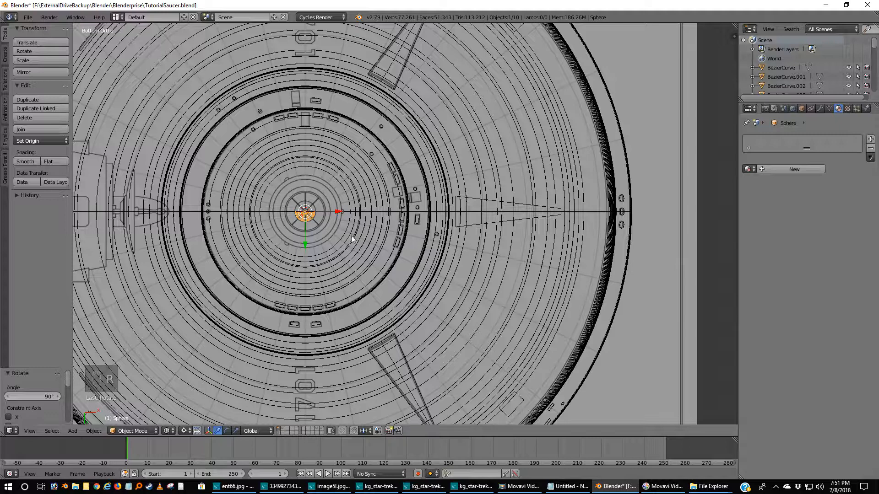
Move the quarter sphere 0.907 along X to the wide end of the centerline triangle, and fine-tune it by -0.008 along X.
drag(333, 211, 487, 226)
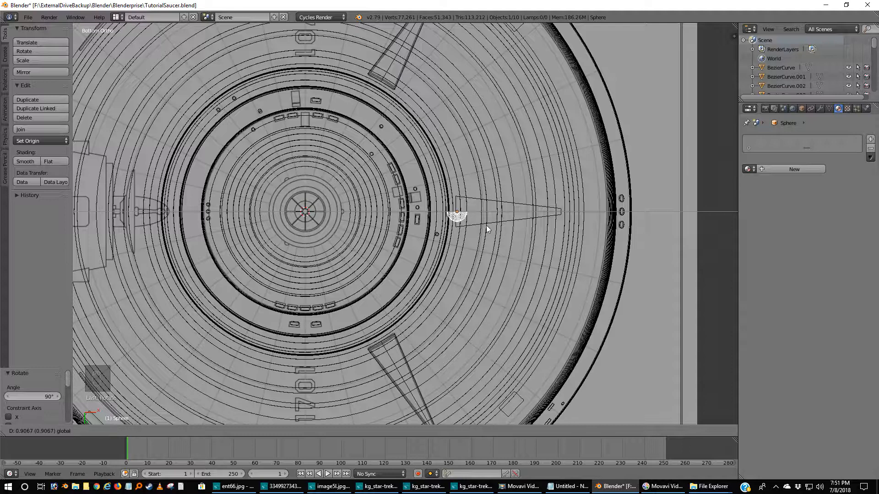
click(486, 225)
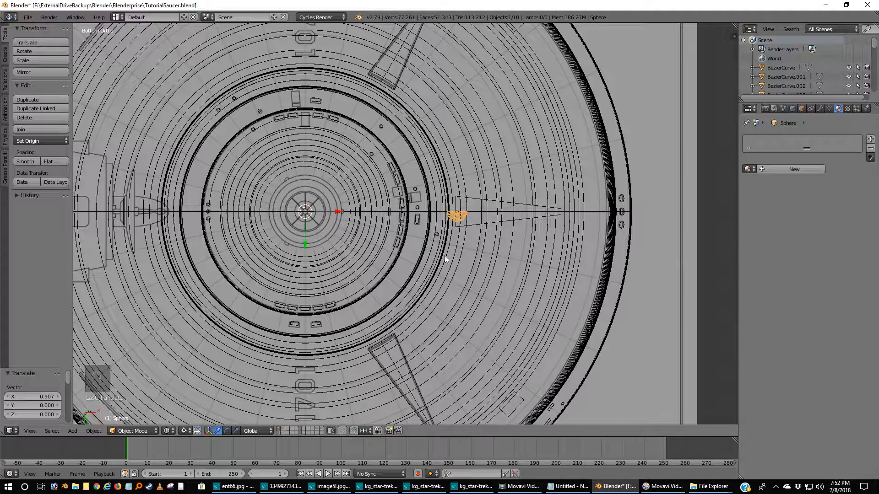
scroll(508, 249, up, 2)
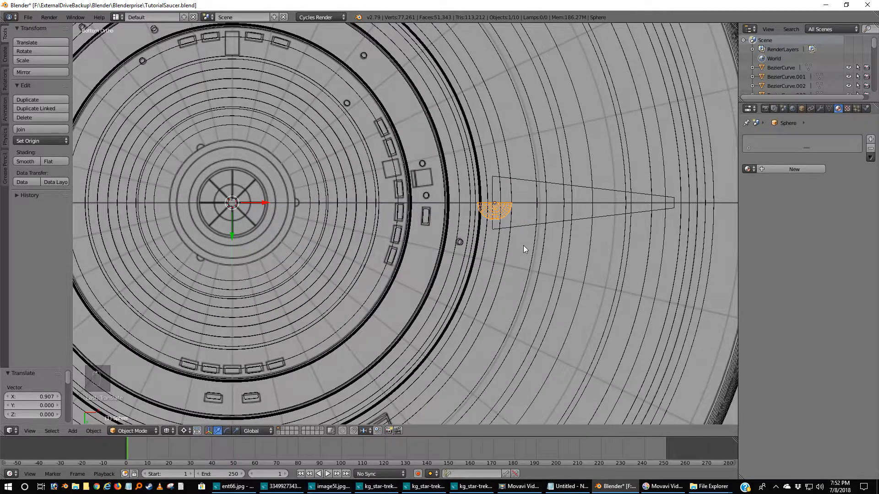
scroll(499, 284, up, 1)
shift+middle_drag(470, 324, 453, 384)
scroll(455, 379, up, 1)
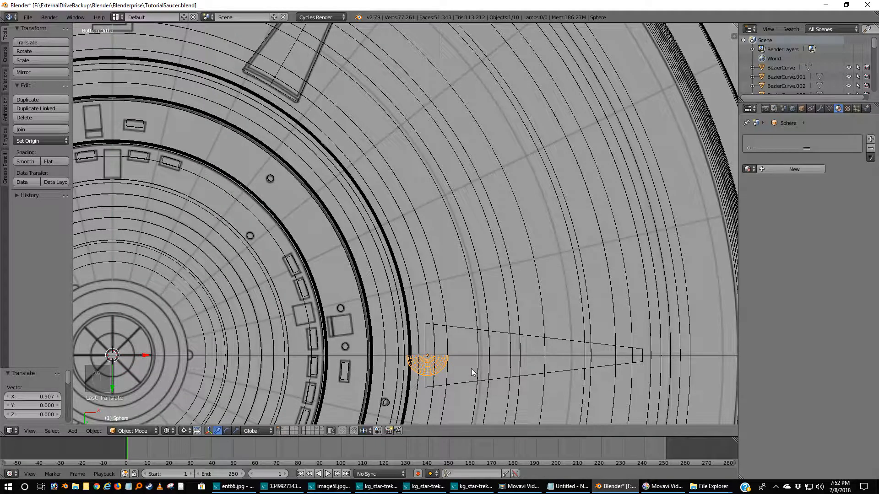
key(g)
key(x)
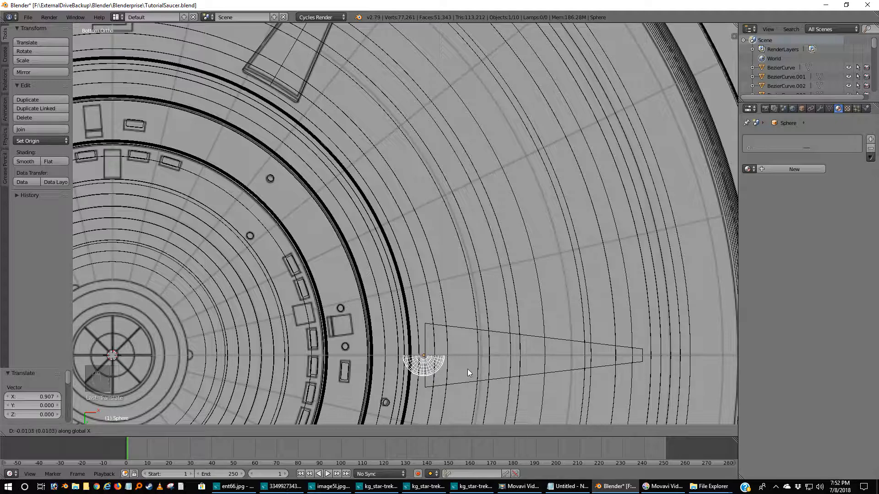
click(469, 370)
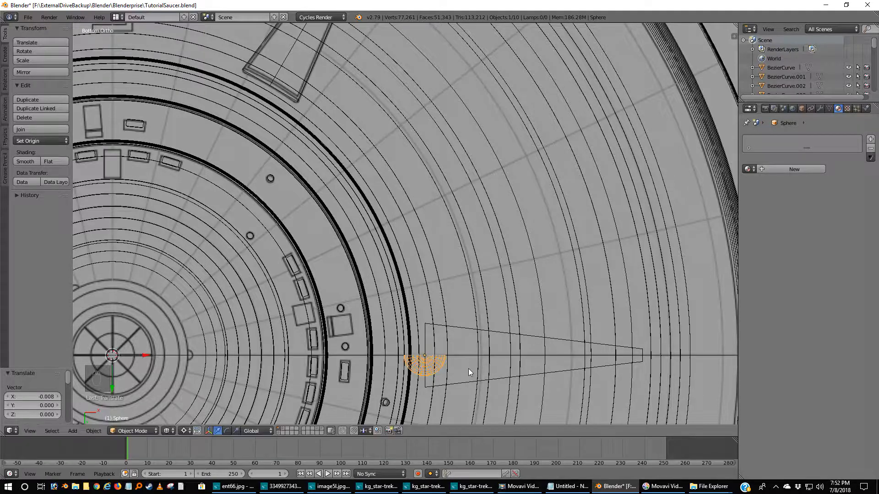
Change the pivot point from the 3D cursor to the object itself and scale the quarter sphere to 0.123.
key(s)
right_click(486, 387)
click(184, 431)
click(215, 419)
key(s)
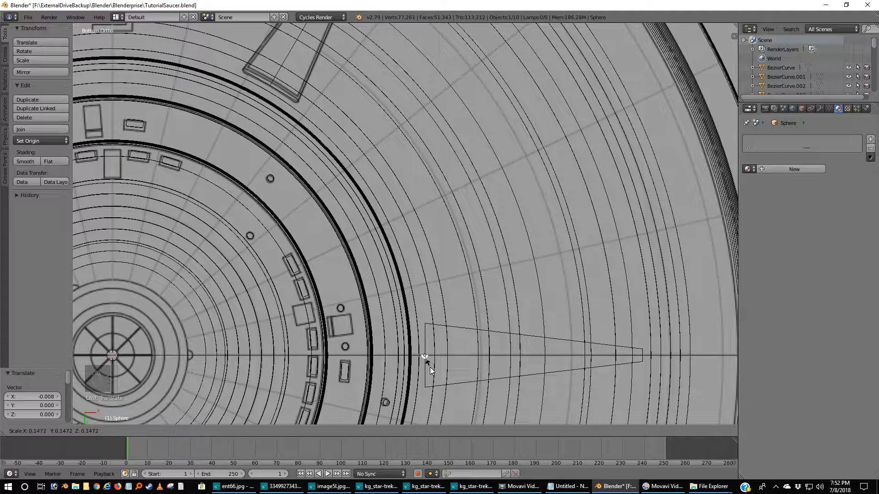
click(427, 362)
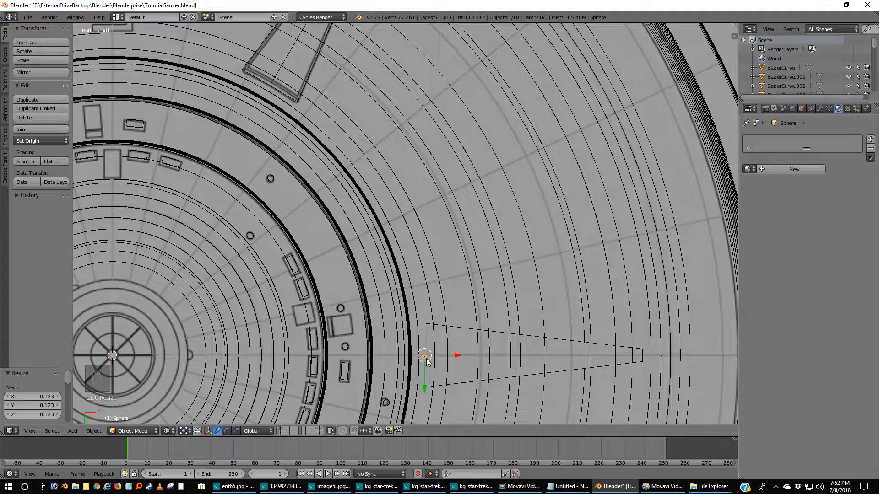
Nudge the quarter sphere 0.004 along X at the middle of the triangle's wide end.
drag(454, 356, 457, 356)
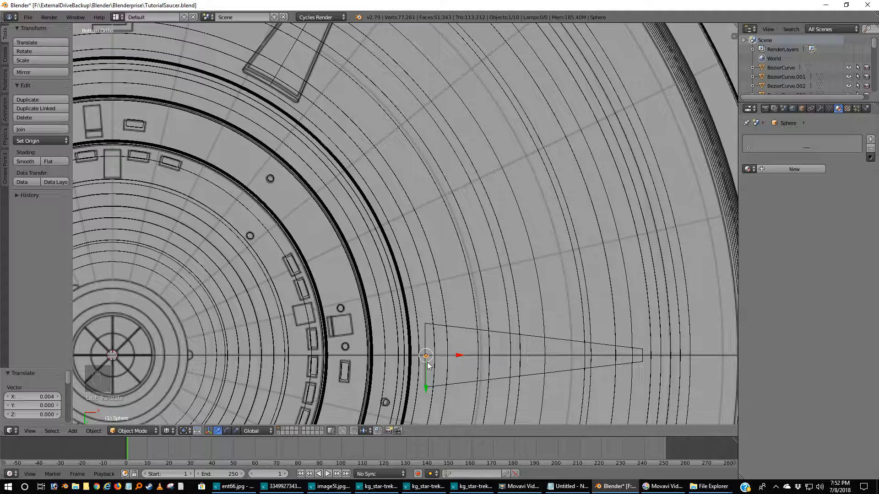
scroll(428, 364, up, 2)
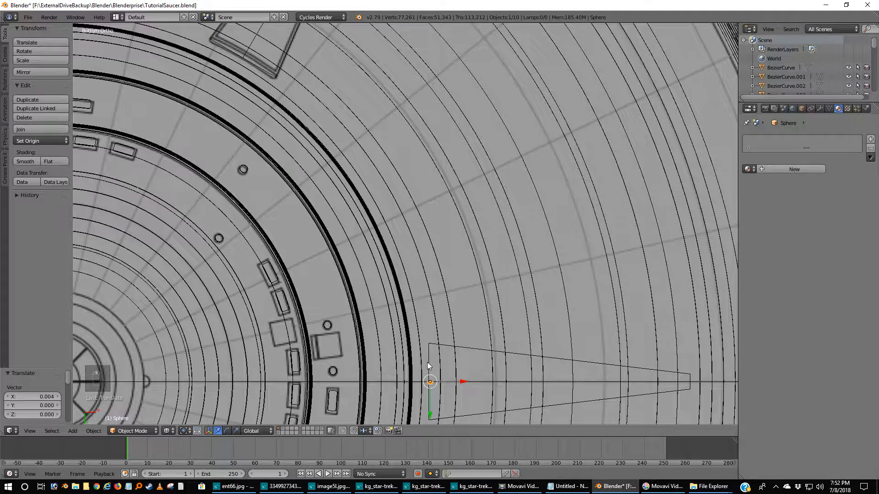
shift+middle_drag(442, 392, 445, 342)
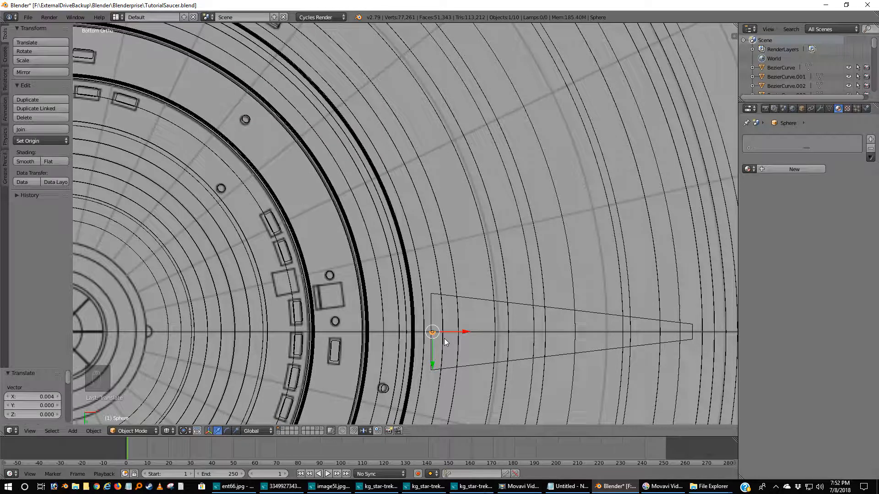
Switch the pivot point to the 3D cursor and rotate the quarter sphere 5.44 degrees to a corner of the triangle's wide end.
click(186, 432)
click(193, 407)
key(r)
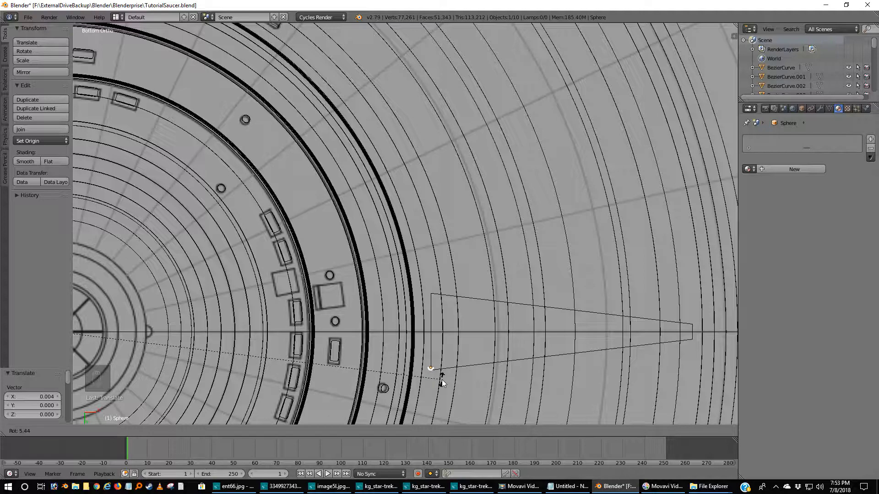
click(441, 383)
scroll(428, 372, down, 3)
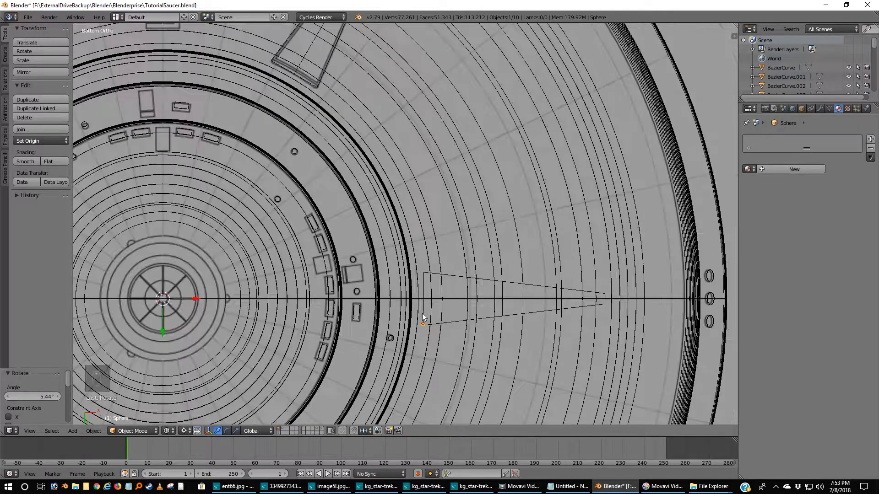
scroll(422, 314, up, 3)
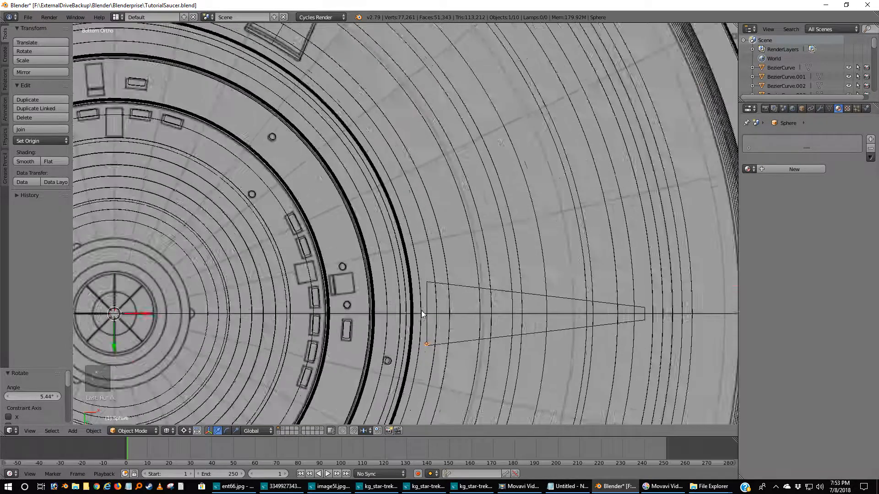
scroll(443, 377, up, 4)
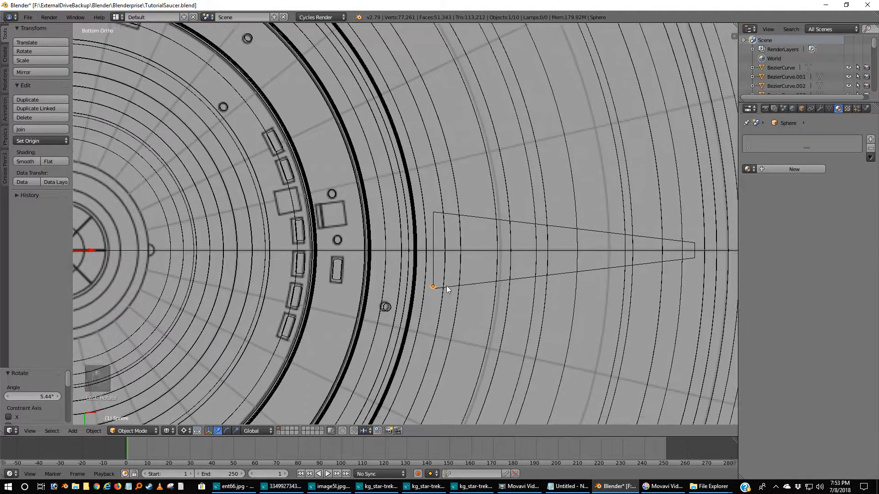
scroll(480, 353, up, 4)
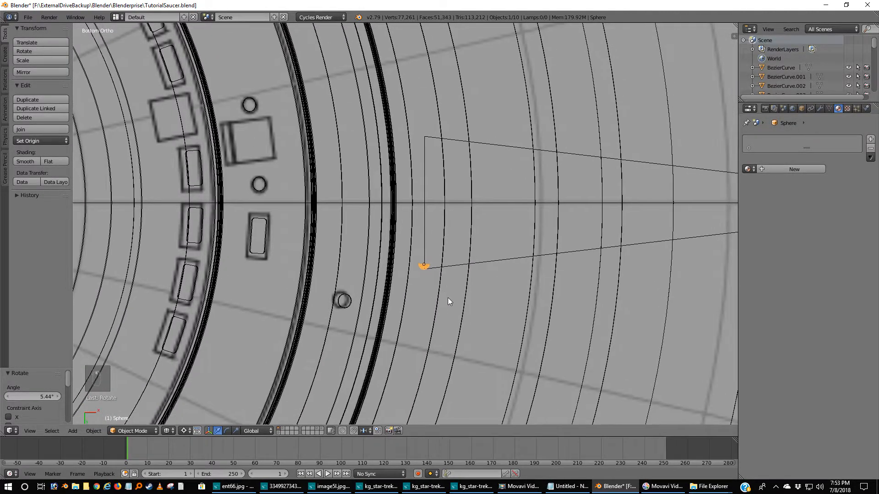
shift+middle_drag(473, 326, 432, 360)
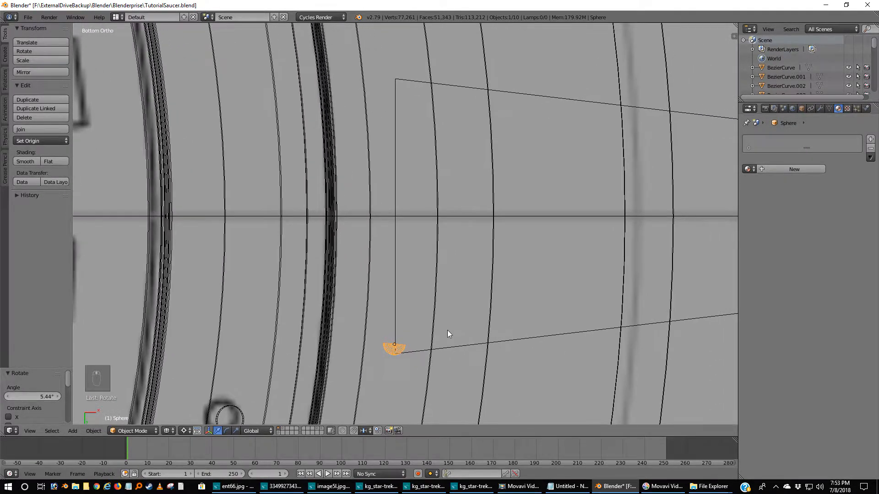
scroll(446, 331, down, 1)
scroll(434, 346, up, 2)
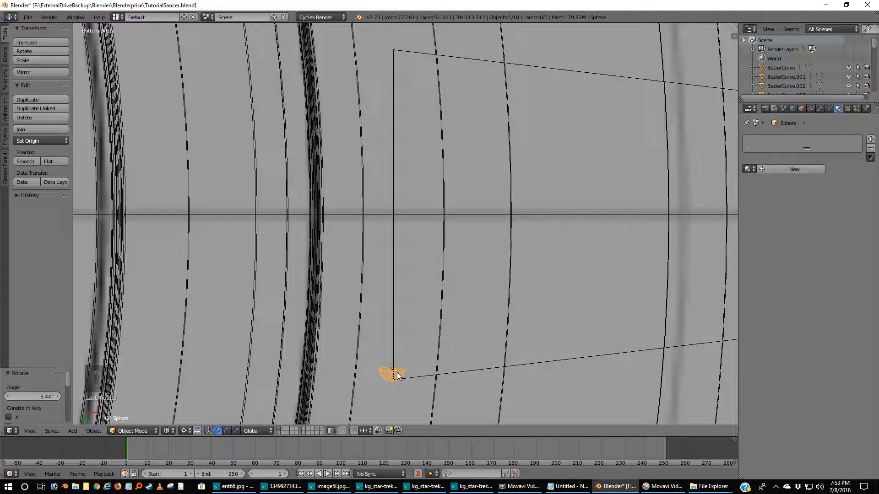
In front view, move the whole quarter sphere -0.137 along Z down to the saucer's lower hull surface.
key(Tab)
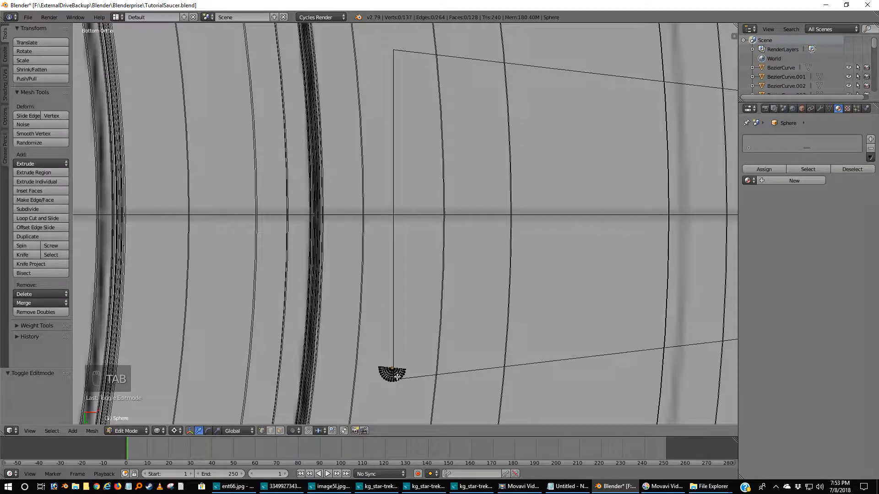
scroll(403, 407, up, 2)
shift+middle_drag(403, 407, 409, 152)
scroll(407, 158, up, 3)
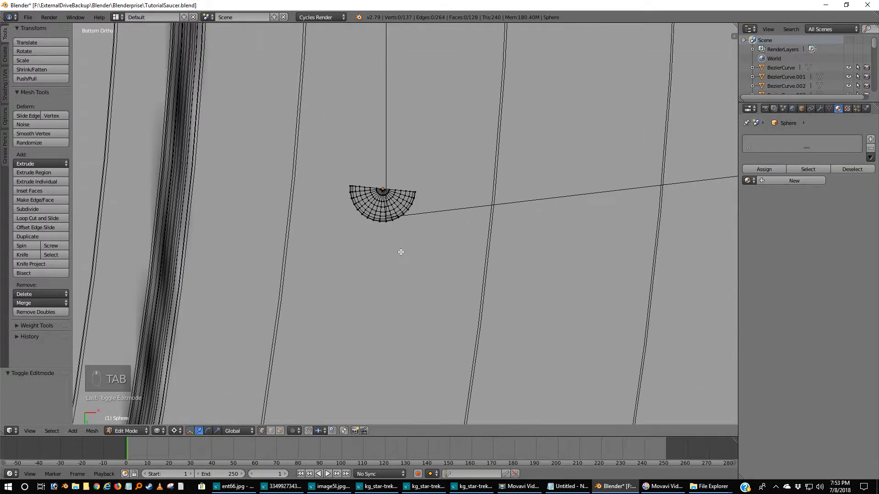
middle_drag(434, 234, 396, 274)
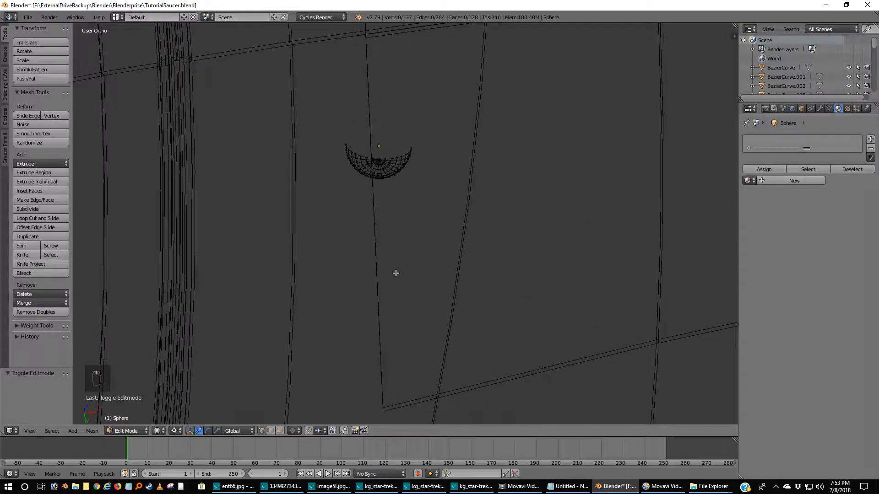
key(z)
key(z)
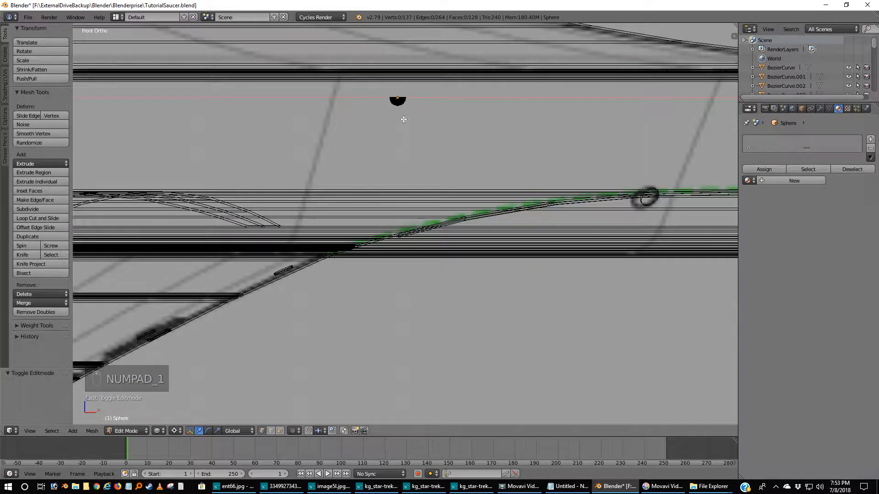
key(Tab)
key(g)
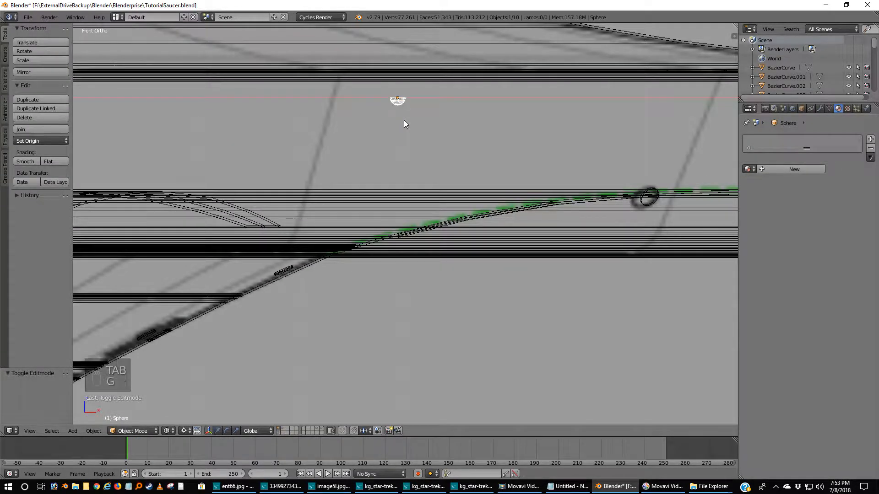
key(z)
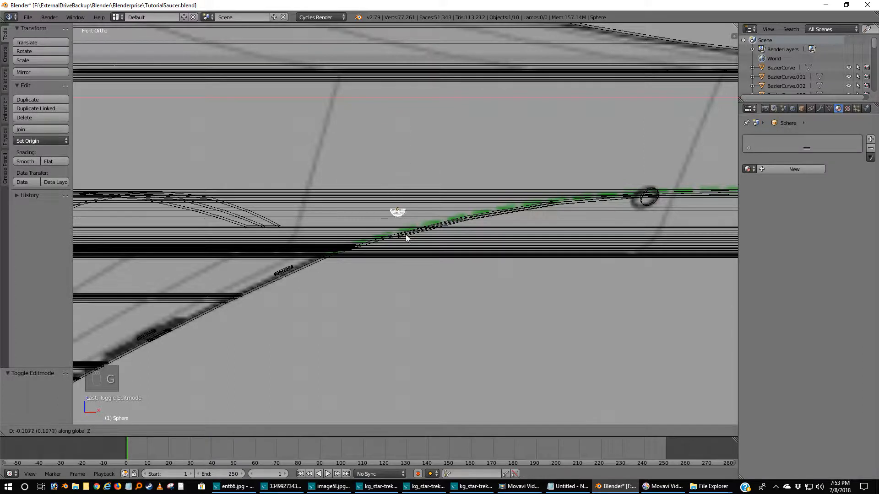
click(408, 262)
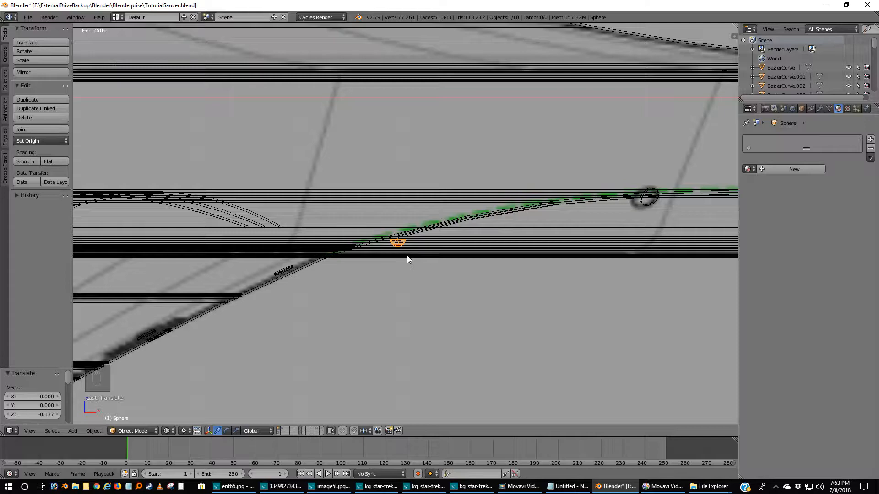
Check the quarter sphere's placement in shaded bottom view and select the open edge loop on its flat side facing the centerline.
key(ctrl+KP_7)
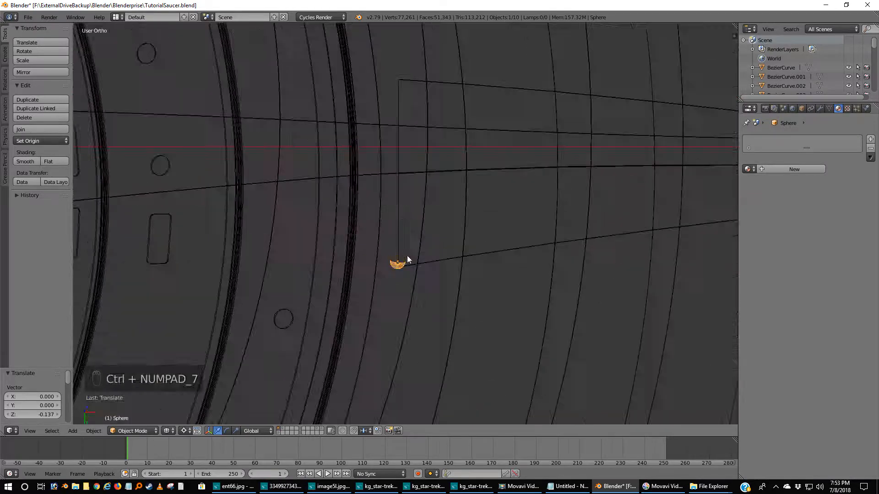
key(z)
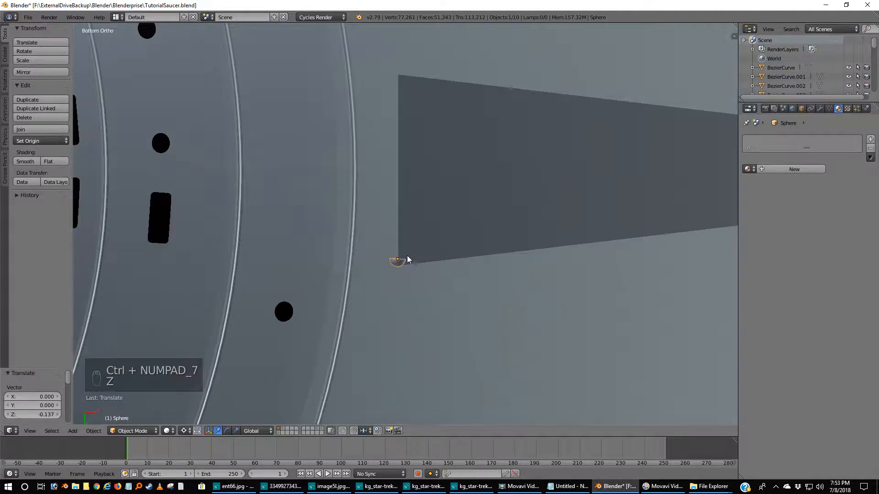
scroll(415, 289, up, 5)
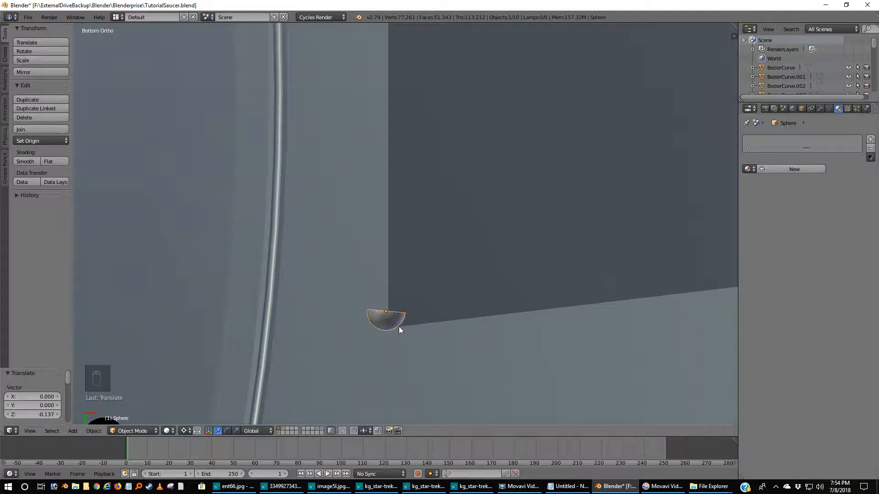
mouse_move(384, 306)
middle_down()
mouse_move(377, 358)
mouse_move(401, 364)
mouse_move(394, 373)
mouse_move(378, 317)
mouse_move(372, 353)
mouse_move(378, 320)
middle_up()
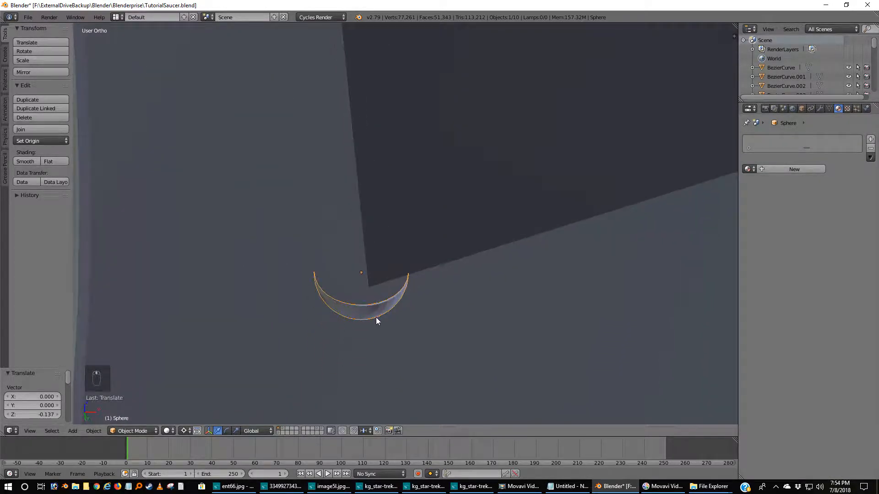
key(z)
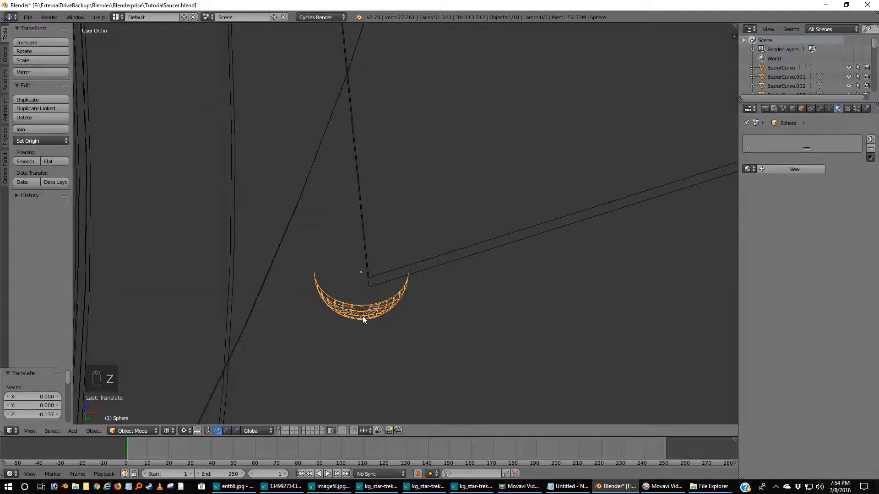
key(Tab)
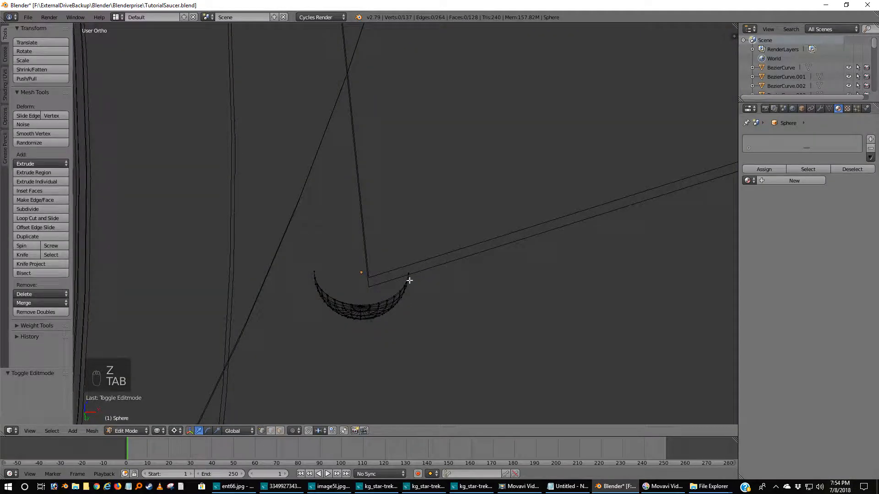
middle_drag(319, 267, 331, 251)
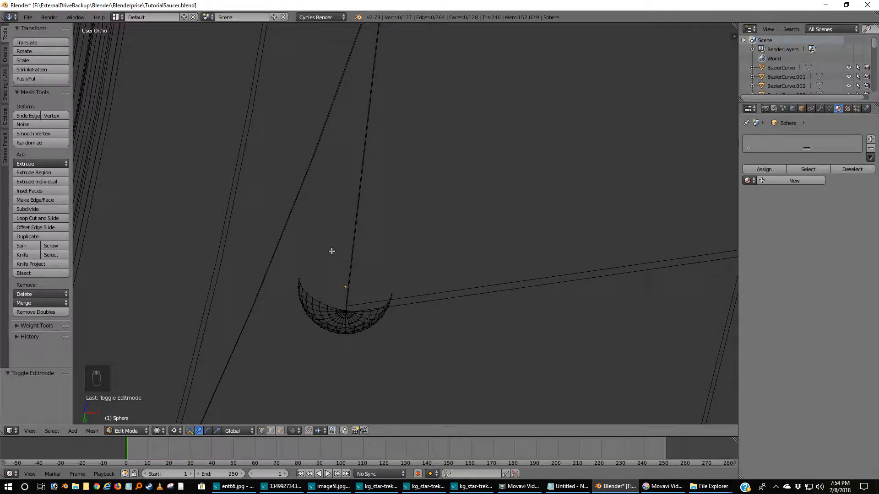
right_click(303, 276)
middle_drag(310, 284, 285, 229)
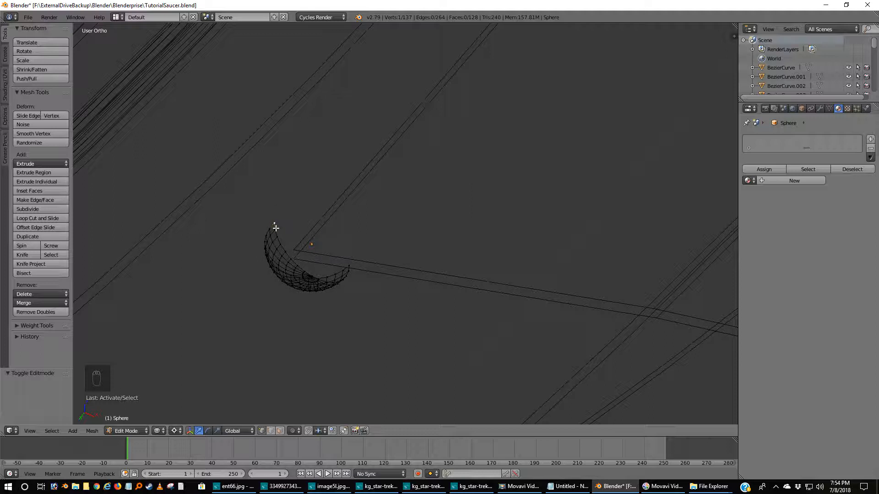
ctrl+right_click(275, 226)
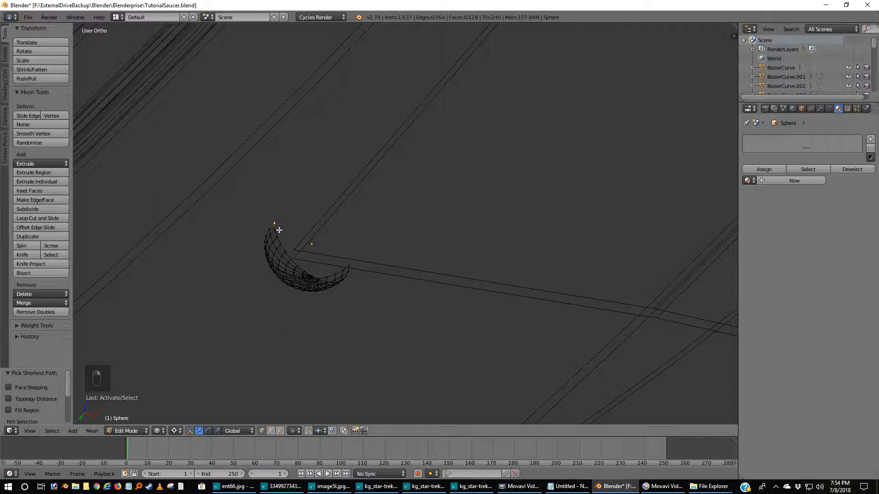
alt+right_click(277, 229)
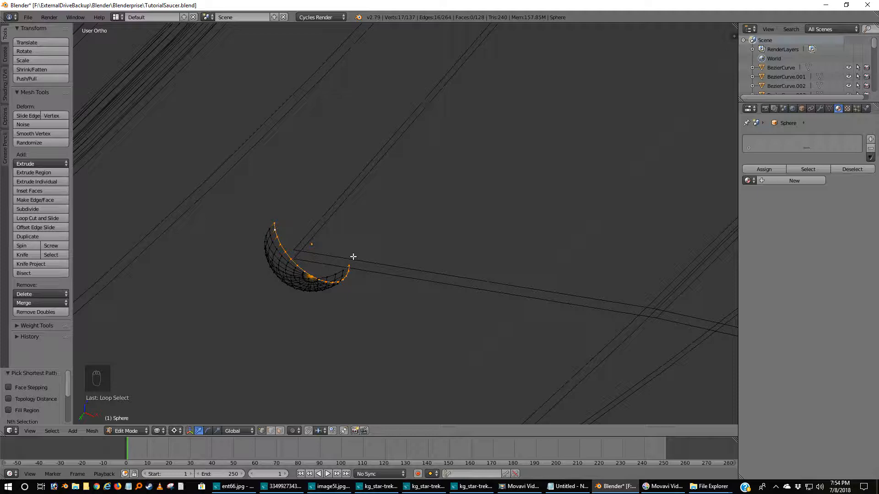
In bottom view, spin the selected edge loop around the 3D cursor at the saucer's center.
key(ctrl+KP_7)
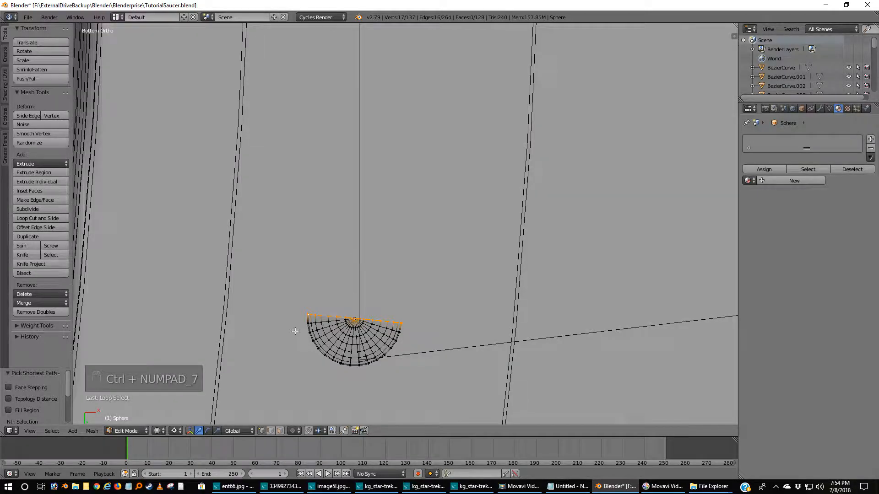
scroll(415, 318, down, 2)
scroll(415, 318, down, 3)
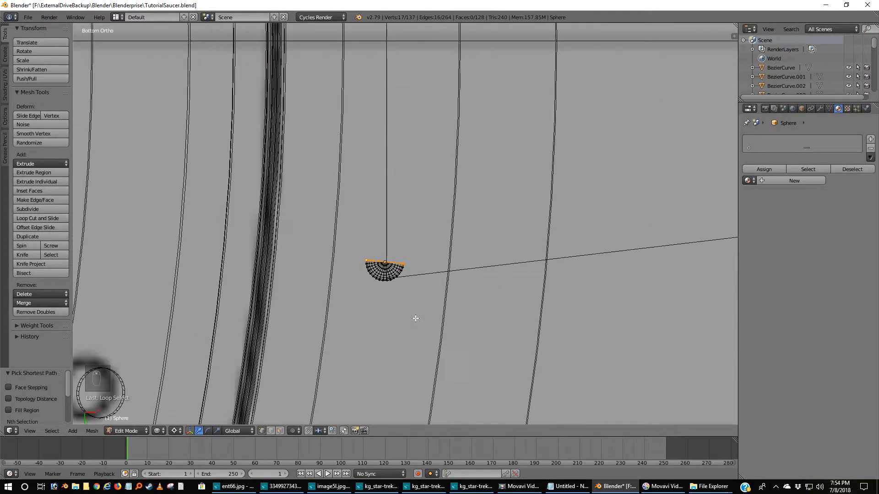
scroll(411, 217, down, 1)
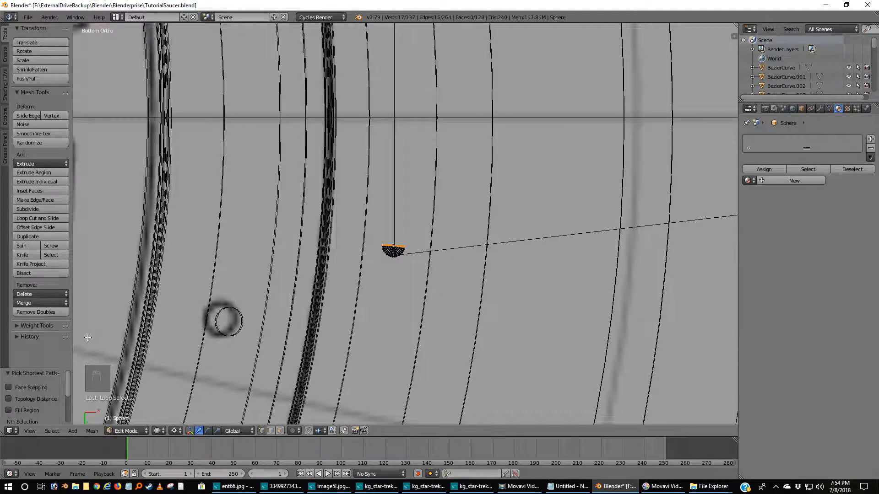
click(32, 245)
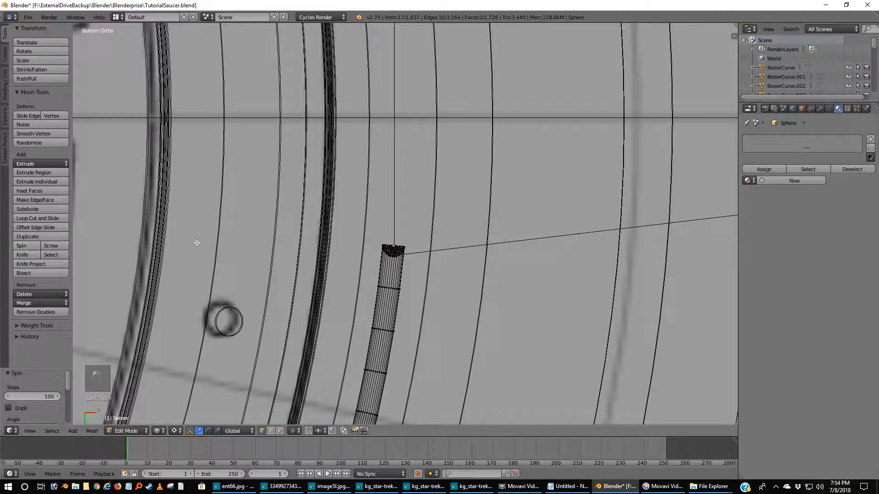
scroll(213, 261, down, 4)
scroll(213, 262, down, 5)
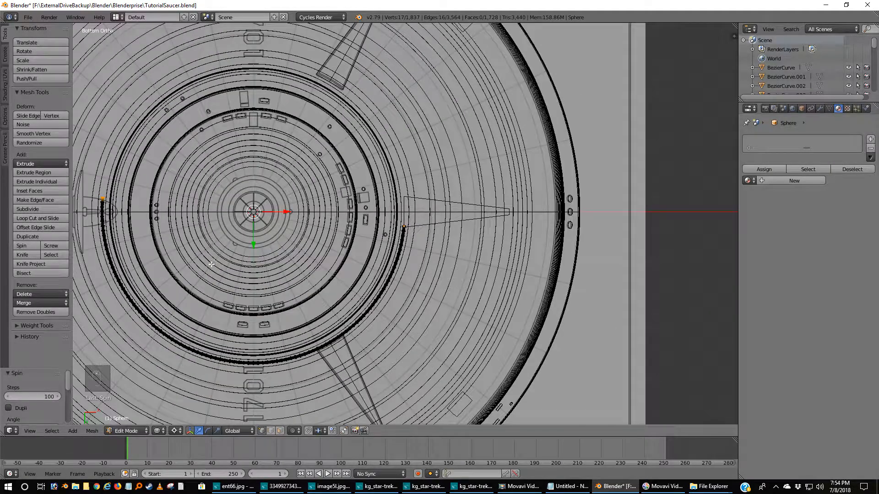
scroll(192, 266, up, 10)
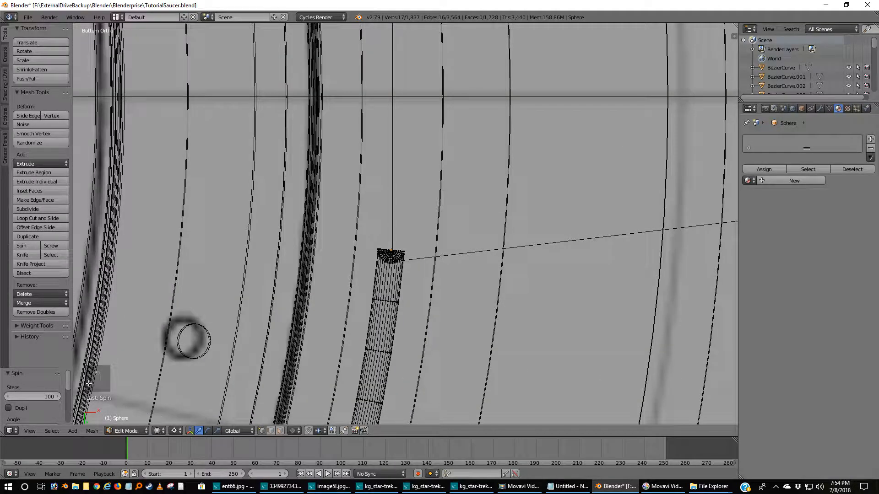
Set the spin's angle to -5 degrees and its steps to 10 so it runs along the triangle's wide end.
click(41, 397)
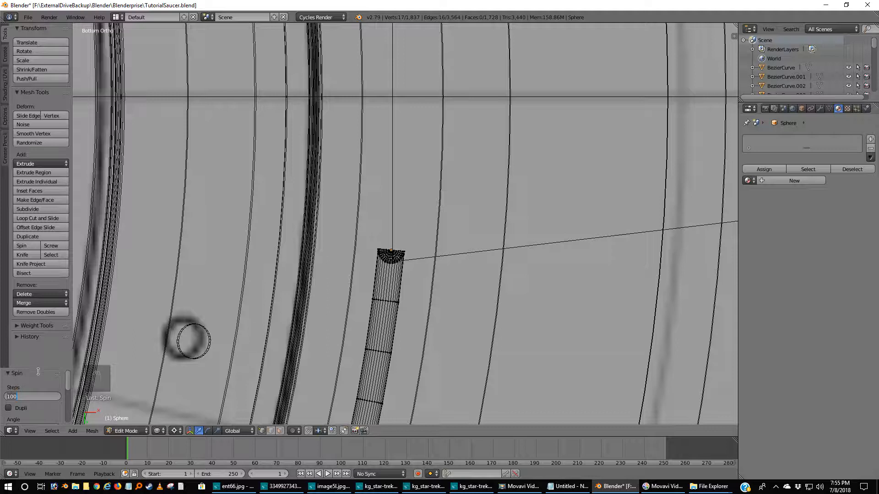
key(Return)
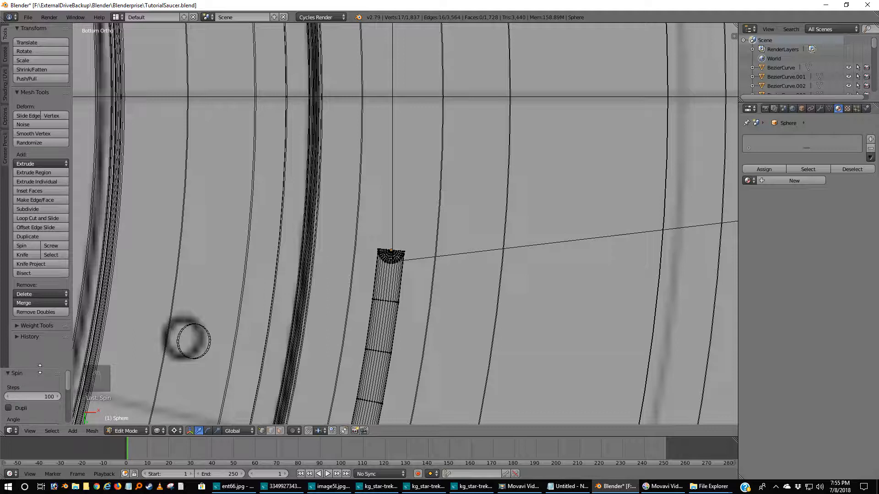
drag(36, 368, 54, 288)
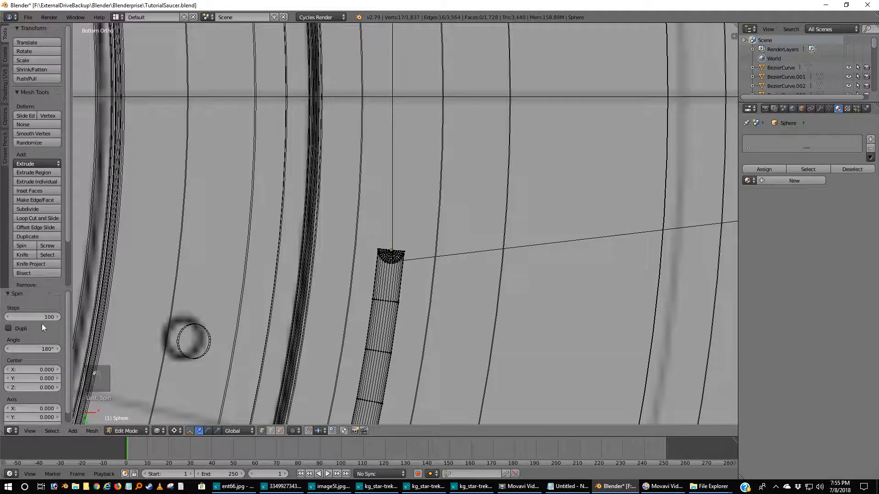
click(45, 348)
key(BackSpace)
text(-5)
key(Return)
click(48, 317)
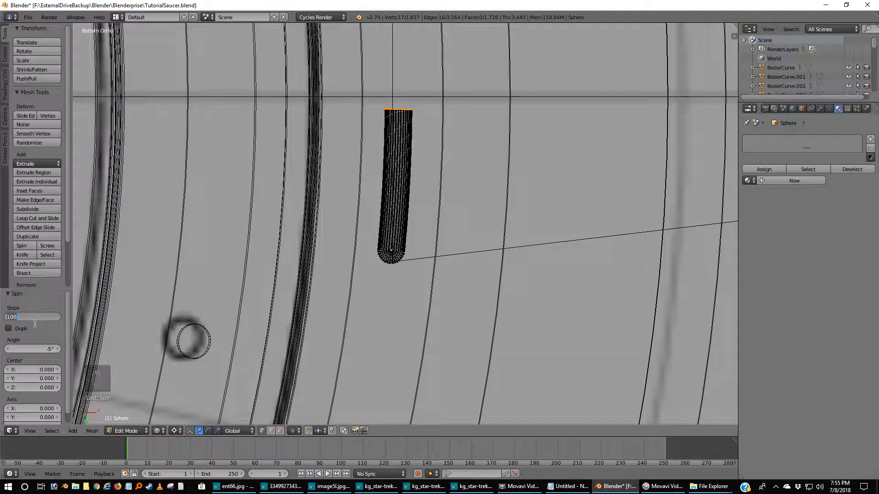
text(10)
key(Return)
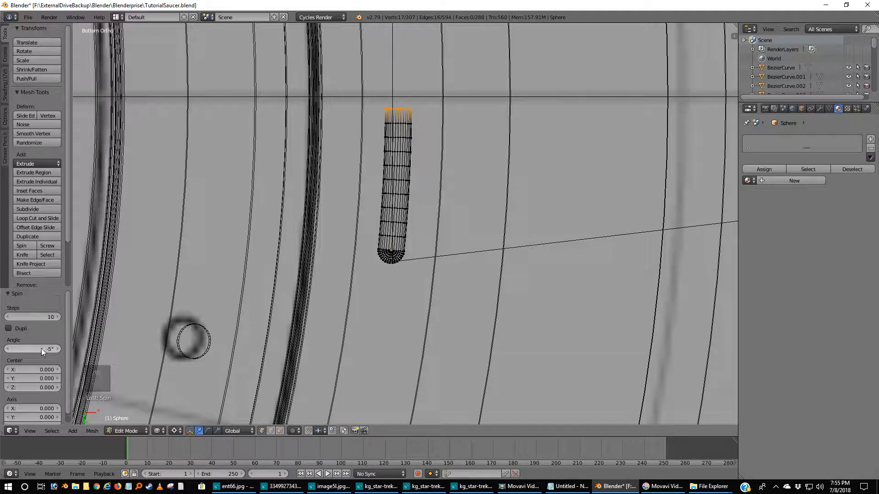
Try spin angles of -6, -5.5 and -5.4 degrees to bring the bar's open end to the saucer's centerline.
click(43, 350)
key(BackSpace)
text(-6)
key(Return)
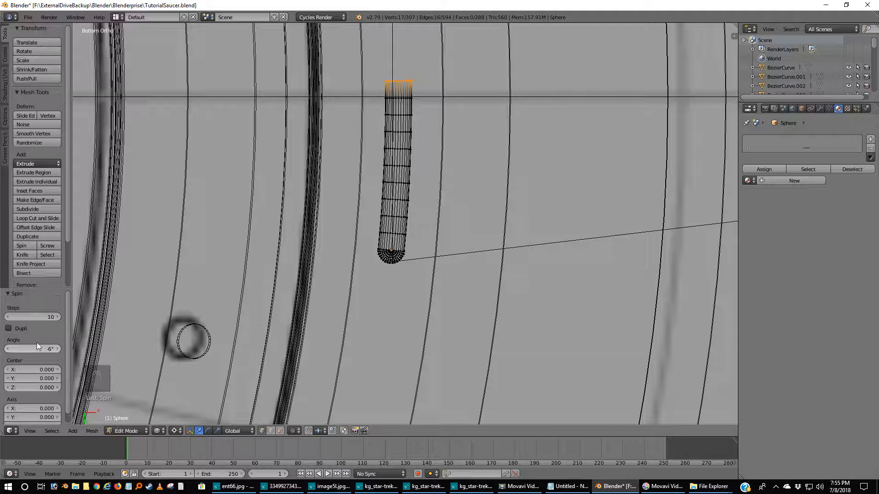
click(41, 350)
key(BackSpace)
text(-5.5)
key(Return)
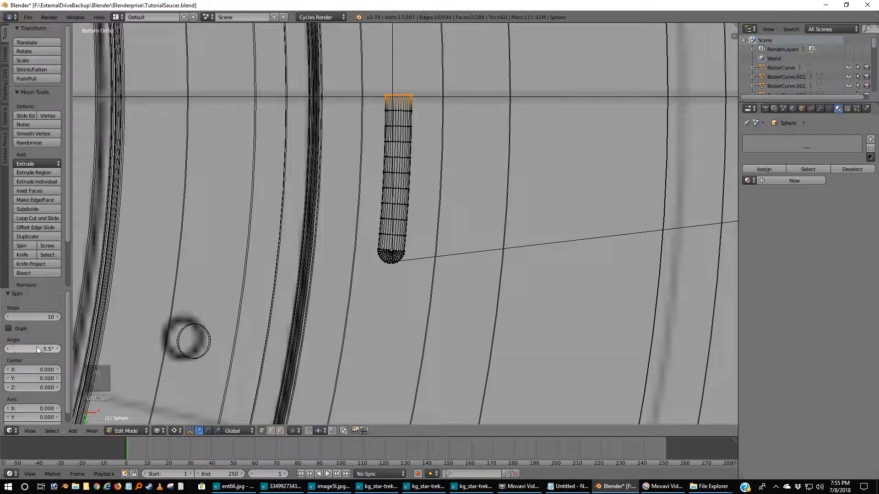
click(40, 350)
key(BackSpace)
text(-5.4)
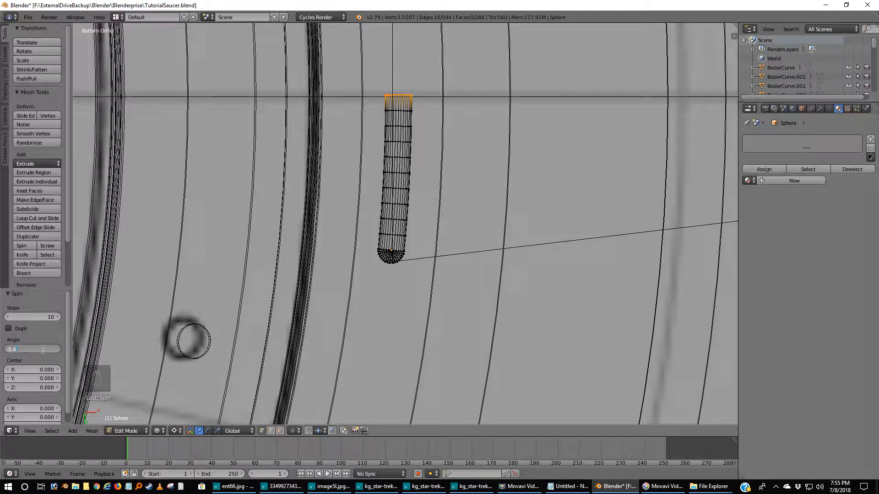
key(Return)
Set the spin's angle to -5.45 degrees so the bar's open end meets the saucer's centerline.
click(32, 349)
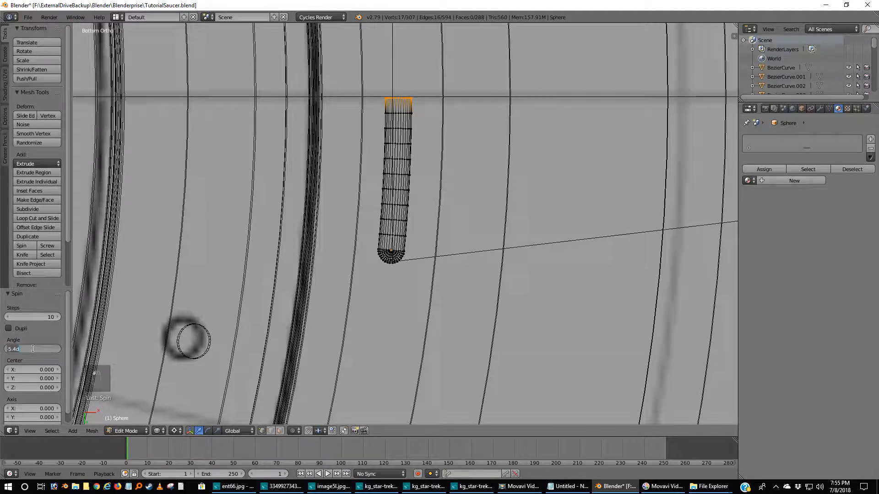
key(BackSpace)
text(-5.4)
key(Return)
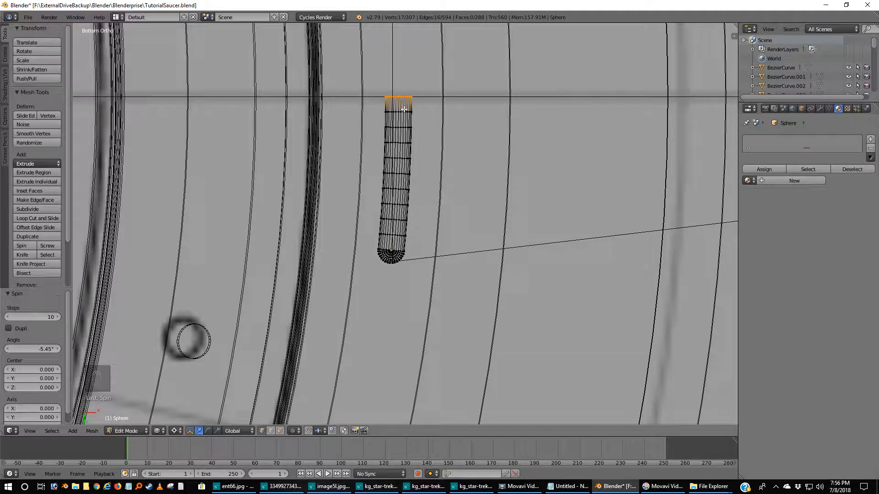
Snap the 3D cursor to the selected edge loop at the bar's open end, and select the bar's whole mesh in bottom view.
key(shift+s)
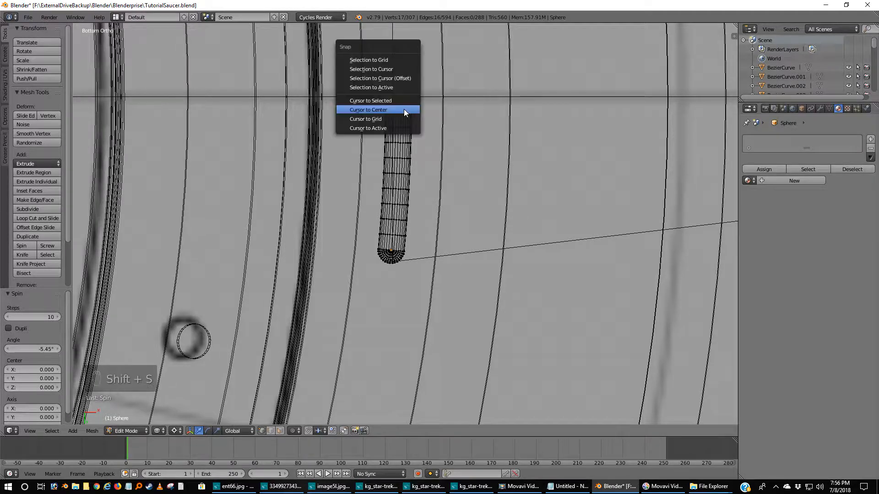
click(401, 109)
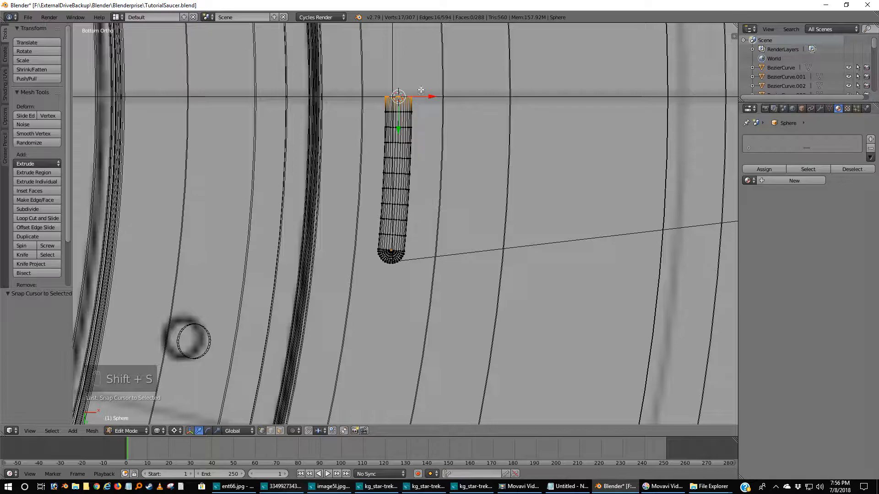
middle_drag(399, 101, 391, 150)
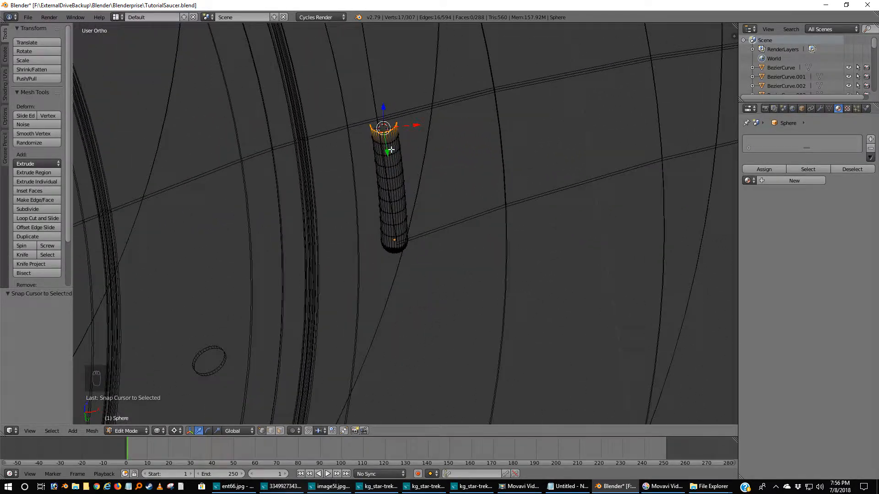
key(ctrl+KP_7)
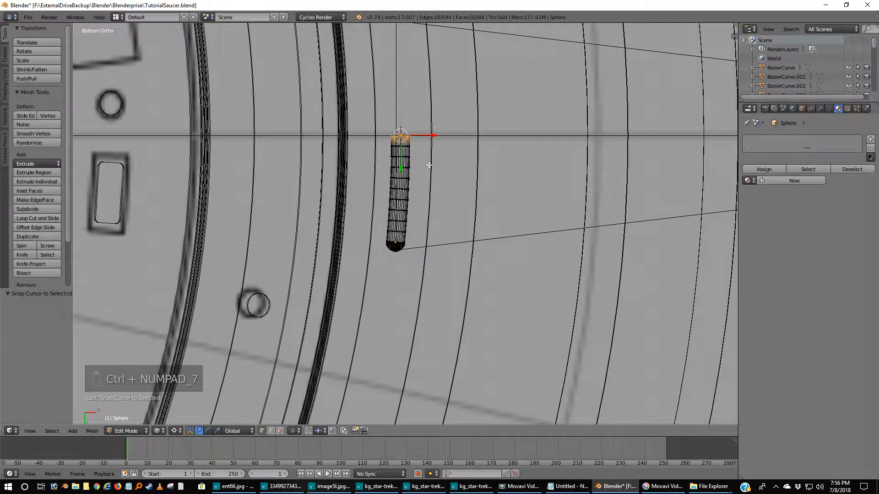
key(a)
key(a)
key(a)
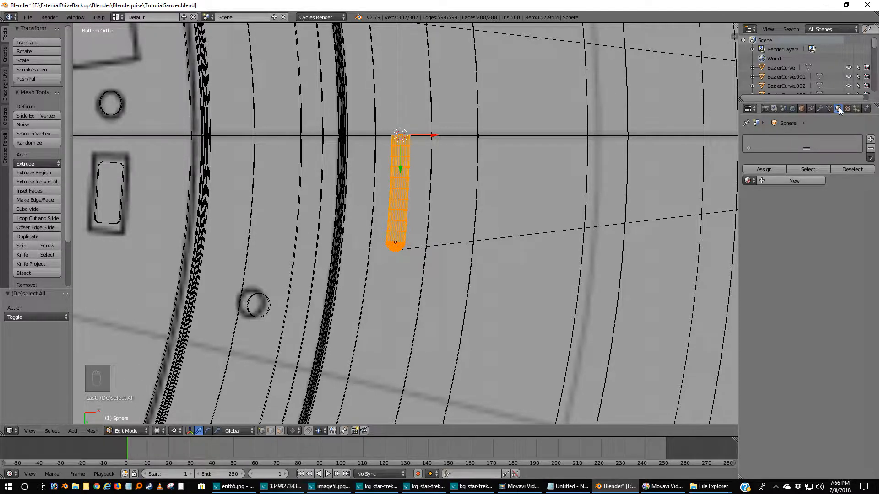
Try a Mirror modifier on the bar about its current origin and remove it again.
click(821, 108)
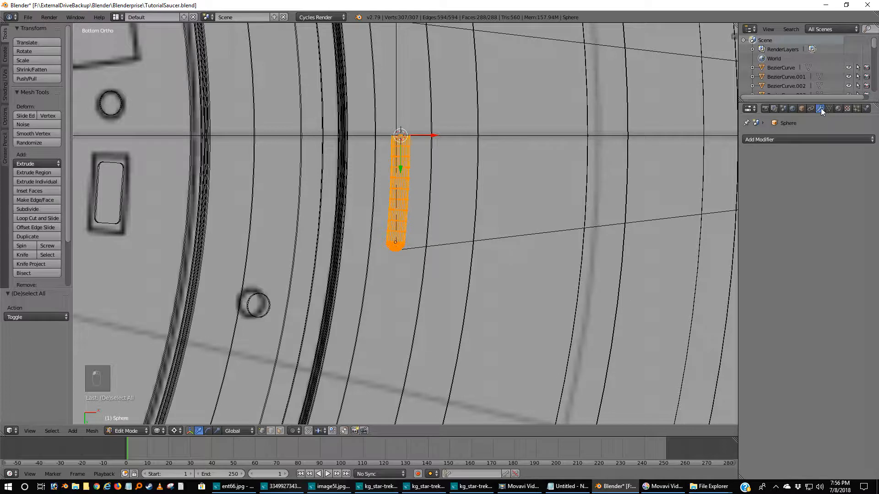
click(767, 139)
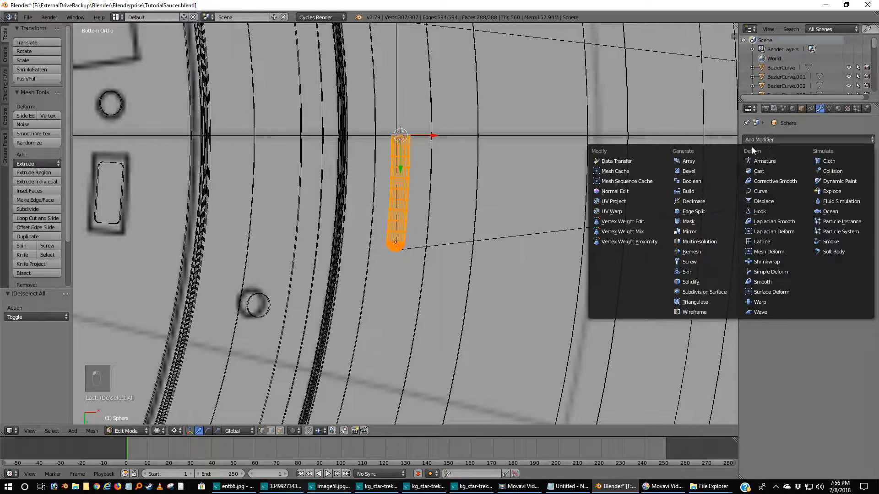
click(691, 231)
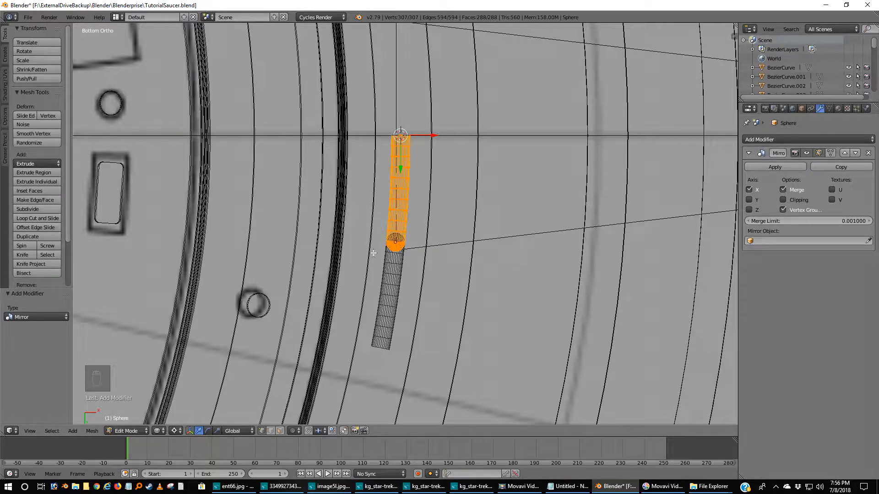
click(869, 153)
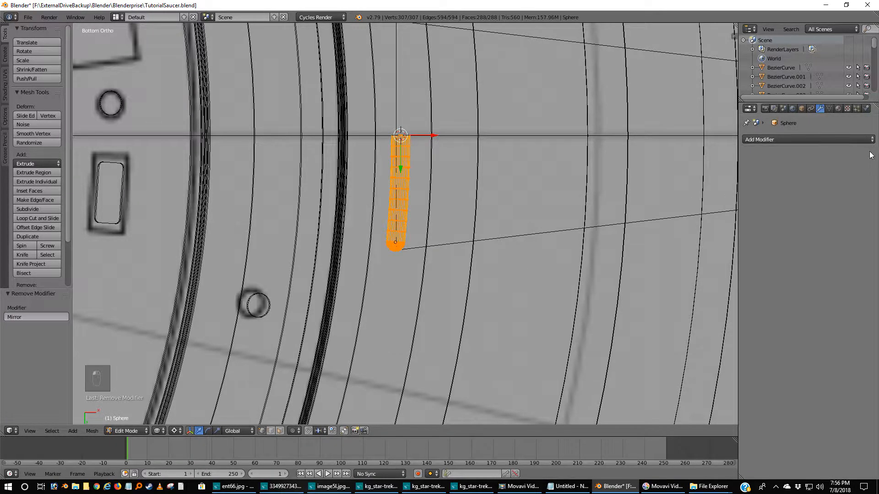
Set the bar's origin to the 3D cursor at its open end and add a Mirror modifier to the mesh in Edit Mode.
key(Tab)
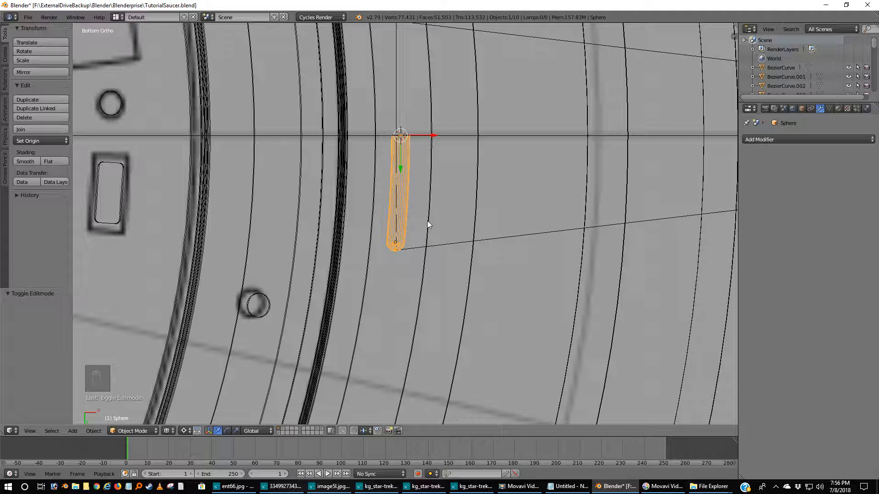
key(ctrl+alt+shift+c)
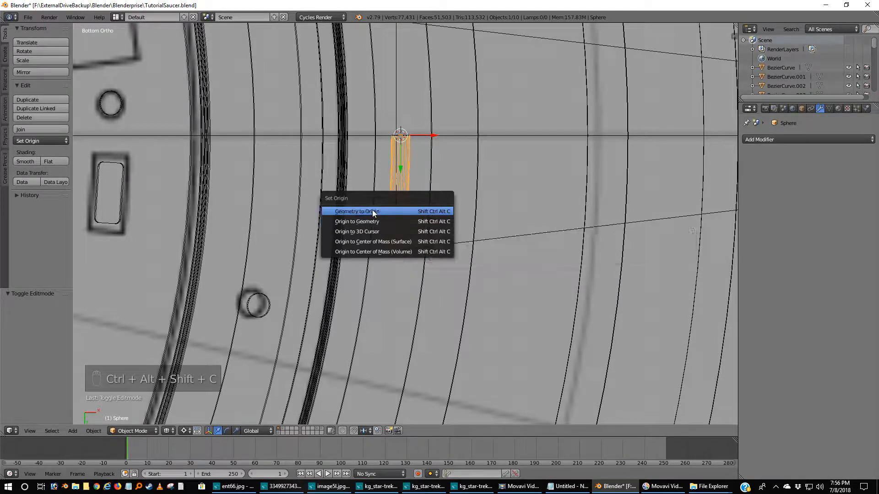
click(367, 232)
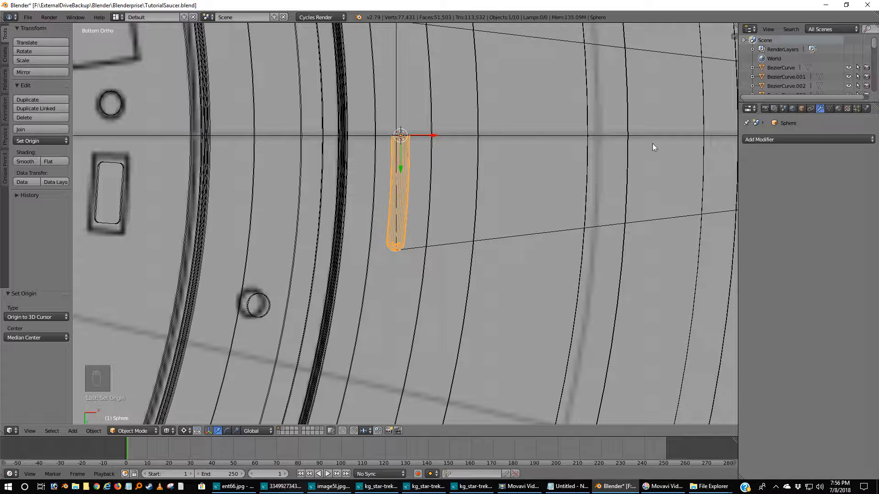
key(Tab)
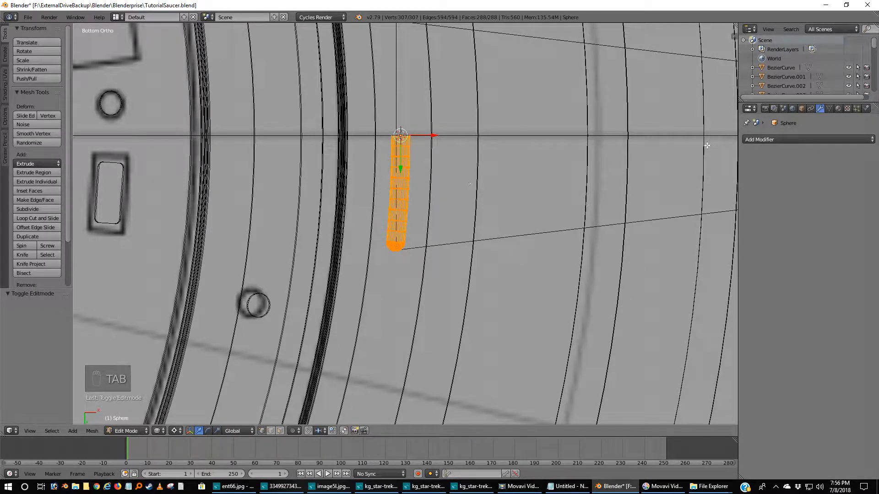
click(780, 138)
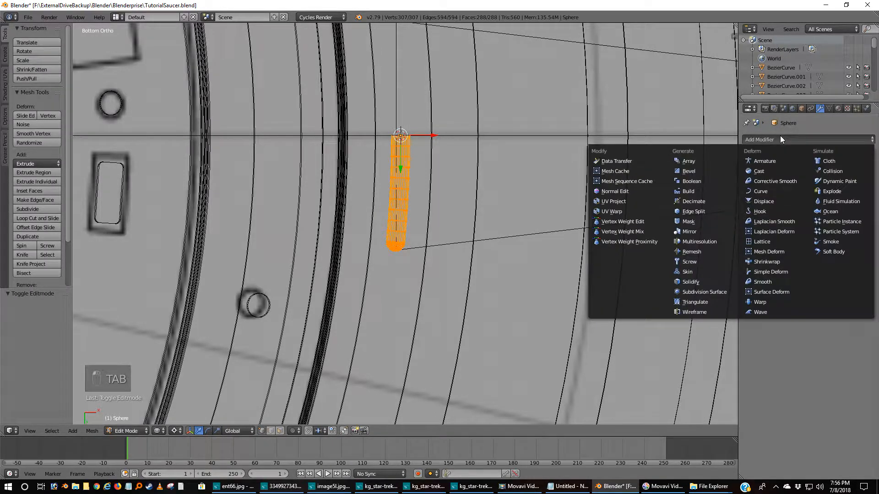
click(698, 232)
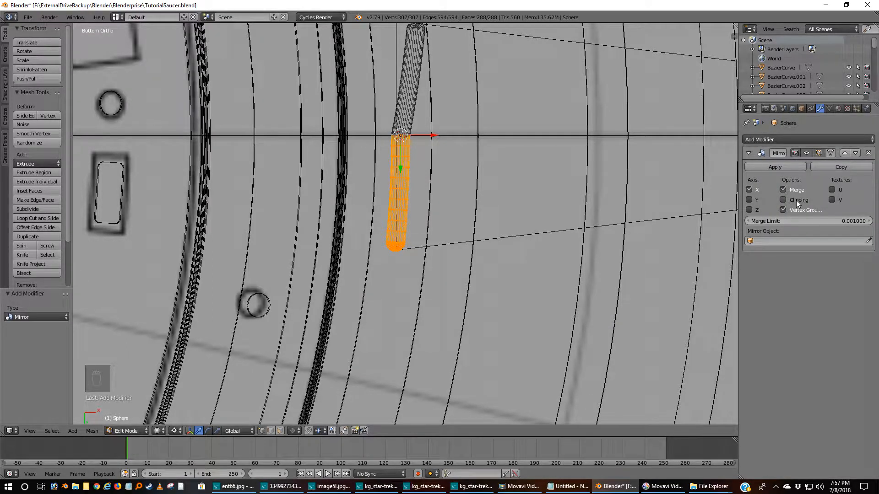
Try the Y and Z mirror axes in place of X, and return the modifier to X only.
click(749, 190)
click(749, 200)
click(749, 199)
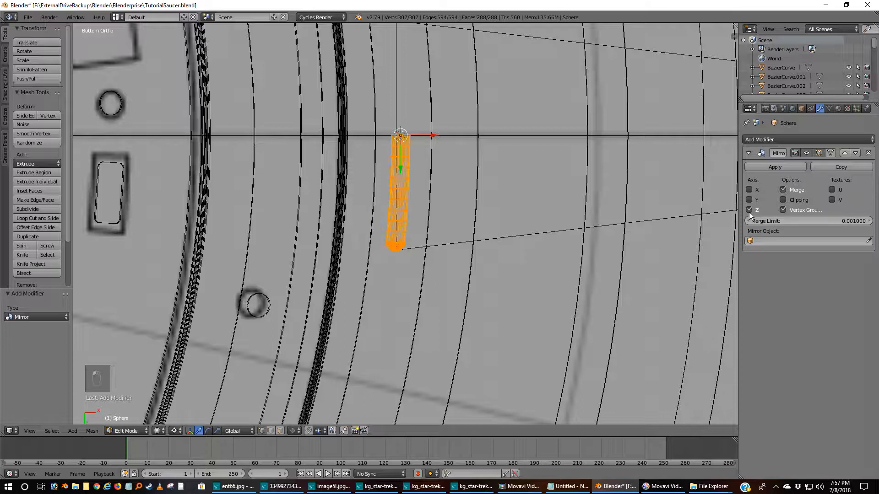
click(749, 189)
click(749, 210)
click(749, 210)
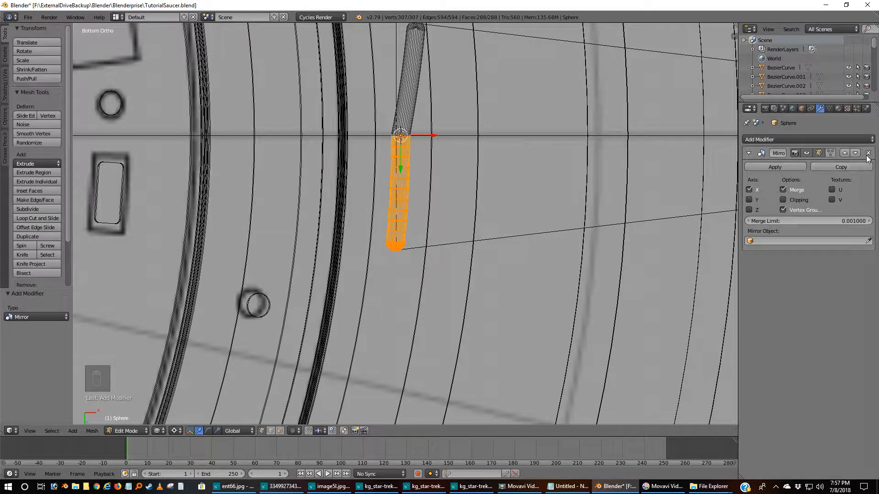
Rotate the bar's mesh 4.43 degrees in bottom view so its open end lines up with the mirrored half.
key(r)
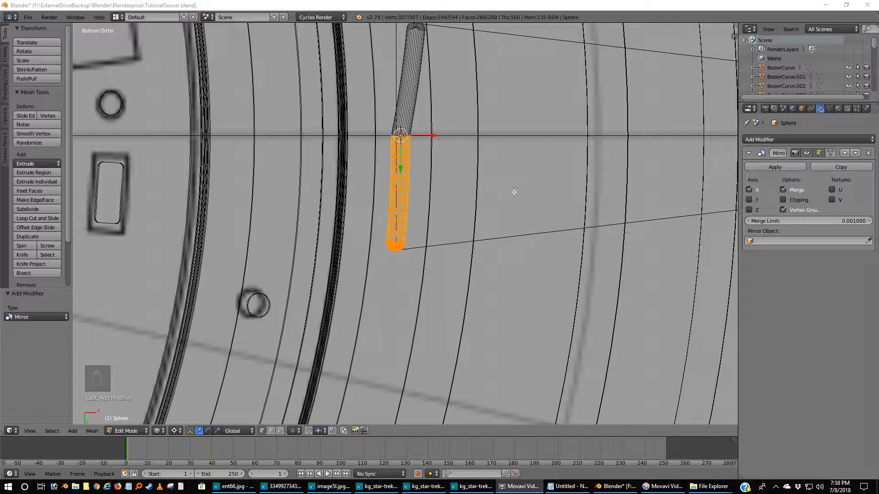
key(r)
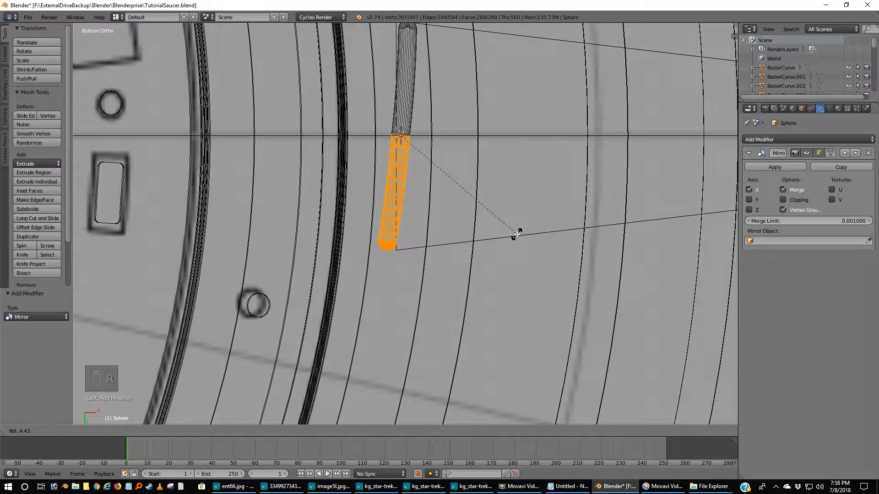
click(517, 234)
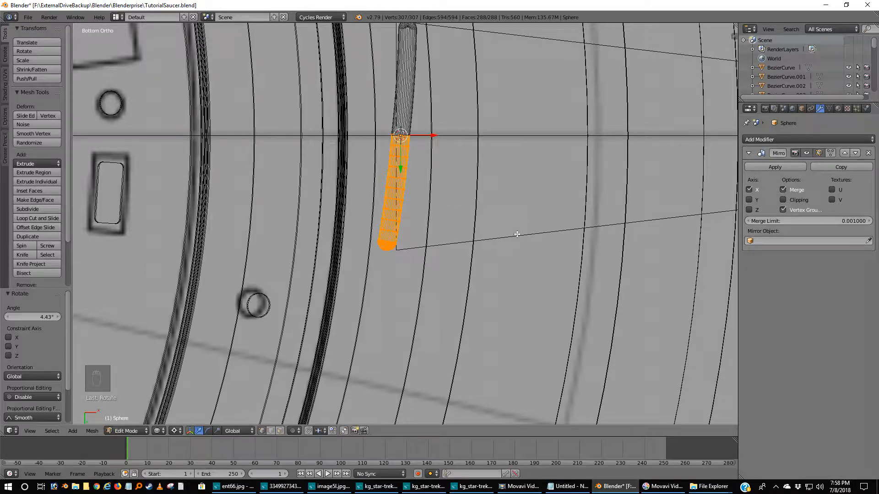
Rotate the bar's mesh a further 1.01 degrees to close the gap at the seam with the mirrored half.
shift+middle_drag(444, 160, 483, 268)
scroll(483, 268, up, 7)
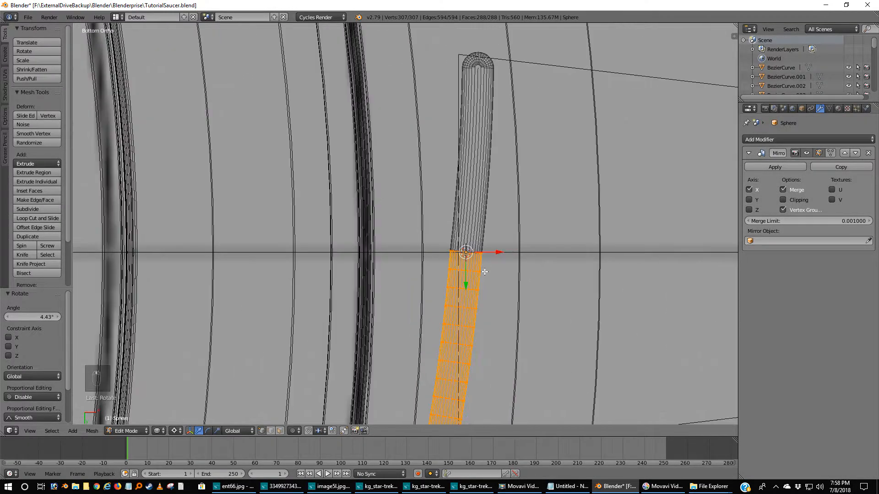
scroll(516, 220, up, 6)
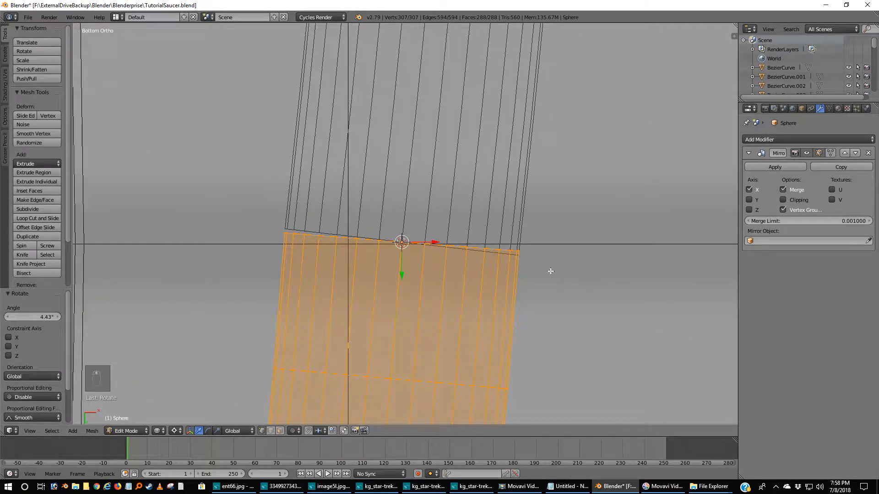
shift+middle_drag(569, 272, 526, 221)
scroll(526, 220, up, 3)
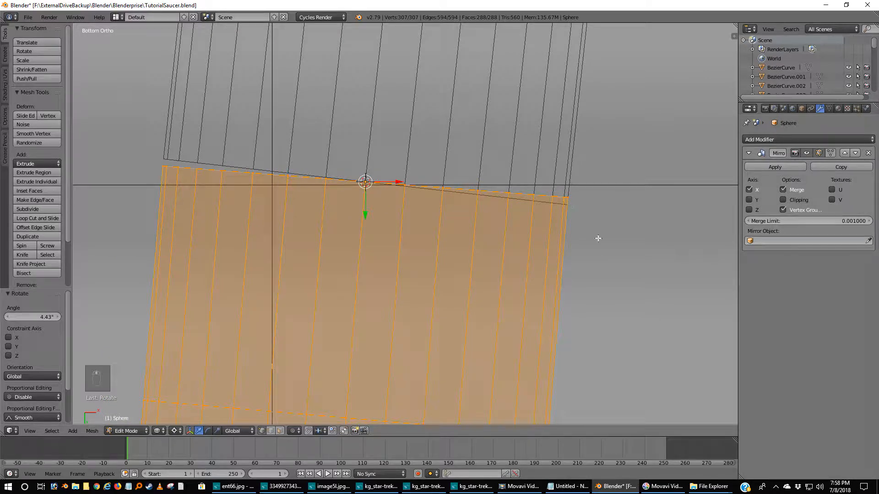
key(r)
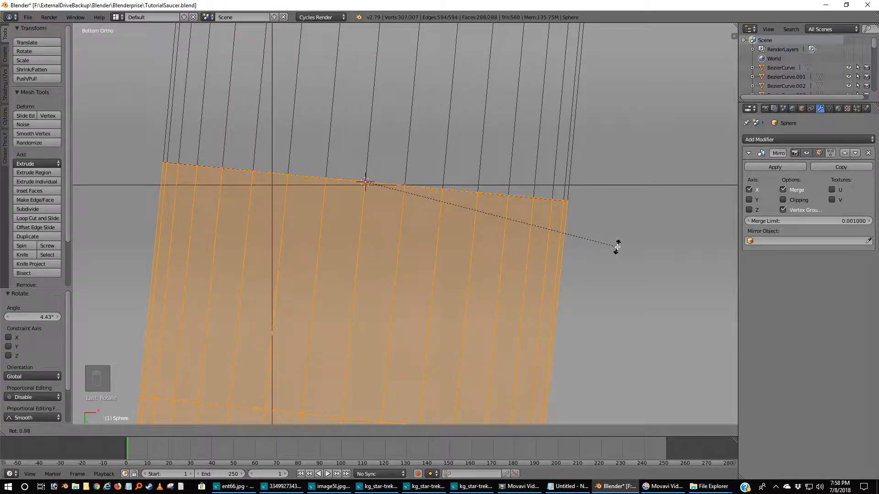
click(617, 246)
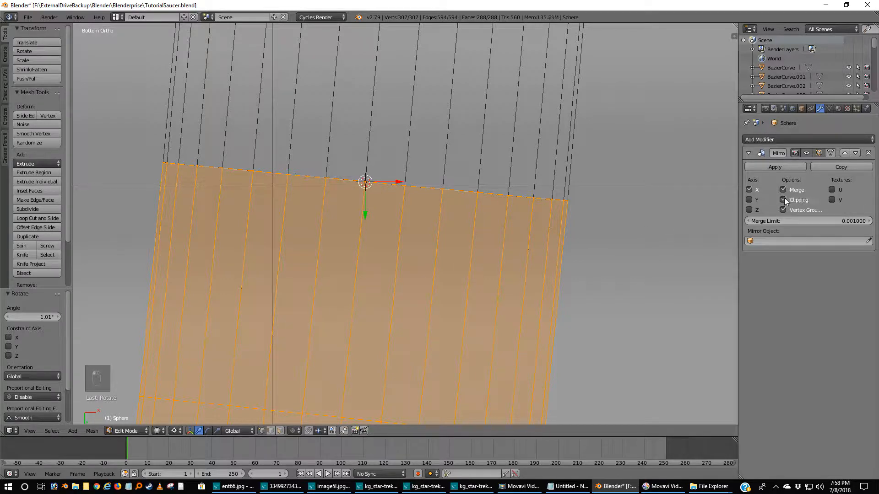
Enable Clipping on the Mirror modifier and apply the modifier to the bar in Object Mode.
scroll(544, 243, down, 15)
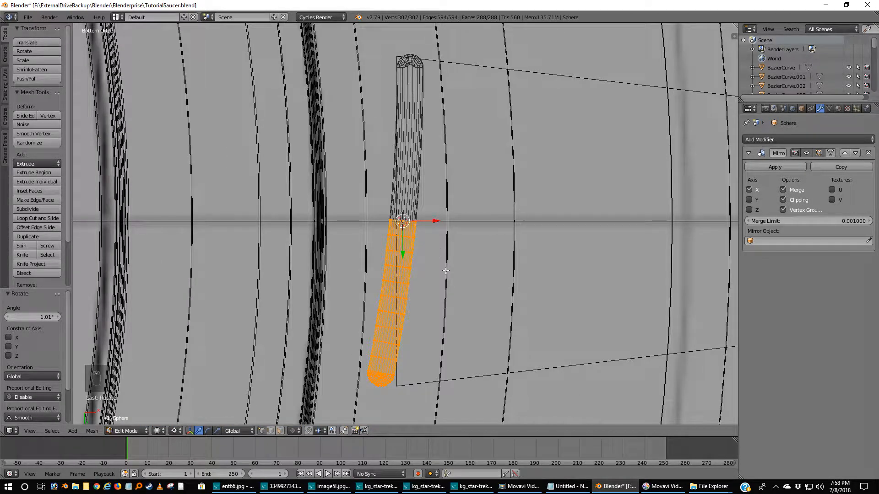
key(Tab)
click(780, 168)
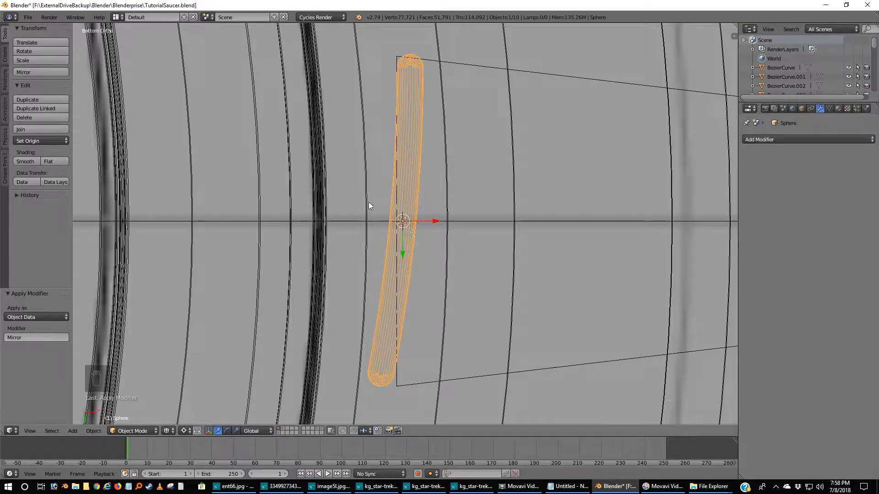
Remove doubles from the bar's entire mesh, recalculate its normals to the outside, and return to Object Mode.
key(Tab)
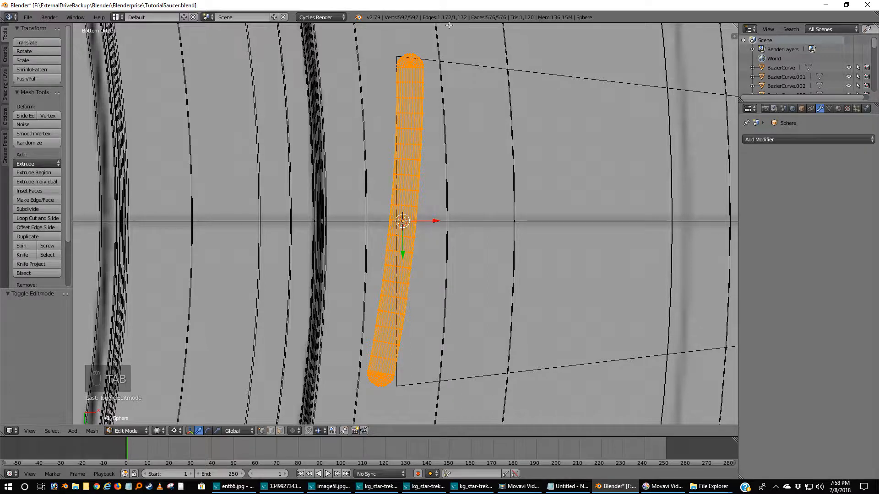
key(a)
key(a)
key(a)
key(a)
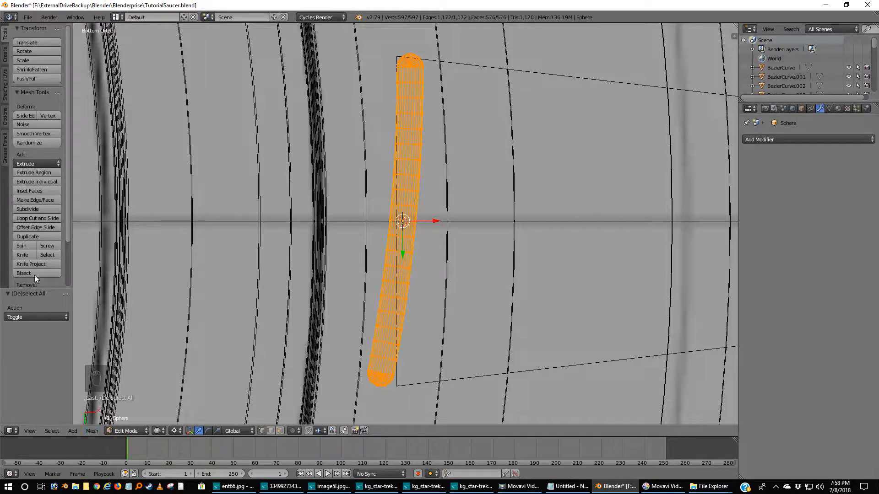
scroll(16, 205, down, 3)
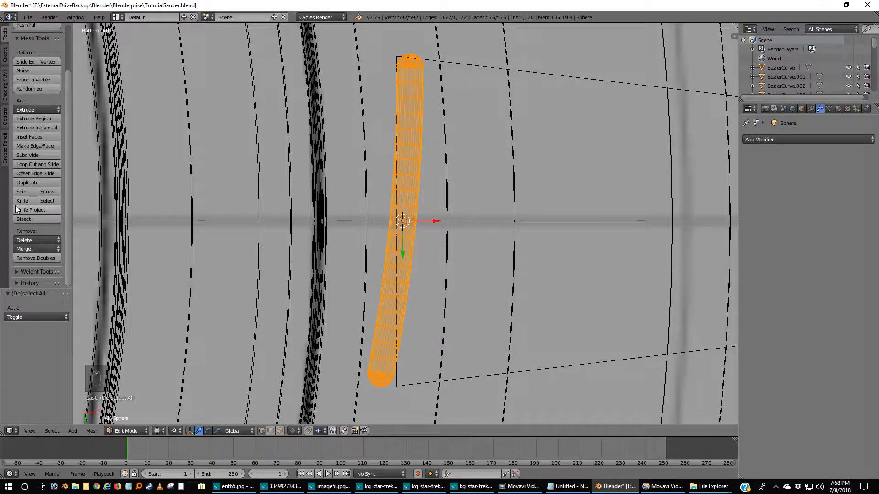
click(37, 258)
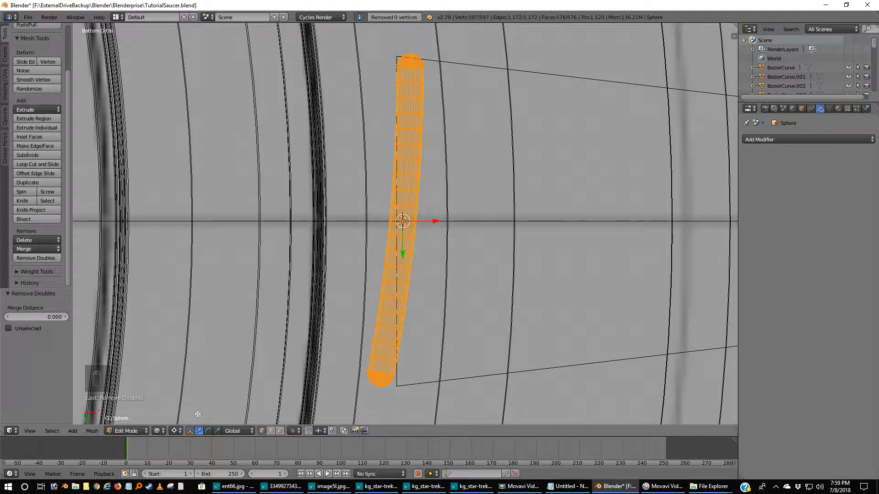
click(92, 431)
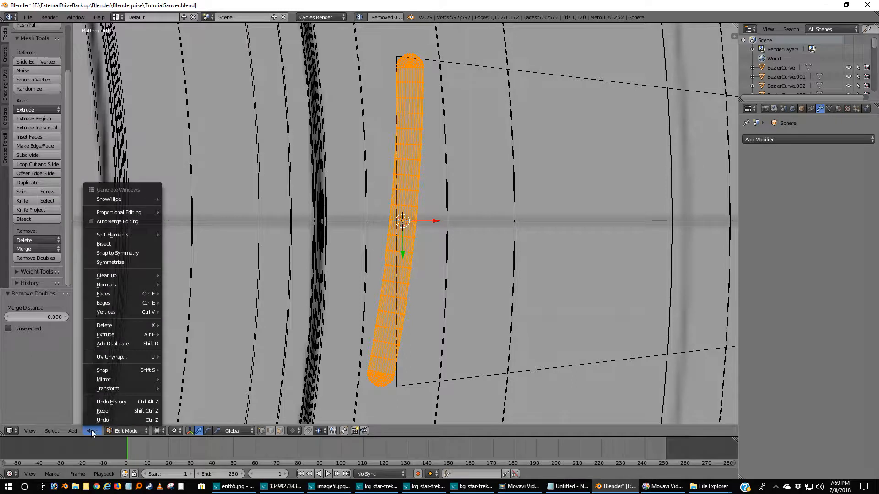
mouse_move(131, 284)
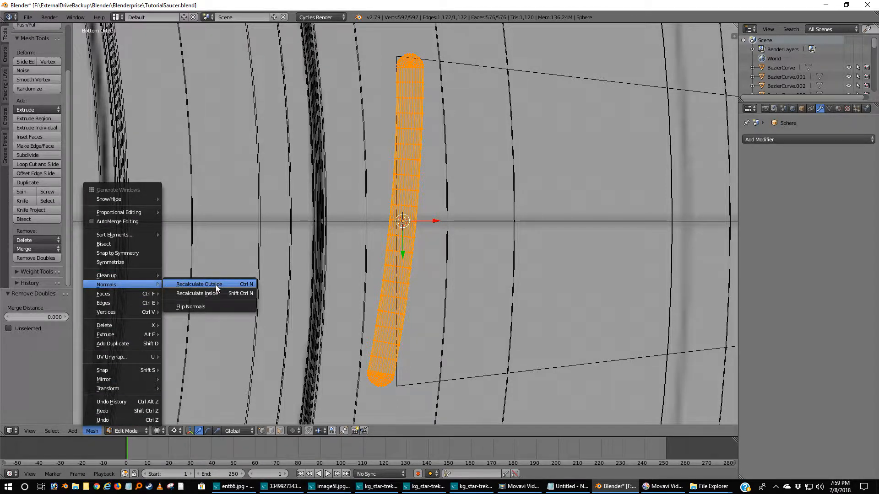
click(215, 285)
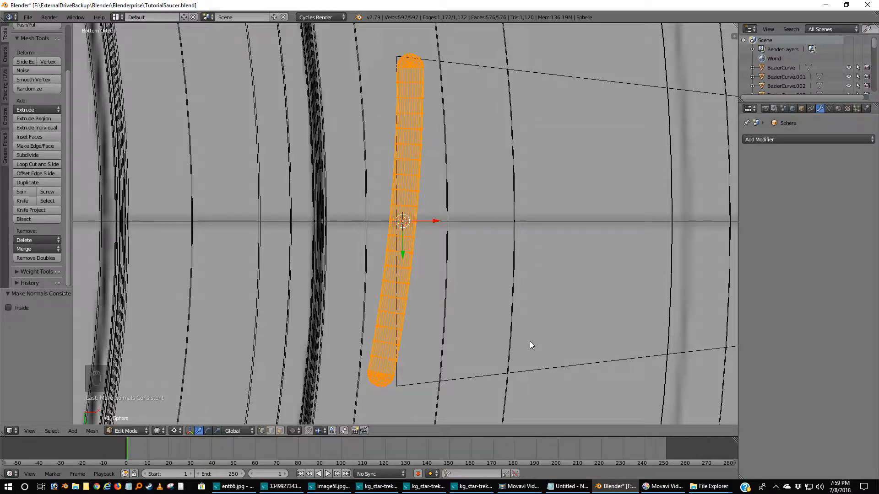
key(Tab)
Rotate the bar -5.49 degrees in bottom view so it sits symmetrically across the triangle's wide end.
key(r)
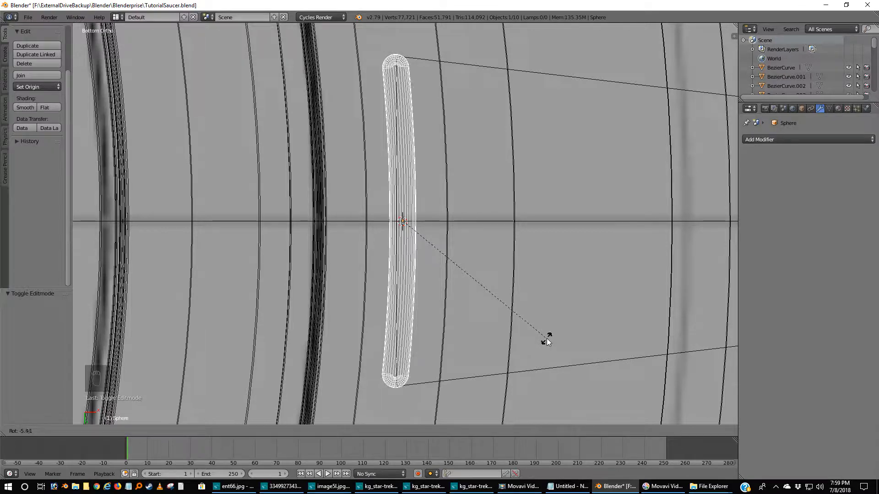
click(547, 339)
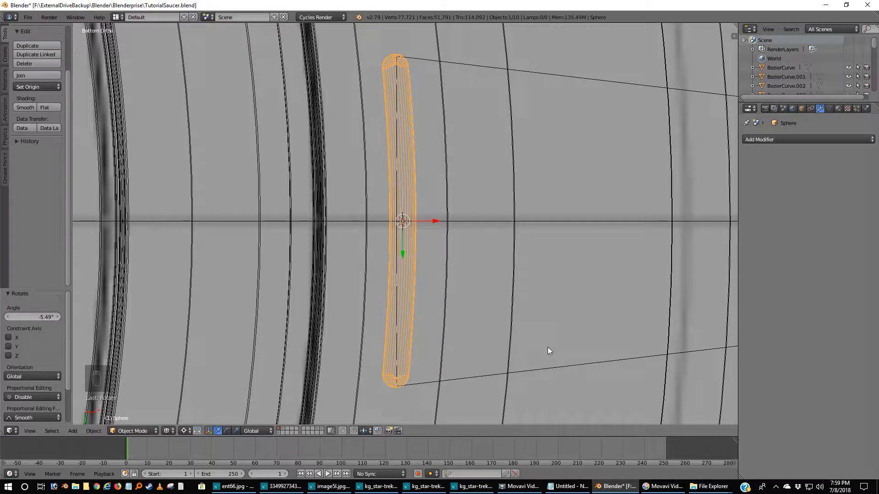
scroll(548, 350, down, 2)
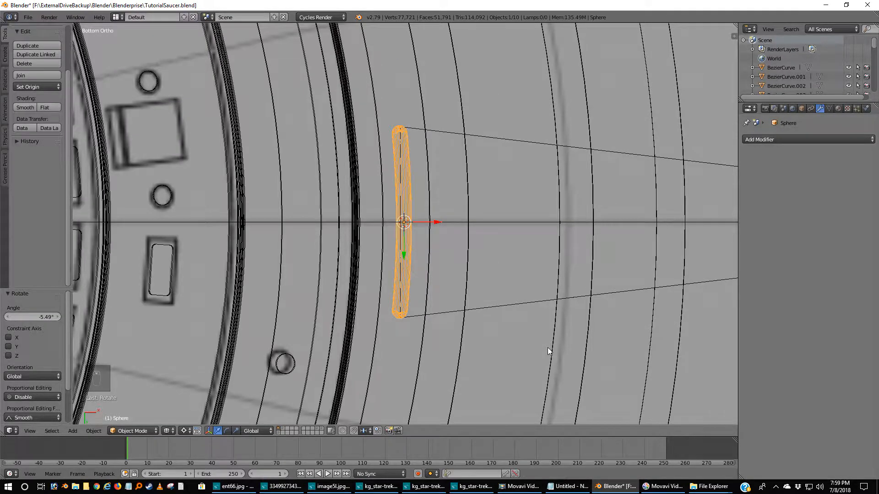
Shade the bar smooth in solid view, then add and apply an Edge Split modifier with a 30° split angle.
key(z)
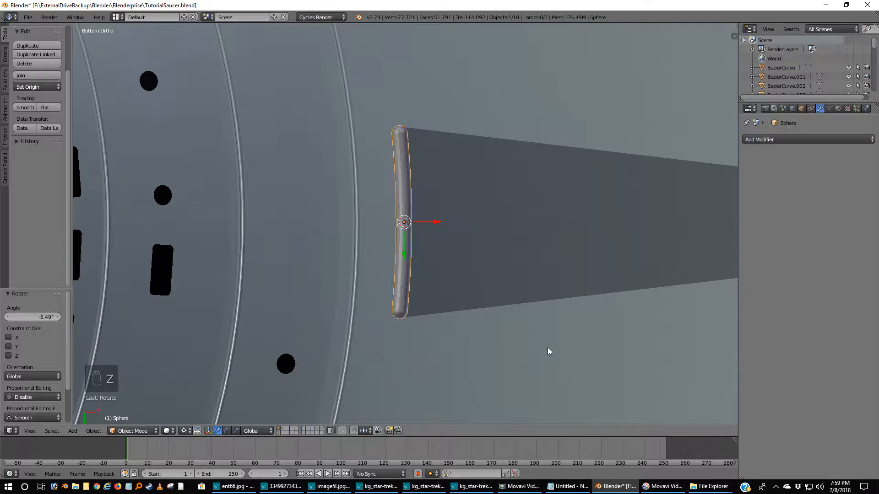
click(24, 107)
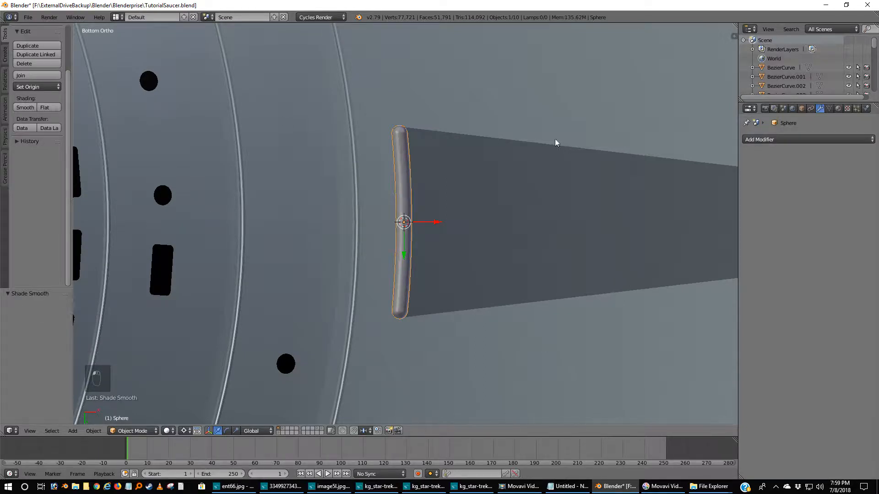
click(789, 137)
click(692, 212)
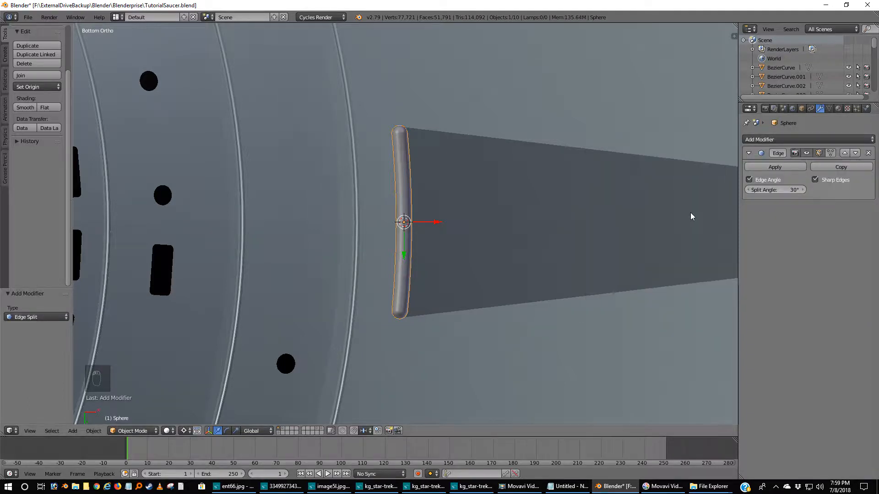
click(774, 168)
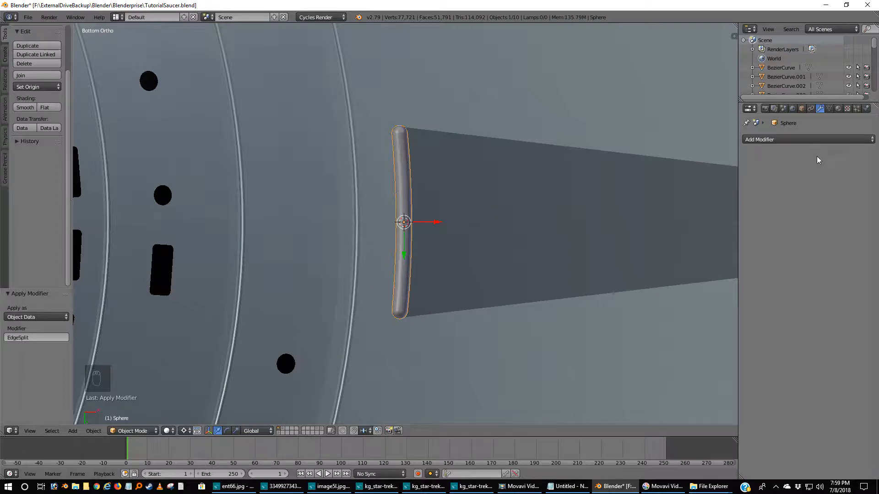
Assign the existing TempTriangle material to the bar.
scroll(611, 186, down, 3)
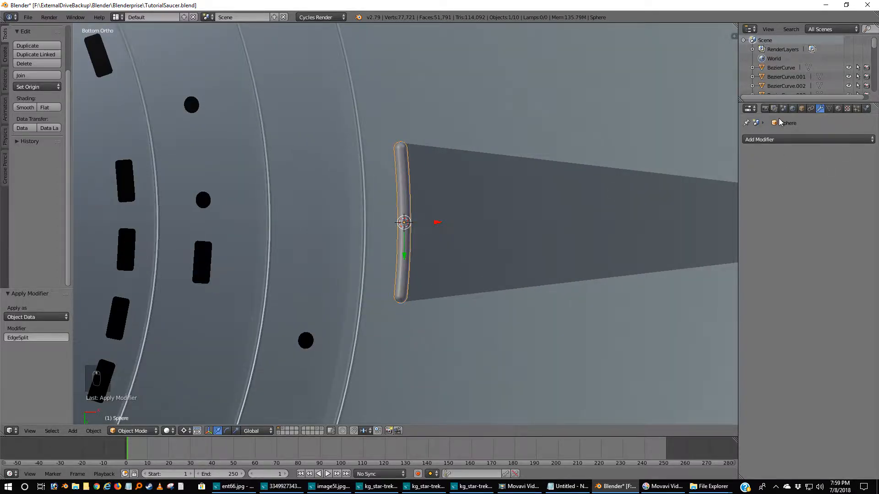
click(838, 108)
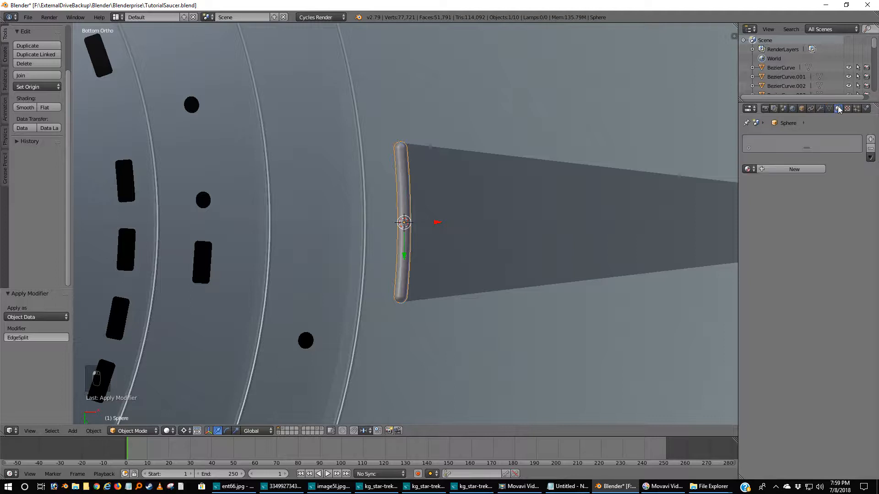
click(749, 168)
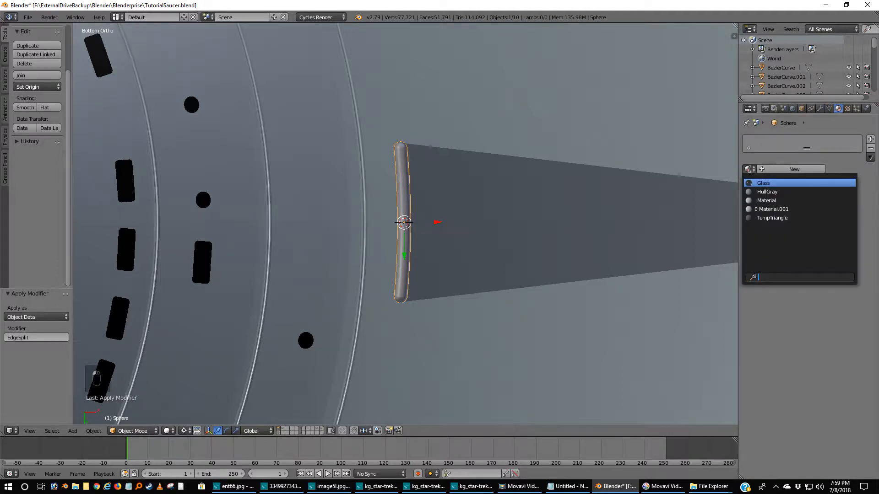
click(766, 218)
scroll(490, 200, down, 6)
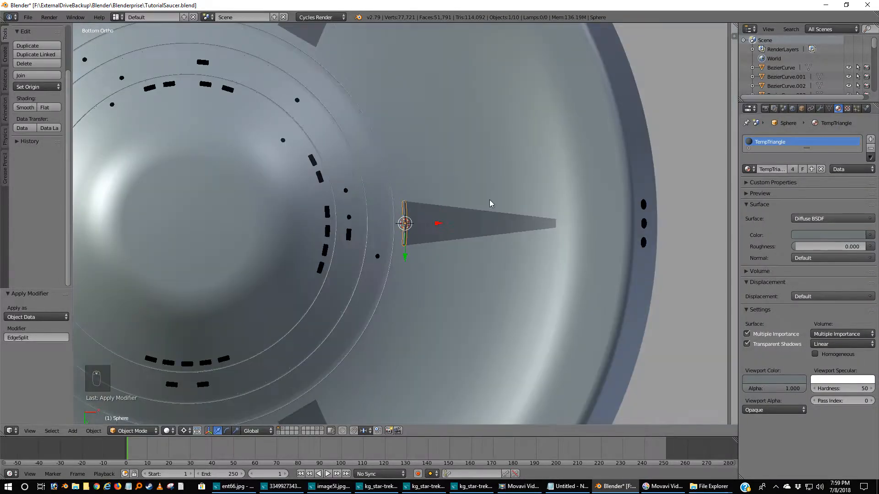
scroll(490, 199, up, 2)
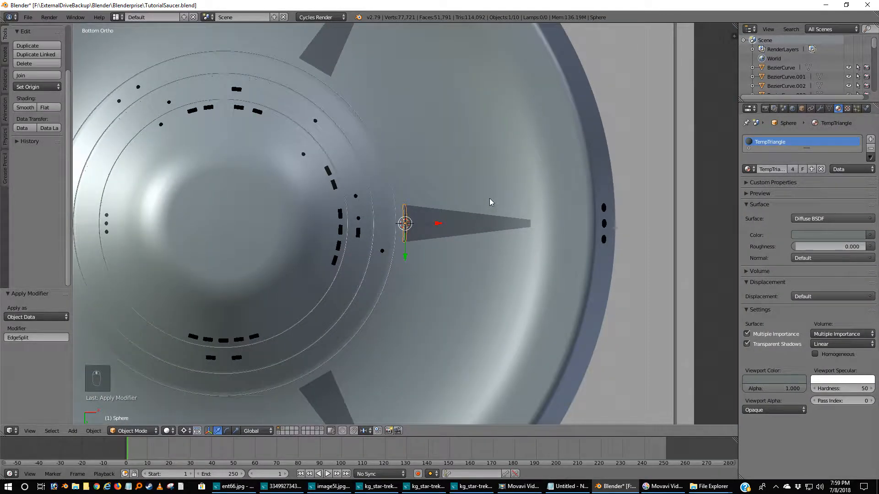
key(shift+d)
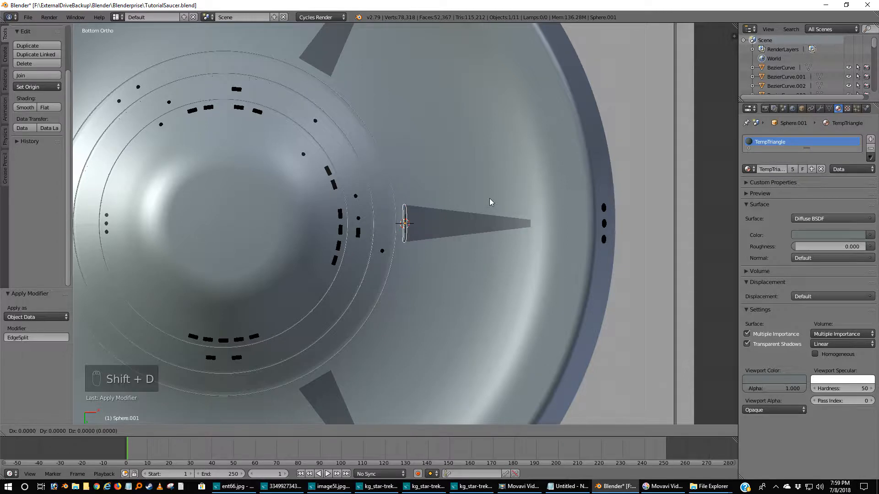
right_click(490, 202)
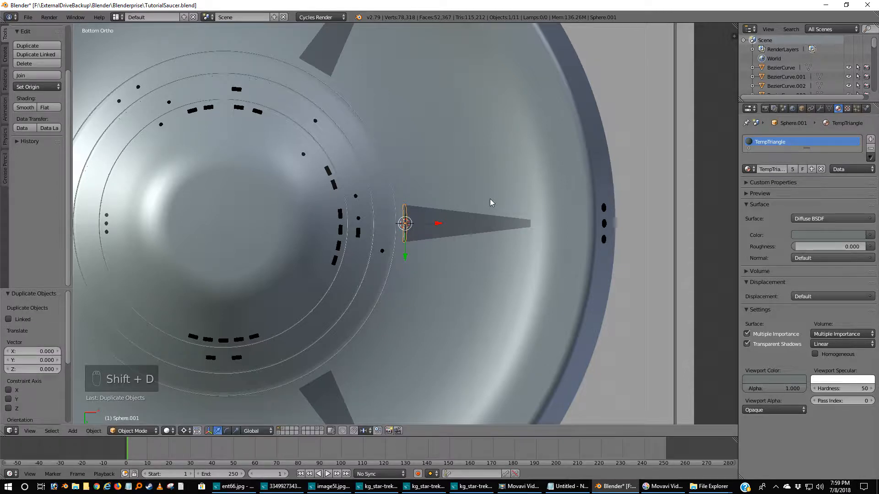
key(x)
click(462, 242)
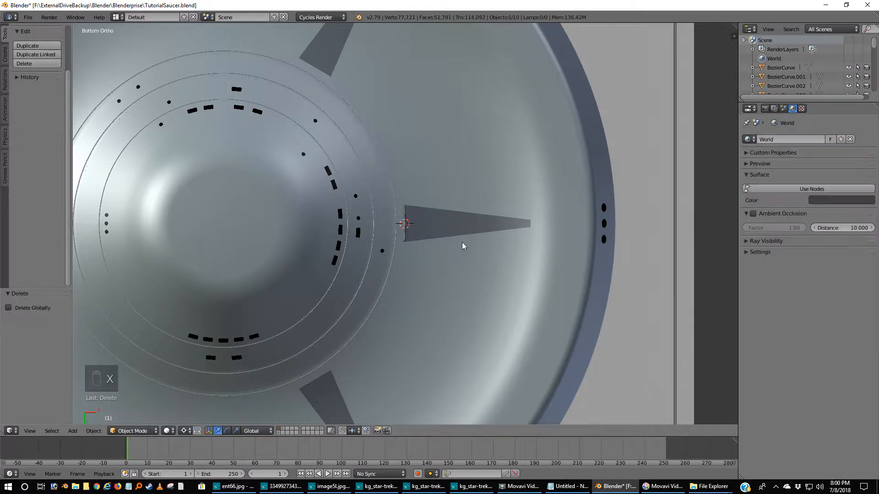
right_click(404, 222)
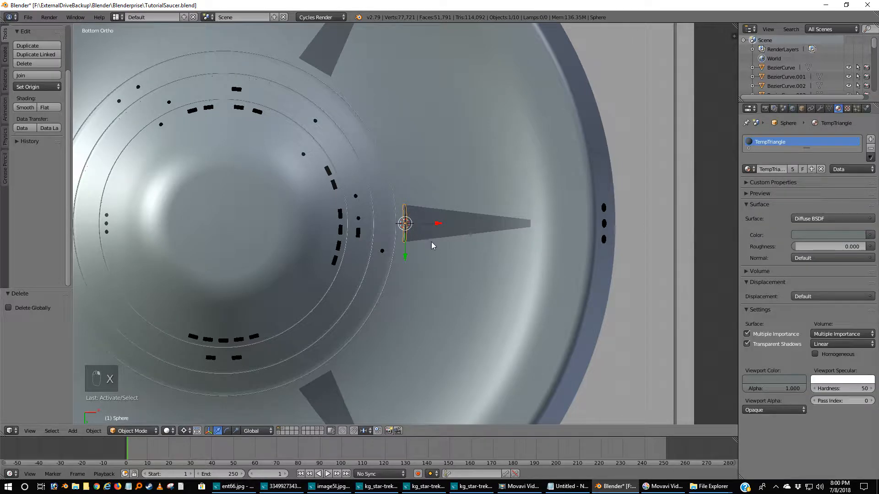
In front wireframe view, raise the bar 0.004 along Z into the hull surface and set its origin to its geometry.
key(z)
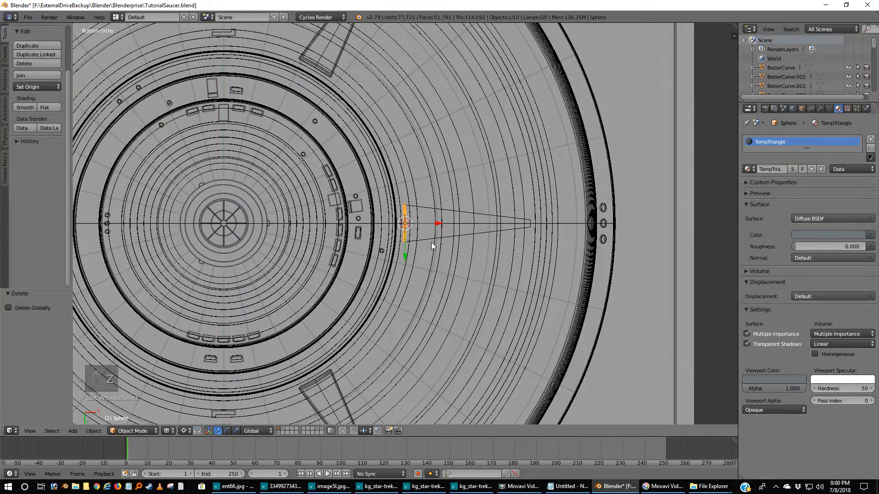
key(KP_1)
scroll(423, 279, up, 5)
scroll(424, 283, up, 6)
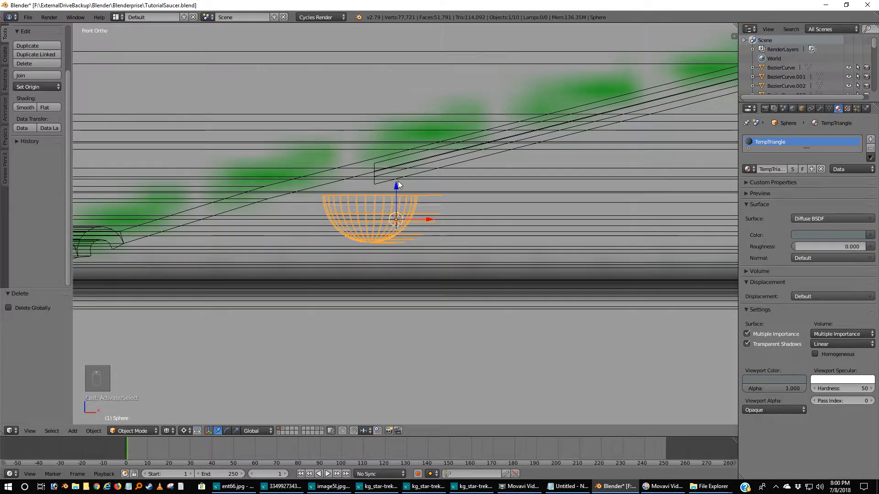
drag(397, 189, 400, 167)
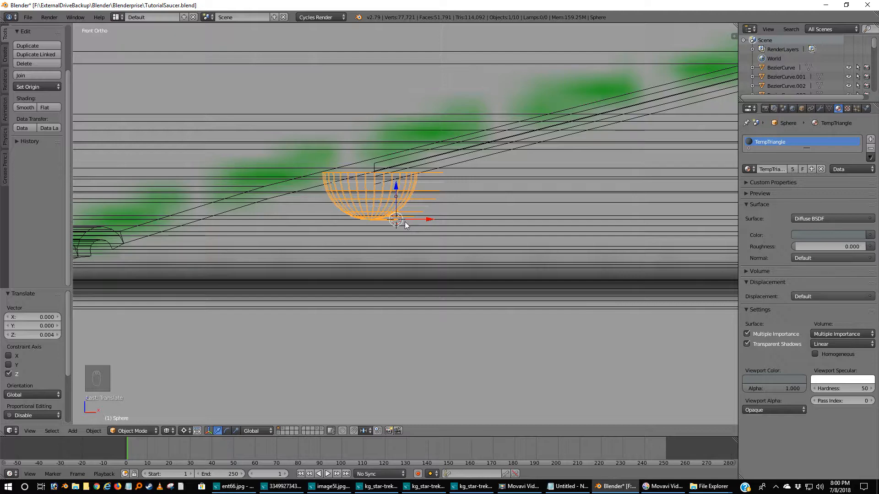
key(ctrl+alt+shift+c)
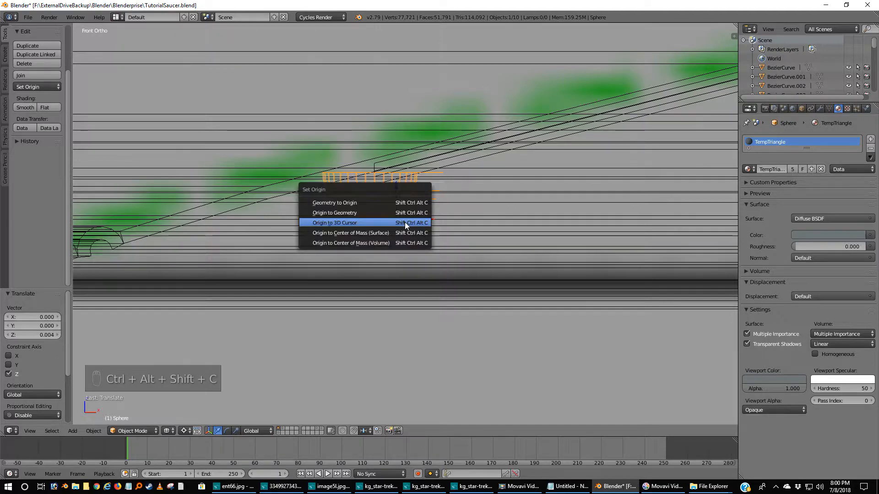
click(358, 213)
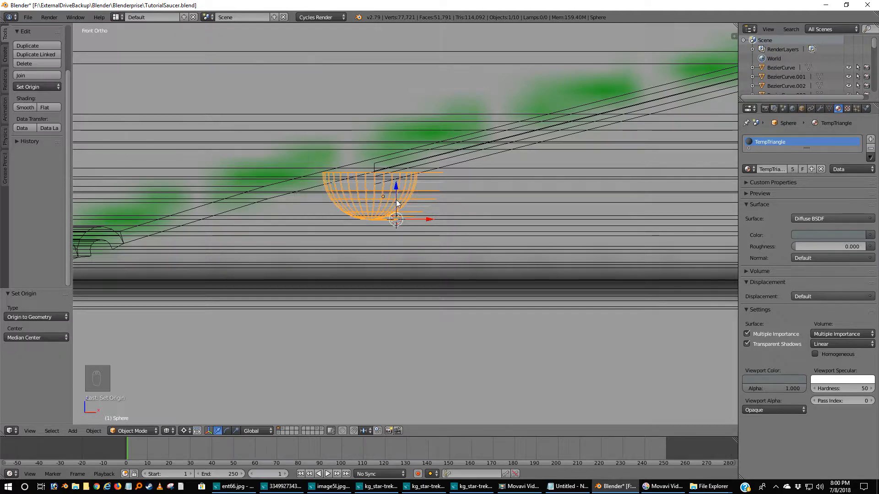
In bottom wireframe view, select only the bar's middle cross-section vertices in Edit Mode and snap the 3D cursor to them.
scroll(396, 211, down, 3)
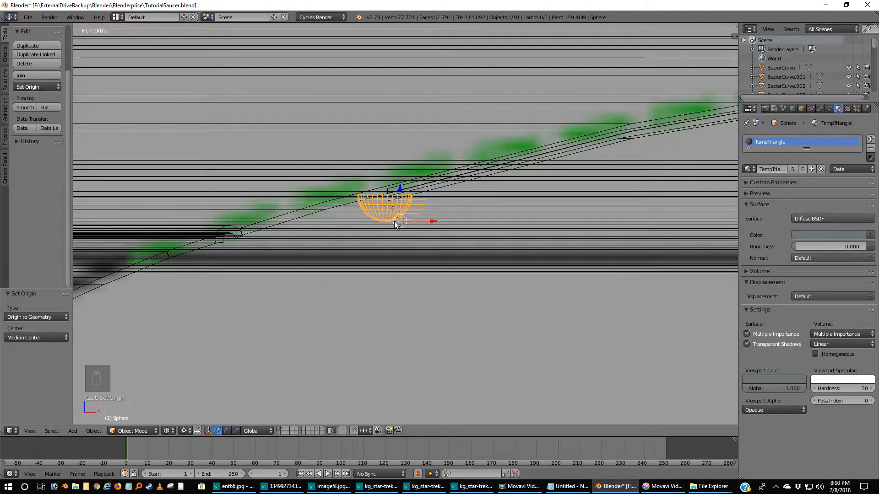
key(ctrl+KP_7)
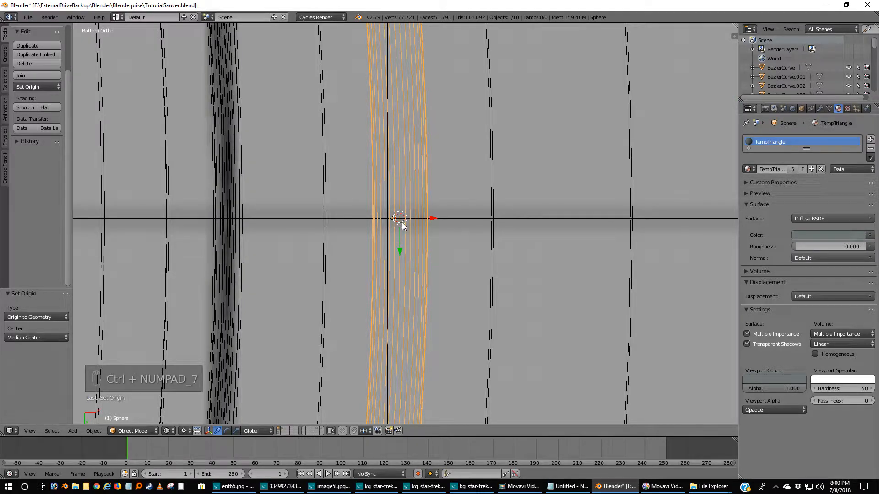
scroll(413, 200, down, 4)
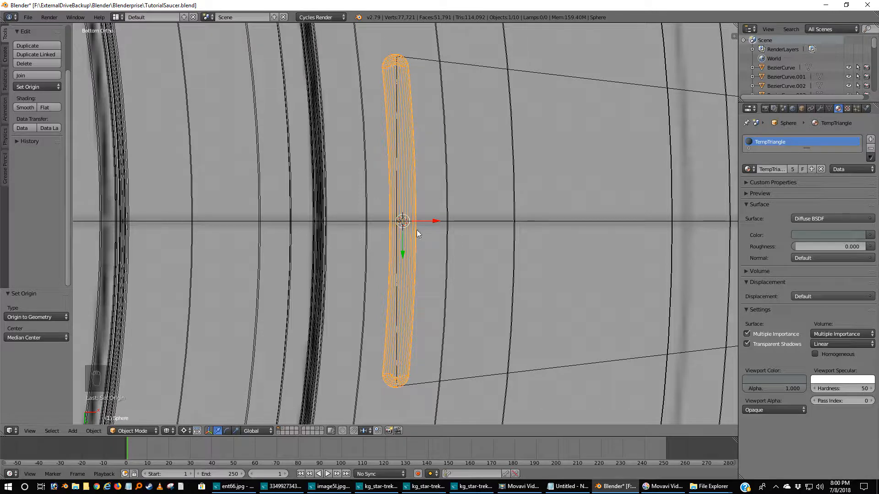
scroll(413, 237, up, 3)
scroll(413, 237, up, 3)
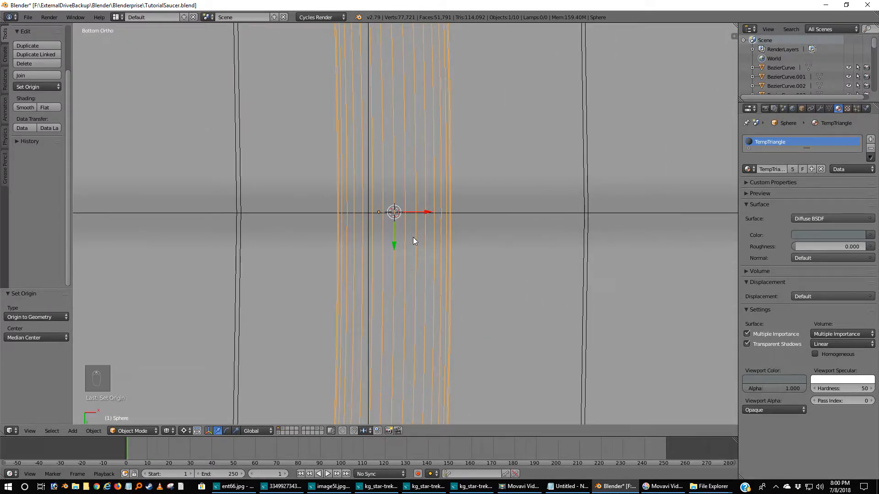
key(KP_1)
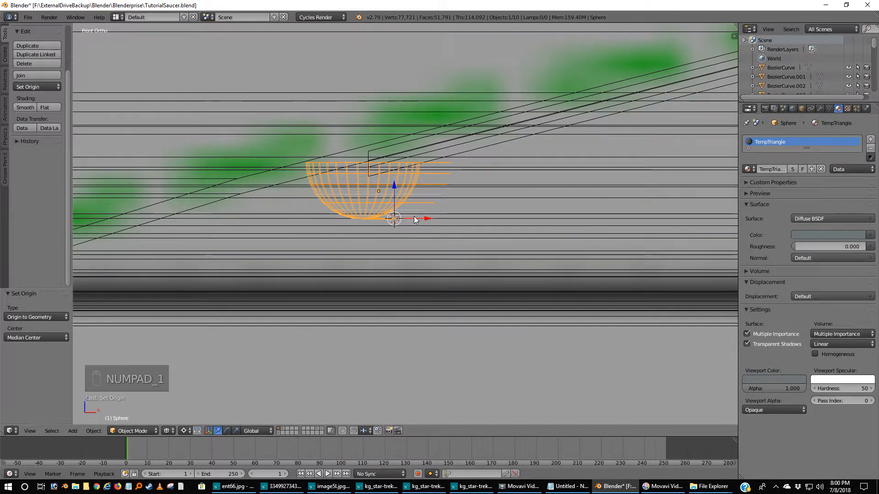
key(ctrl+KP_7)
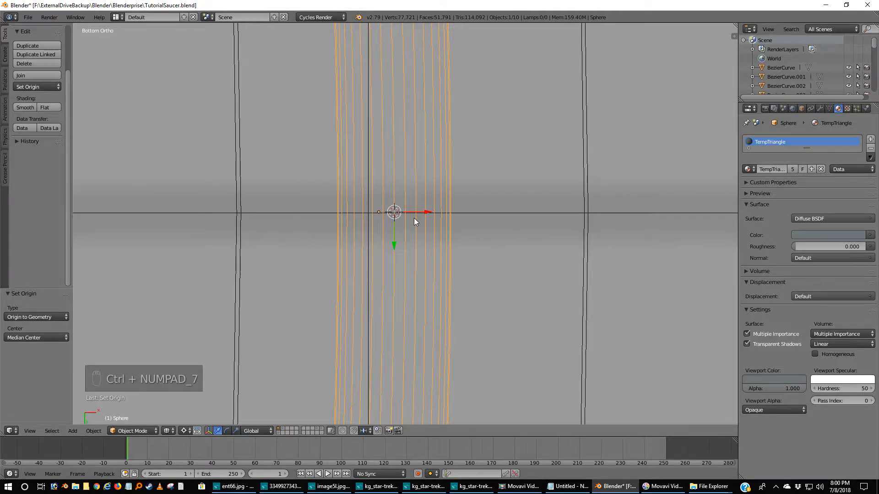
key(Tab)
key(a)
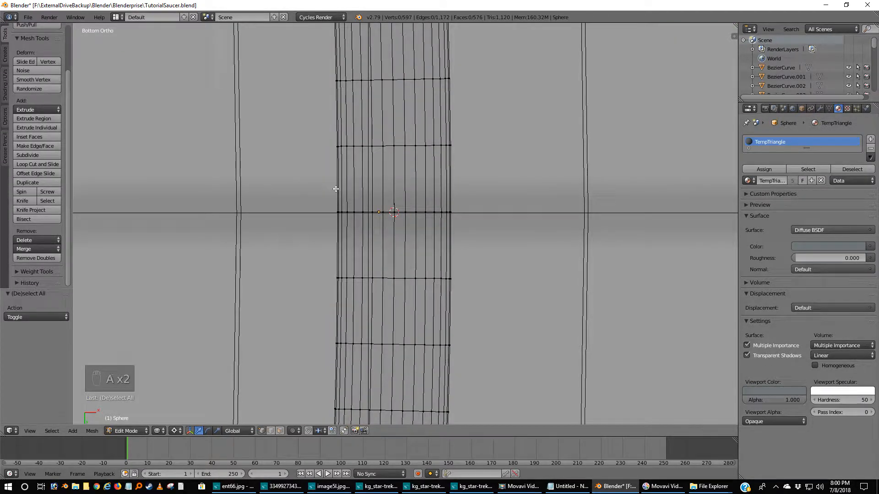
key(b)
drag(323, 202, 498, 241)
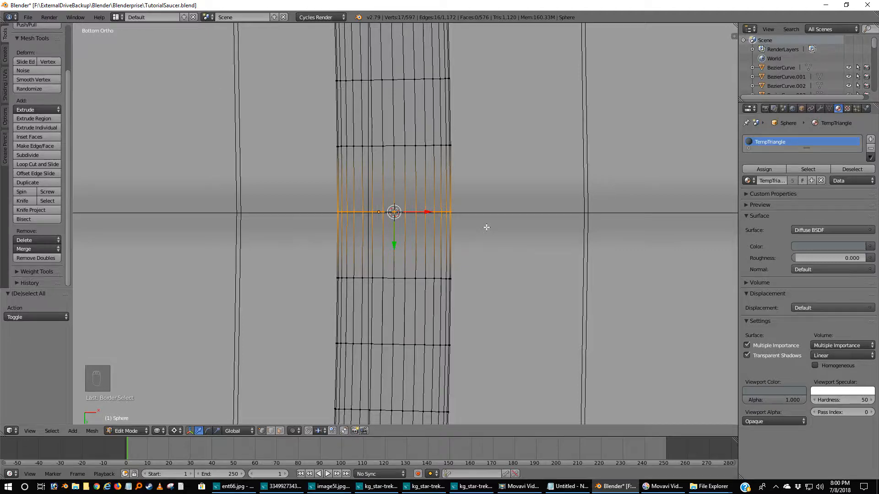
key(shift+s)
click(482, 229)
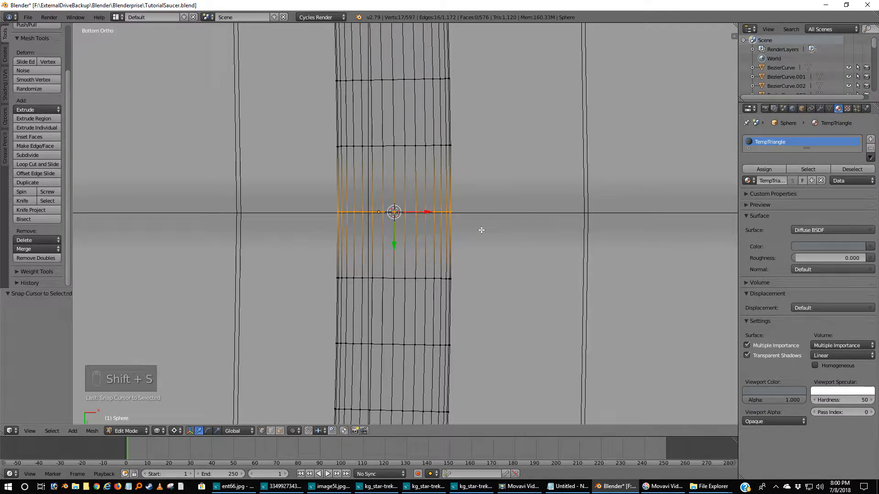
Return to Object Mode and set the bar's origin to the 3D cursor.
key(KP_1)
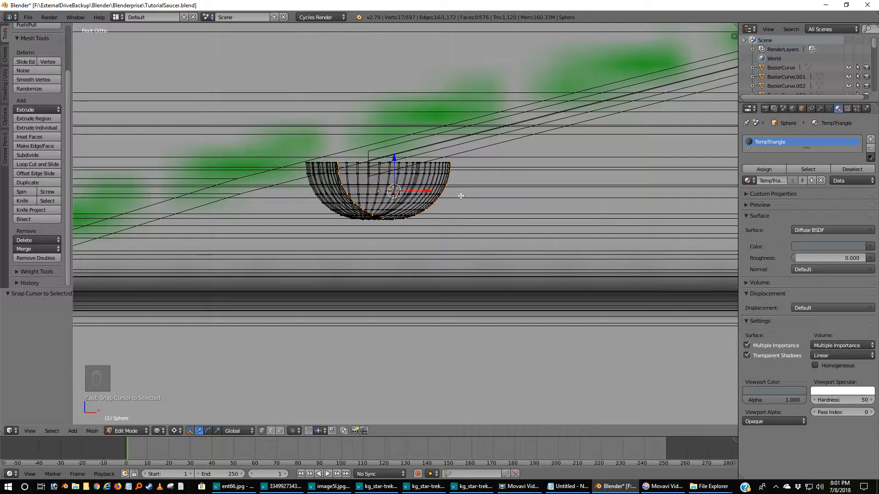
key(ctrl+KP_7)
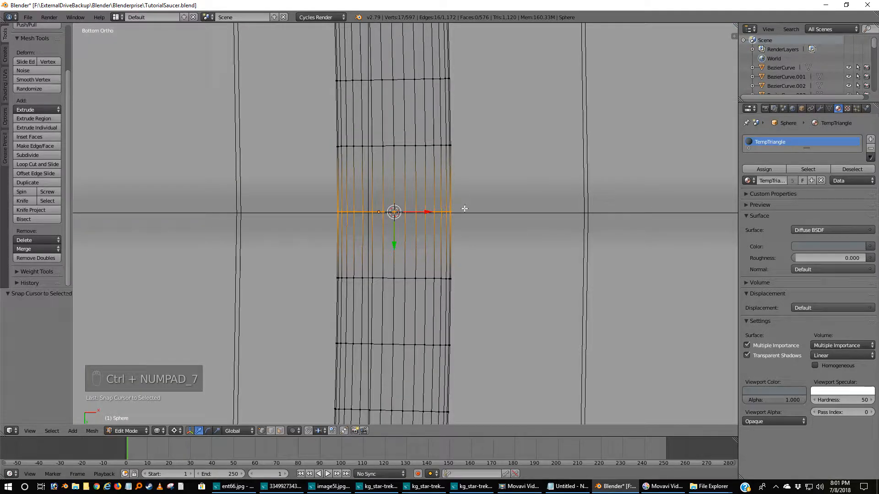
key(Tab)
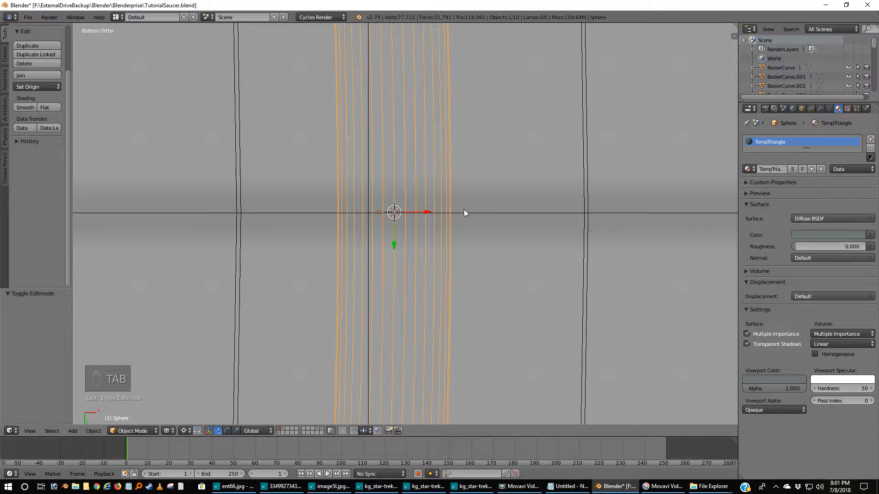
key(ctrl+alt+shift+c)
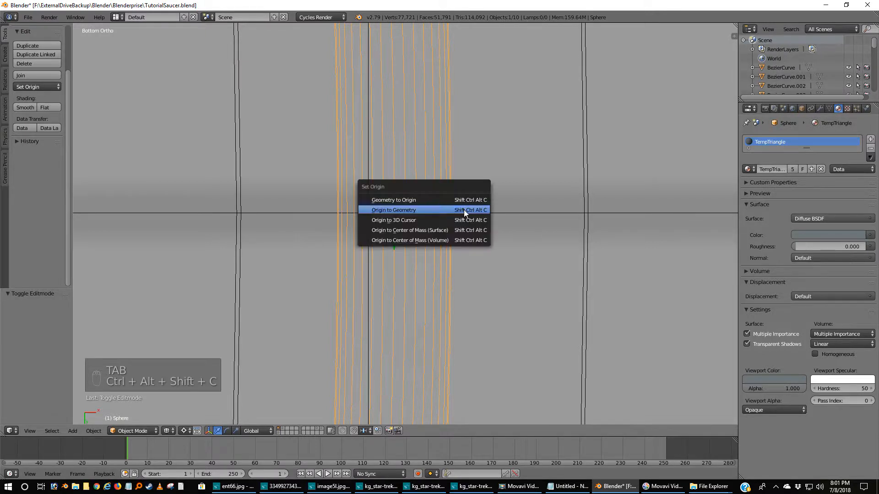
click(419, 220)
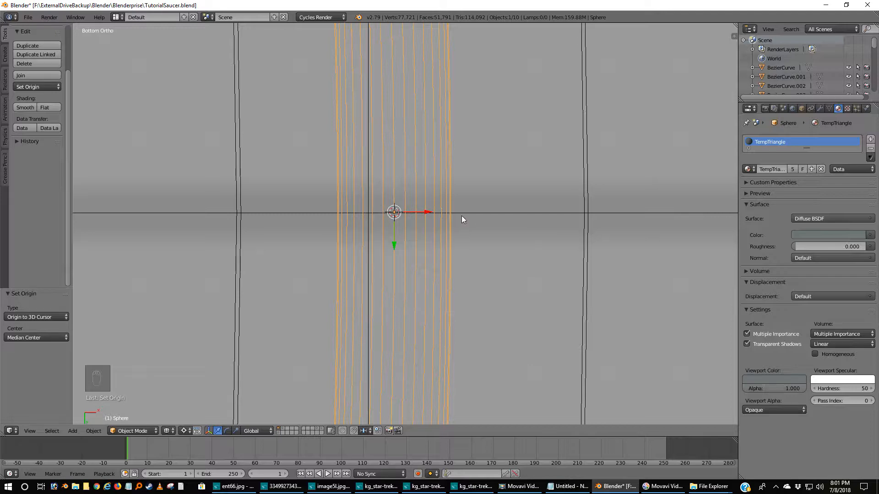
In front view, rotate the bar -13.8° to match the slope of the hull surface.
key(KP_1)
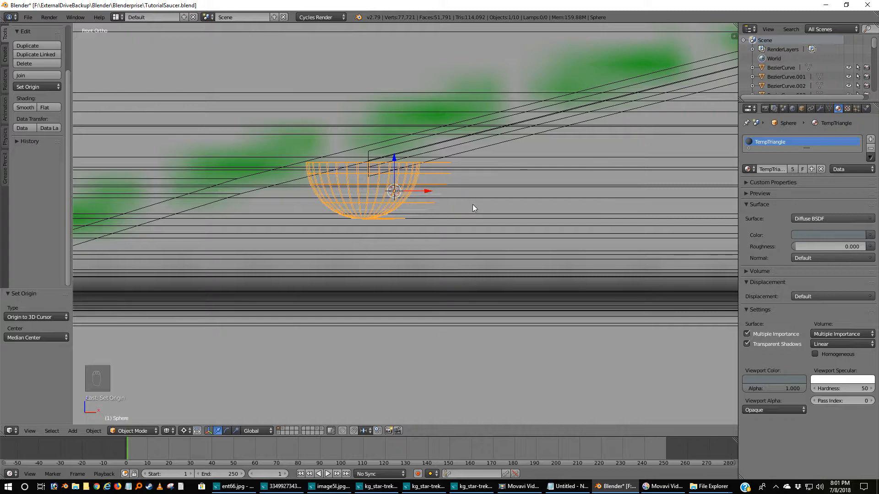
key(r)
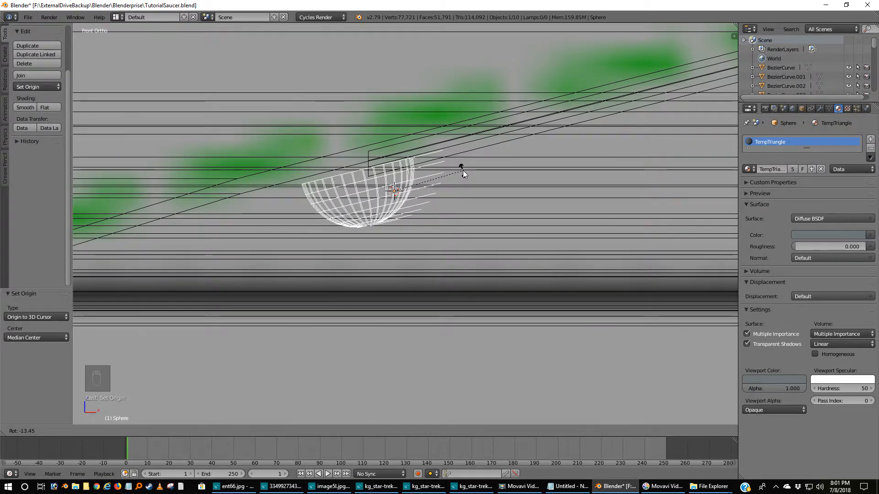
click(463, 170)
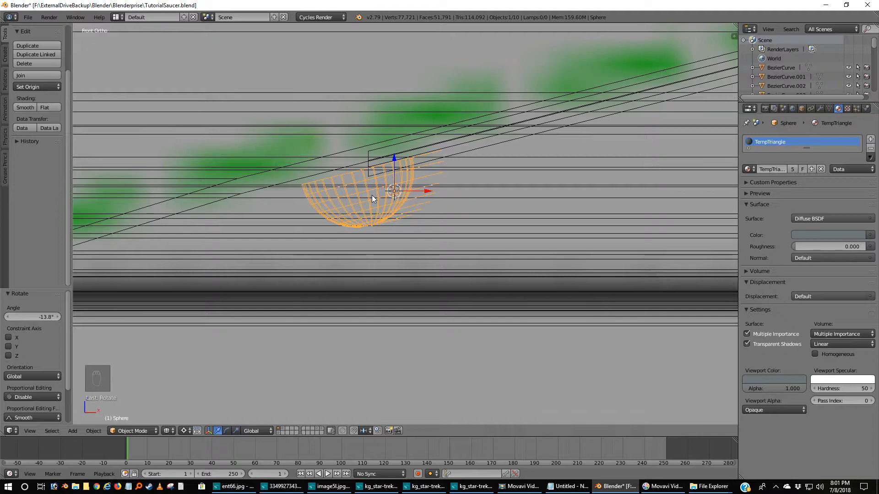
Raise the bar 0.001 along Z into the hull and fine-tune its tilt by rotating it -0.564°.
key(g)
key(z)
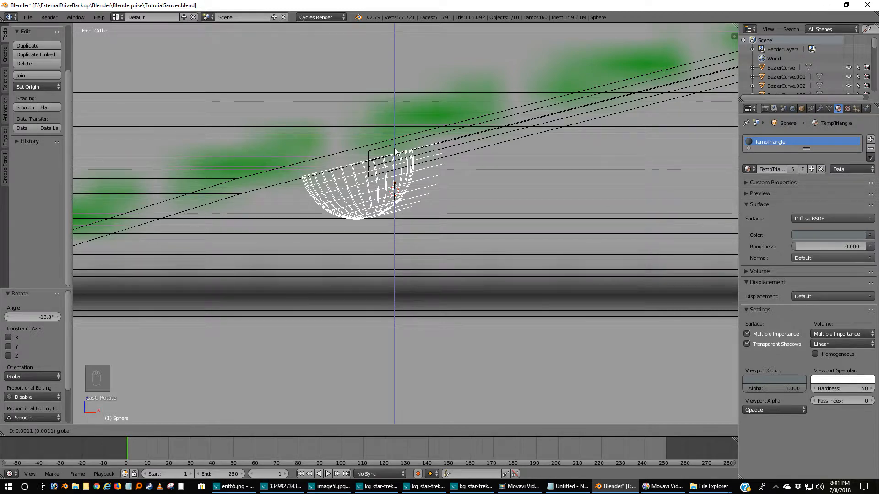
click(395, 147)
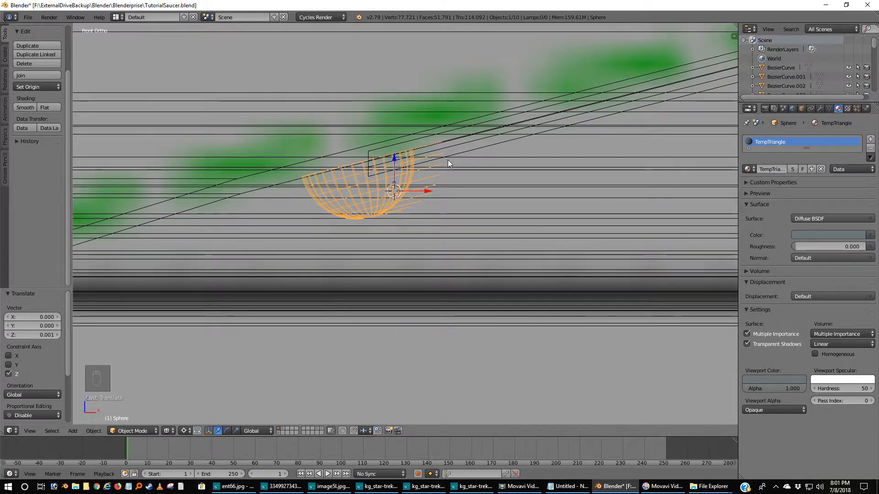
key(r)
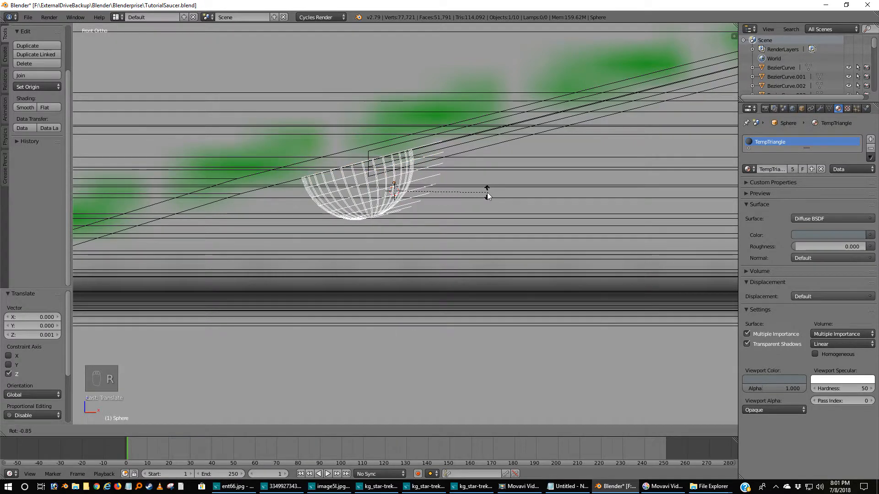
click(487, 193)
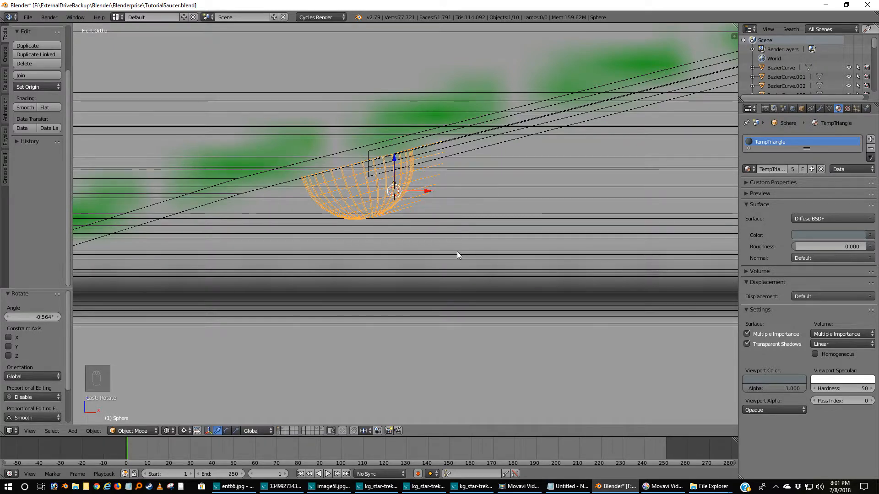
In solid bottom view, duplicate the bar in place and set the pivot point to 3D Cursor.
key(ctrl+KP_7)
scroll(465, 249, down, 5)
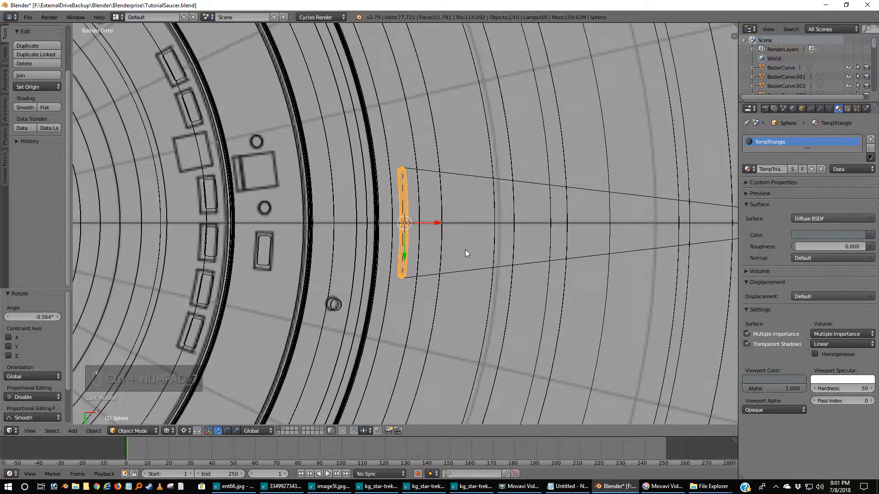
key(z)
scroll(465, 250, down, 4)
middle_drag(466, 251, 521, 286)
key(ctrl+KP_7)
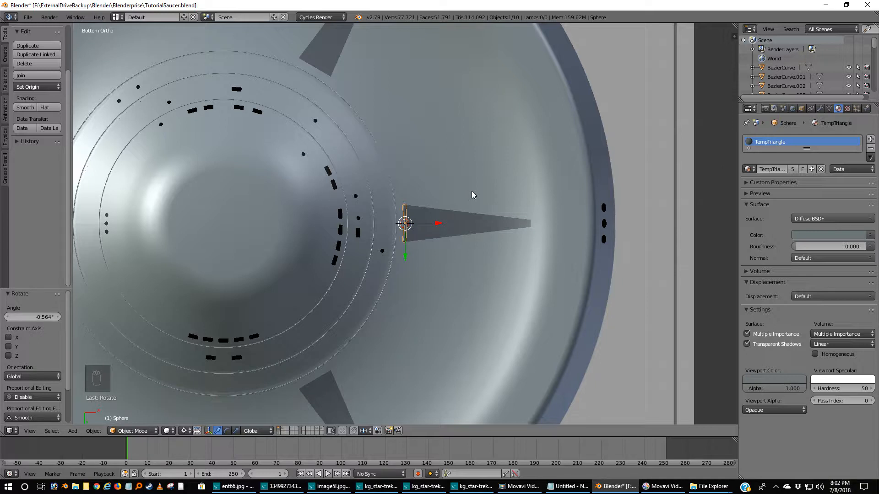
key(shift+d)
right_click(472, 191)
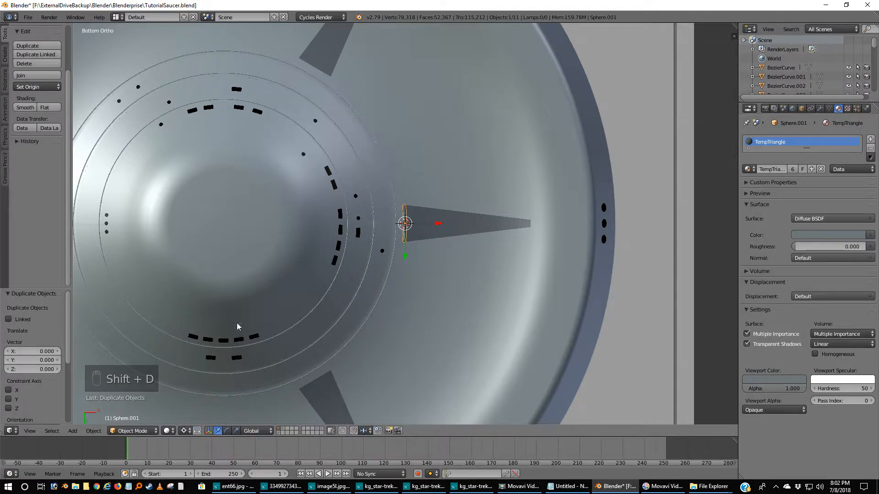
click(184, 430)
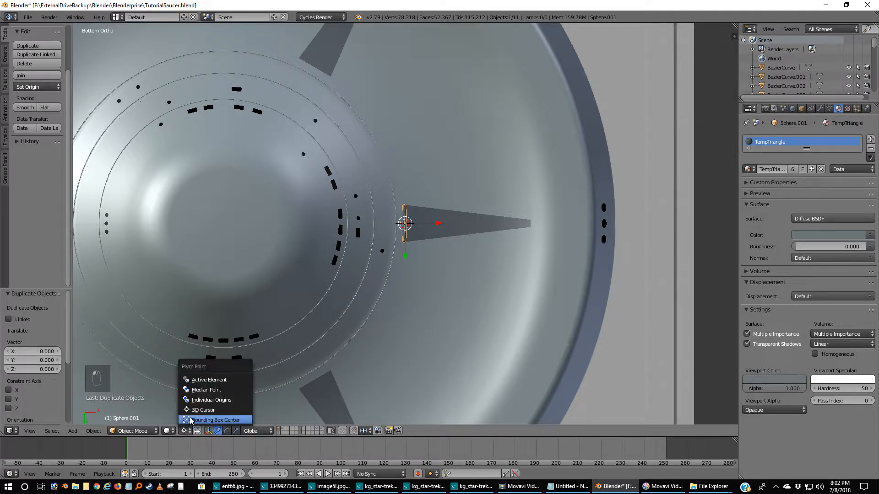
click(203, 410)
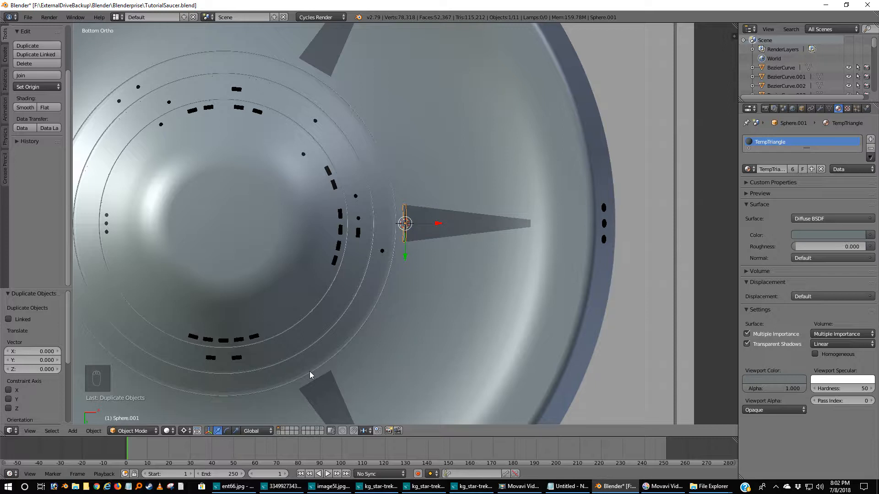
text(r47)
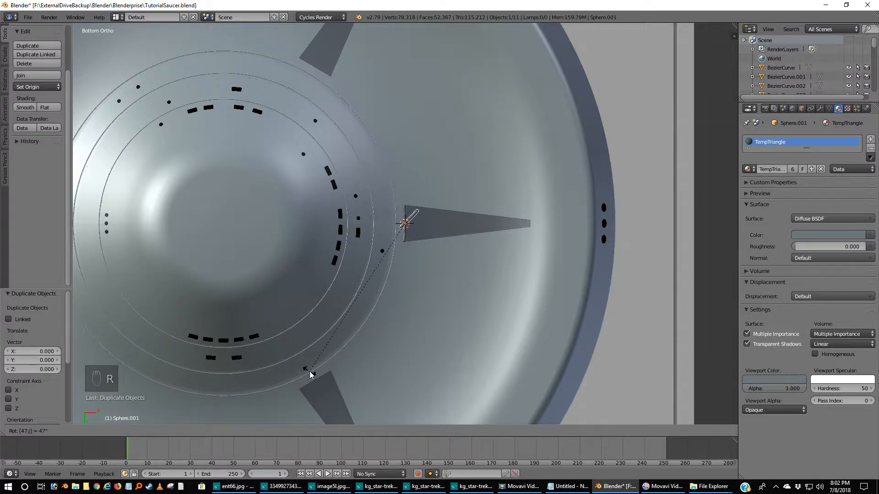
text(.9)
key(Return)
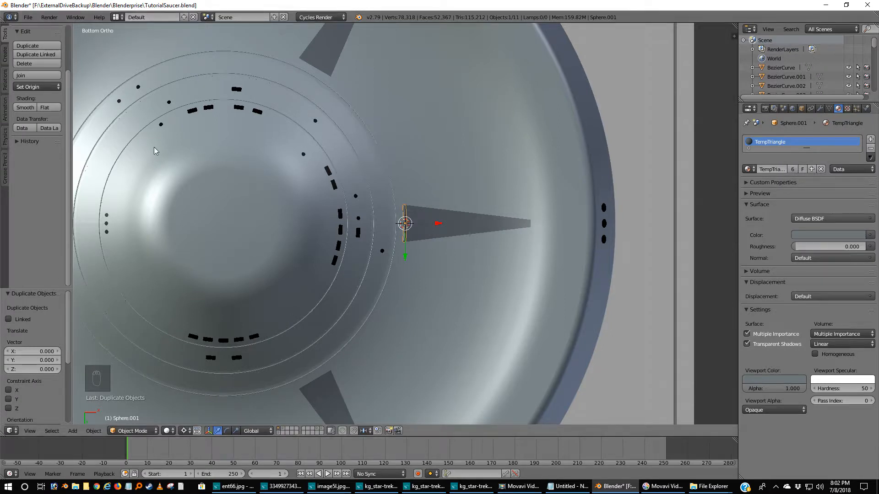
Keep 3D Cursor as the pivot point and snap the cursor to the scene center.
click(184, 431)
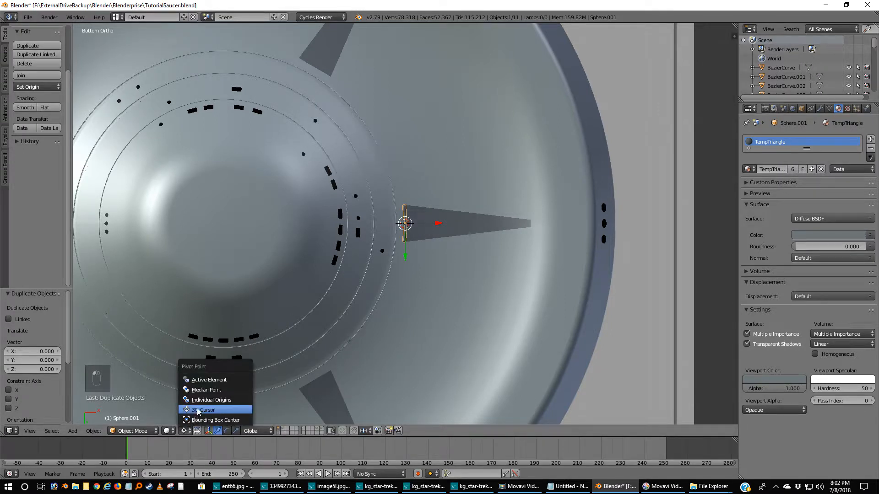
click(197, 412)
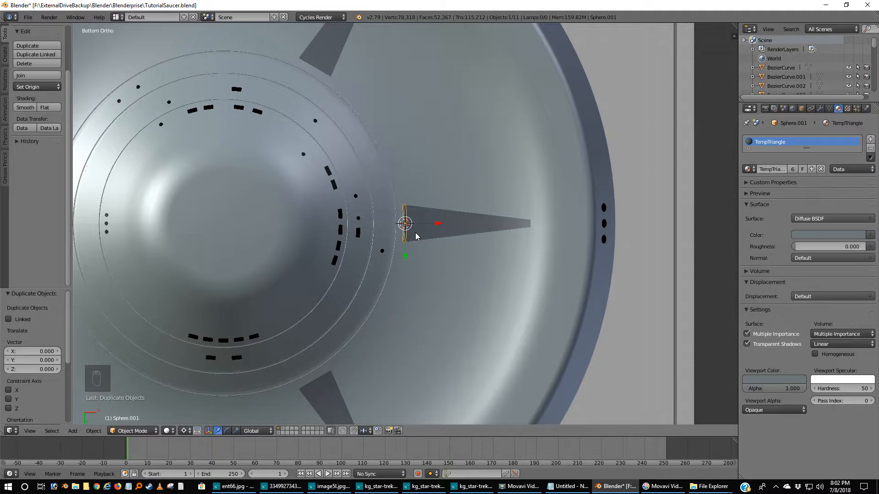
key(shift+s)
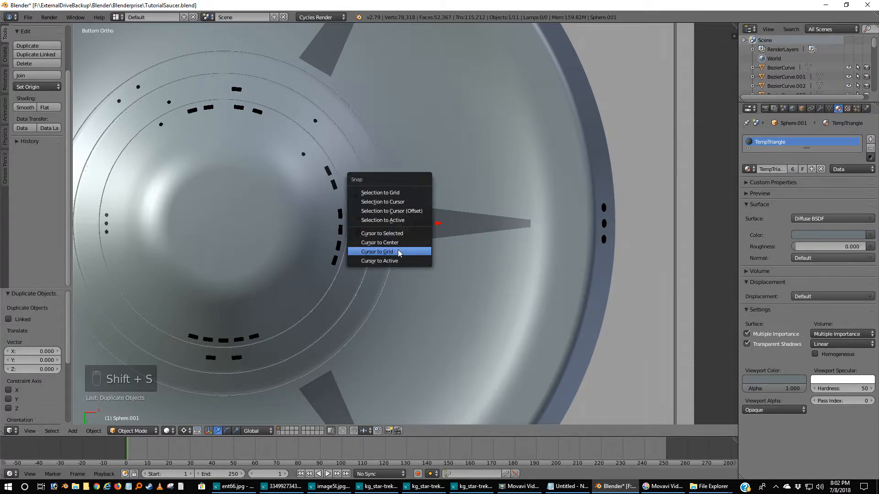
click(398, 243)
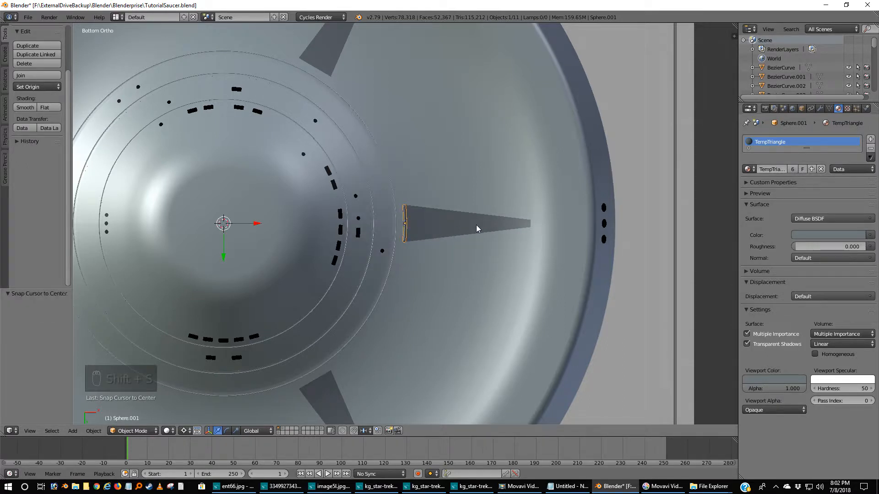
key(r)
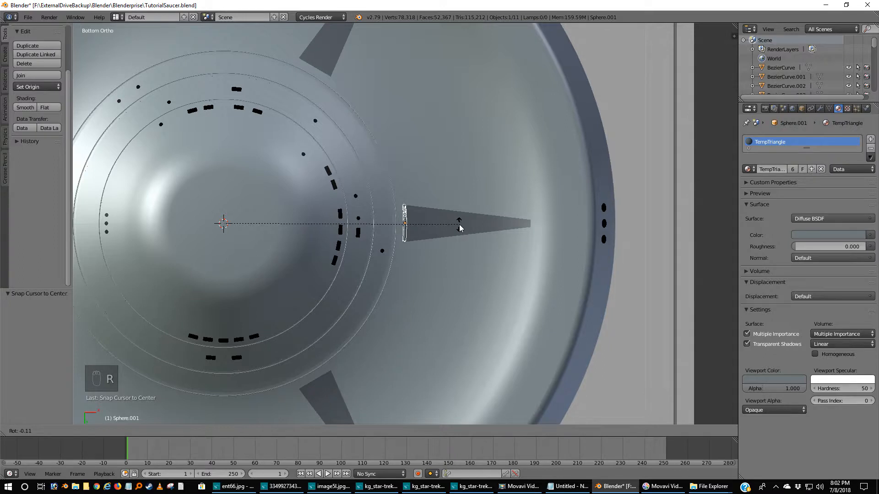
text(49)
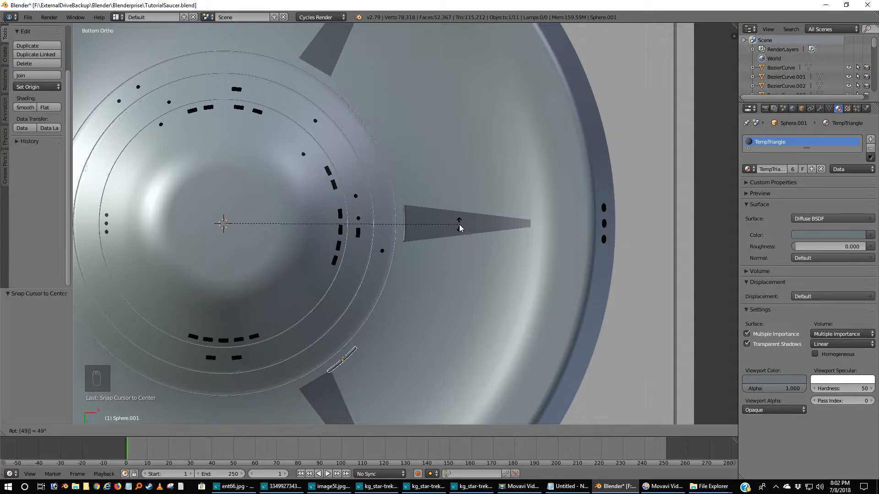
key(Escape)
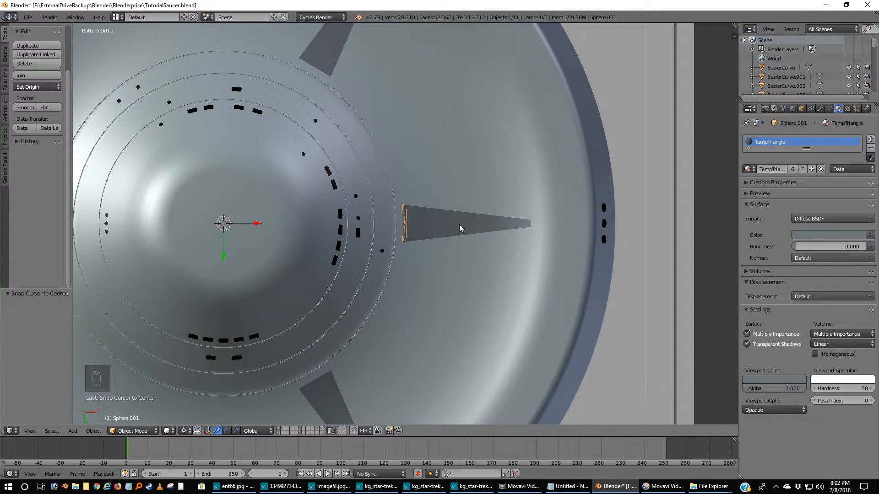
Rotate the duplicated bar 59.74° about the 3D cursor onto the wide end of the neighbouring triangle.
text(r57)
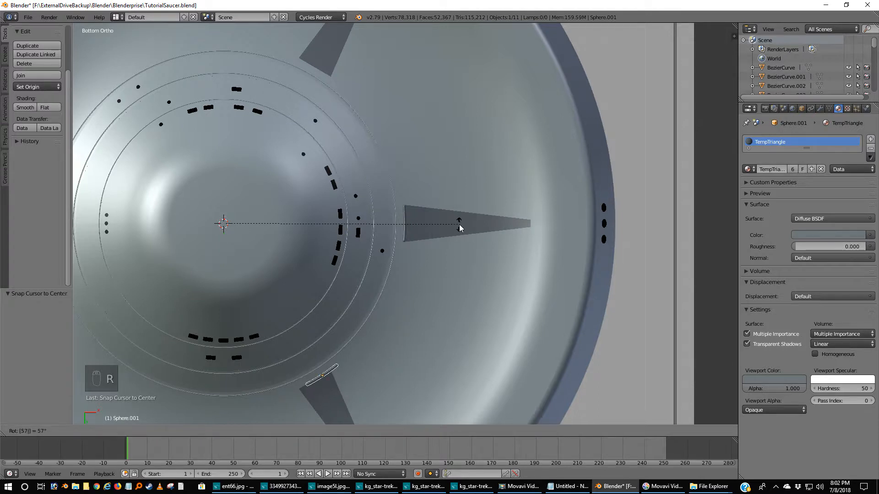
key(BackSpace)
key(BackSpace)
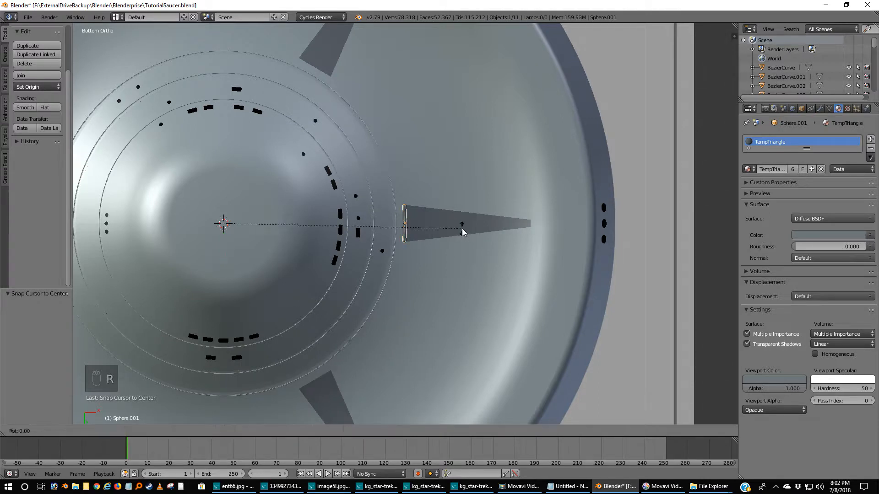
text(59.74)
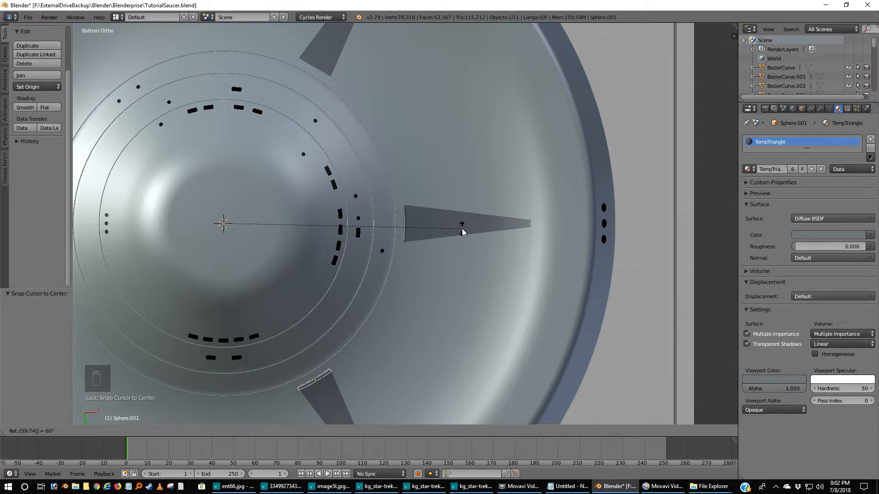
key(Return)
Rotate the original bar -59.74° about the 3D cursor onto the wide end of the opposite triangle.
right_click(405, 229)
text(r)
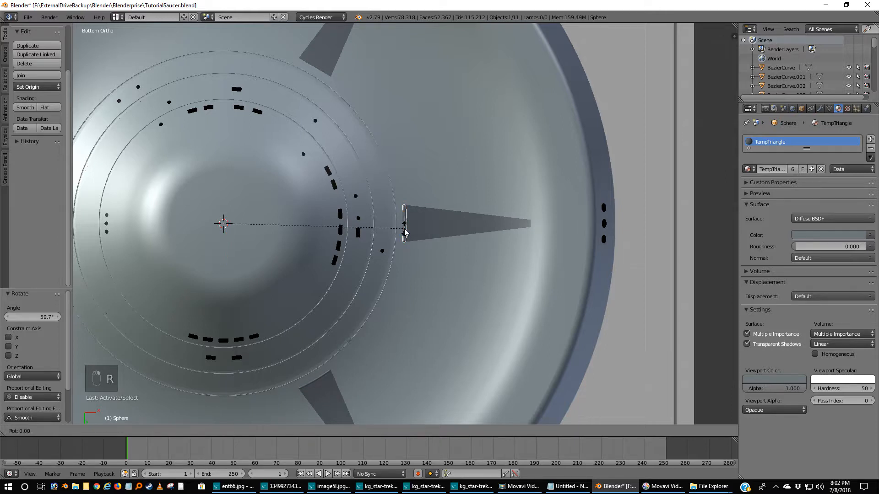
text(-59.74)
click(405, 232)
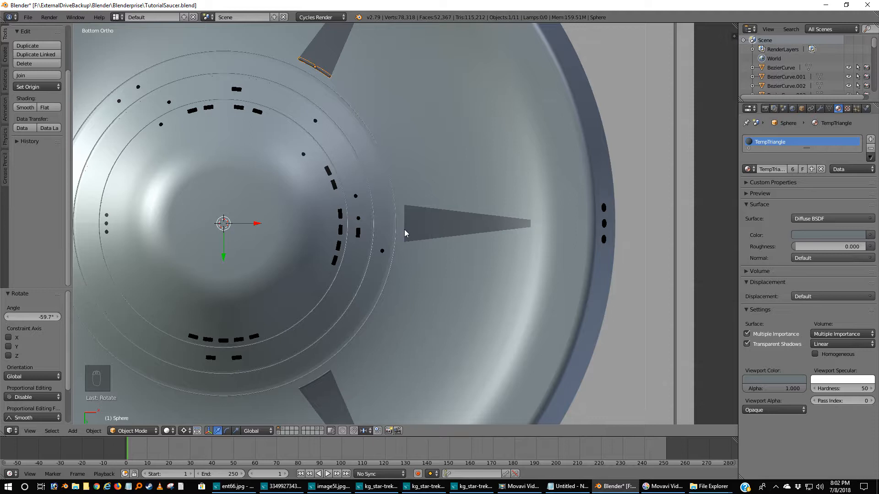
Delete the unrotated triangle lying on the X axis between the two angled triangles.
right_click(447, 230)
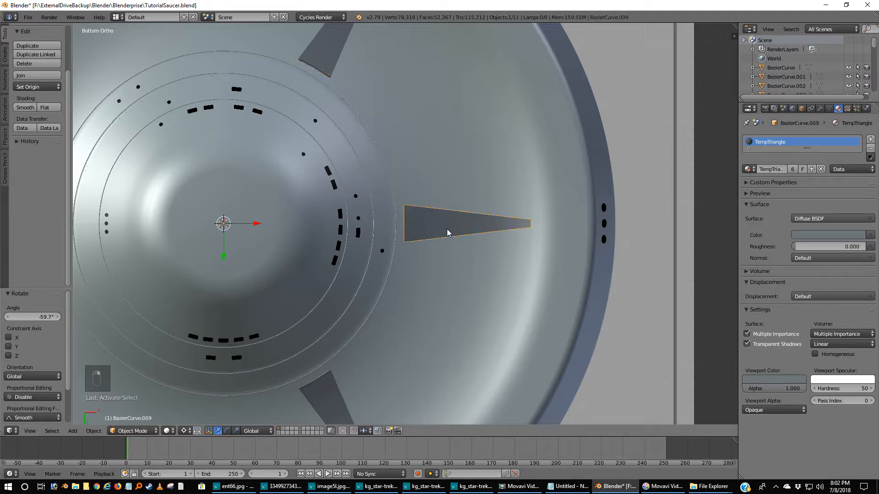
key(x)
click(413, 226)
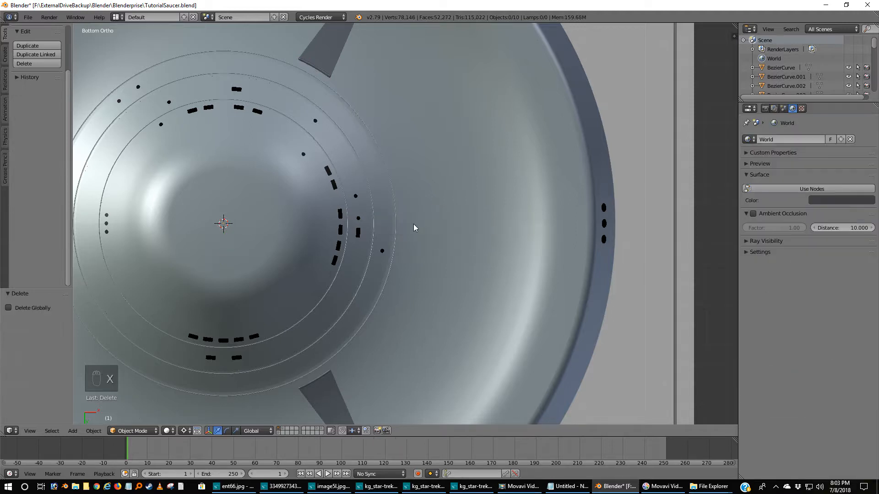
Examine the two triangles and their bars on the saucer's underside from several angles, with everything deselected.
key(Home)
middle_drag(462, 210, 412, 216)
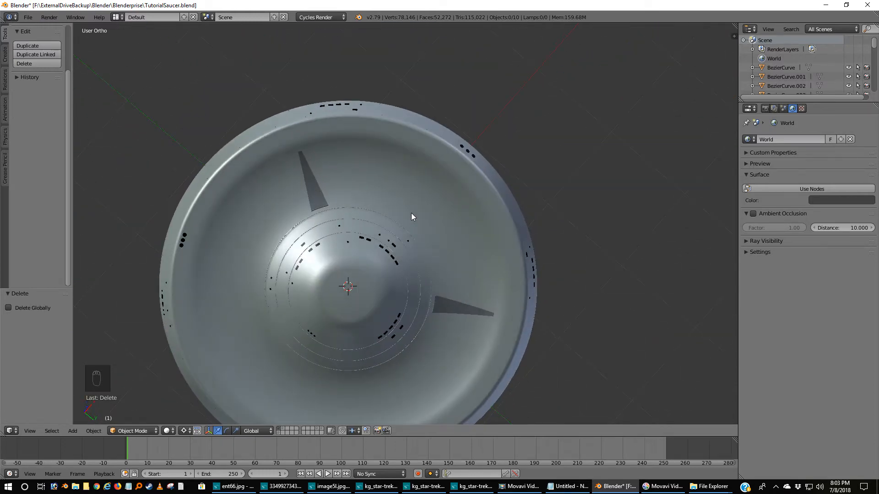
right_click(319, 249)
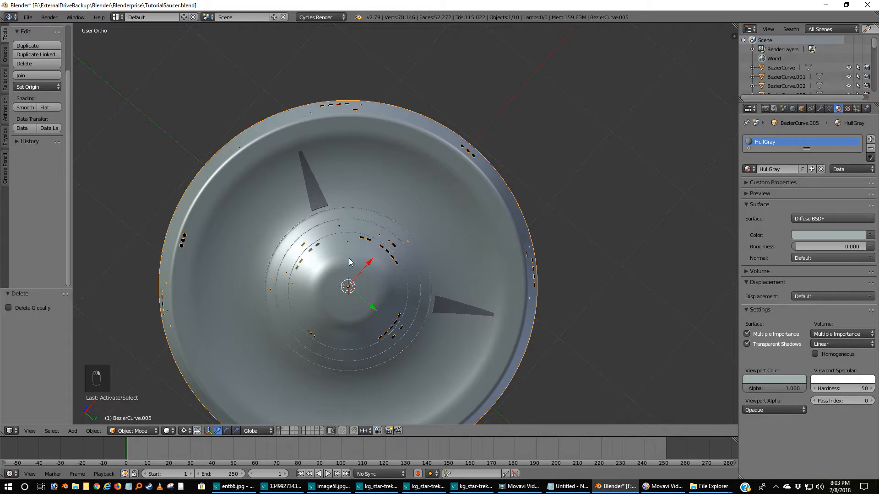
right_click(461, 311)
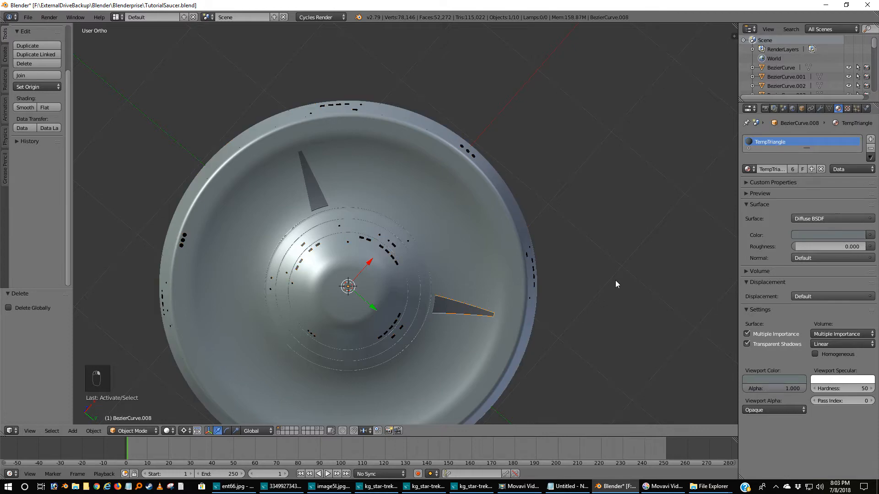
scroll(609, 277, down, 2)
key(a)
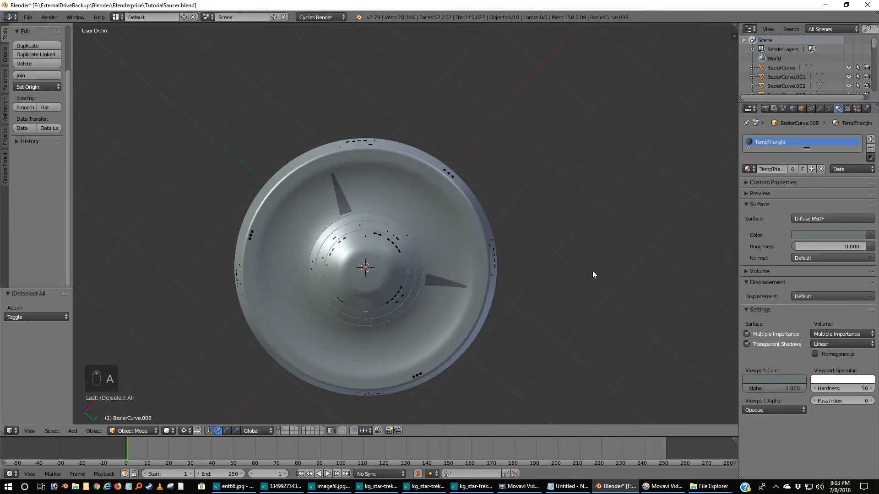
mouse_move(567, 257)
middle_down()
mouse_move(539, 316)
mouse_move(562, 357)
mouse_move(559, 408)
mouse_move(554, 247)
middle_up()
scroll(553, 246, up, 5)
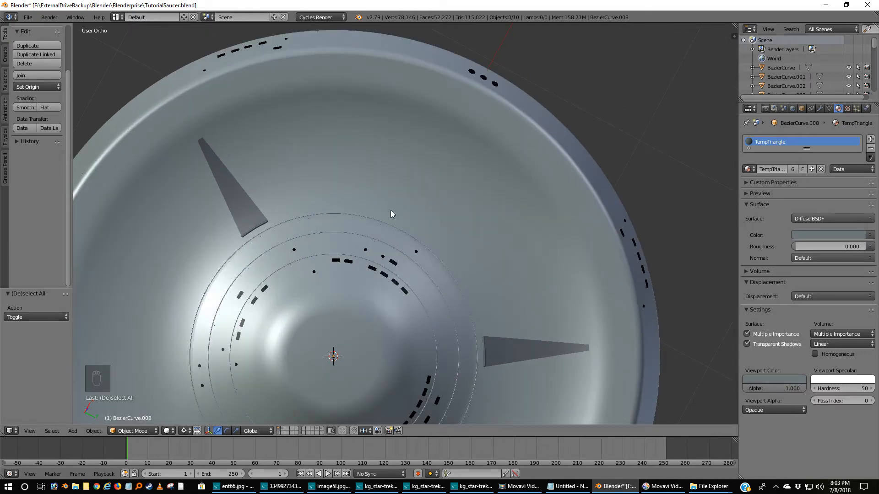
In wireframe display, examine the saucer against the reference drawings in bottom and front views.
key(ctrl+KP_7)
key(z)
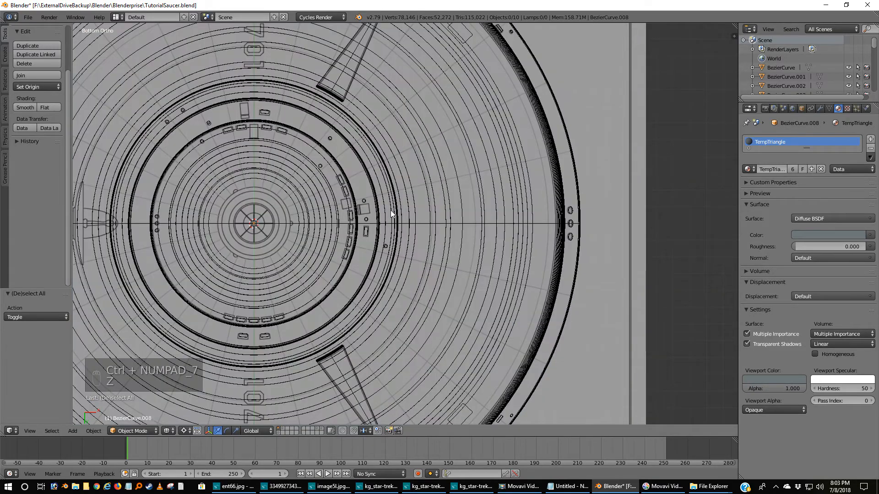
scroll(338, 339, down, 3)
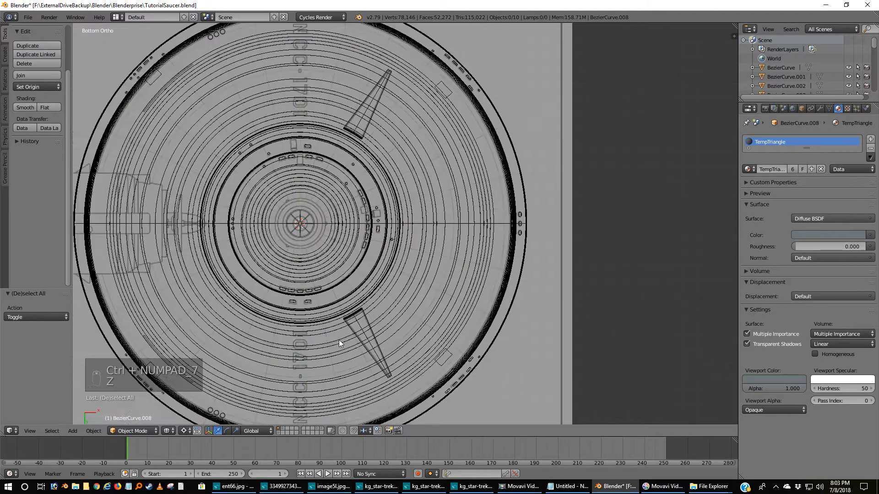
scroll(339, 338, up, 3)
scroll(390, 315, down, 1)
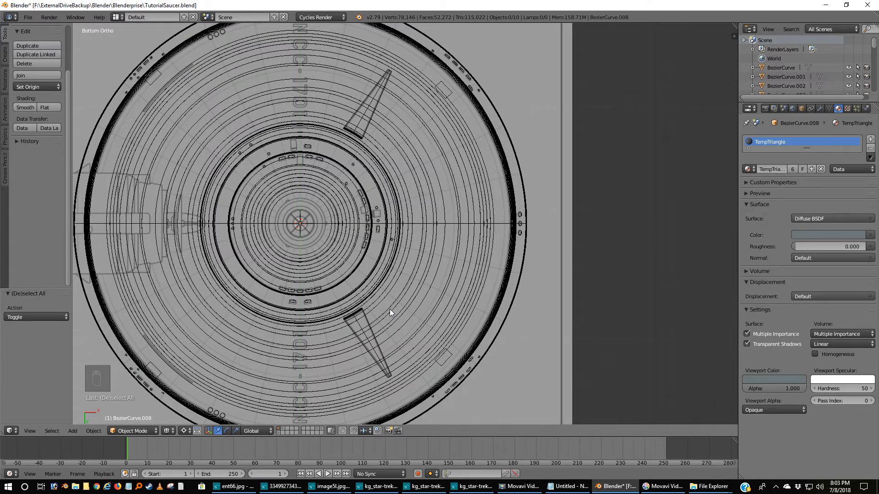
key(KP_1)
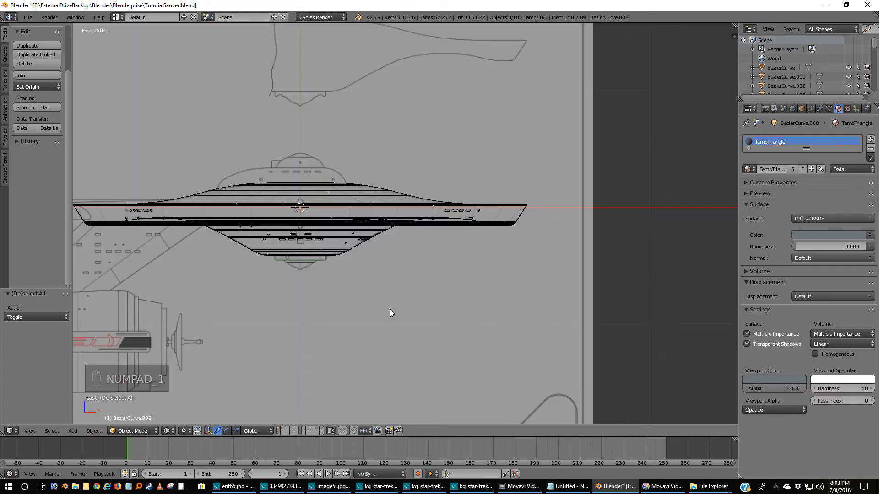